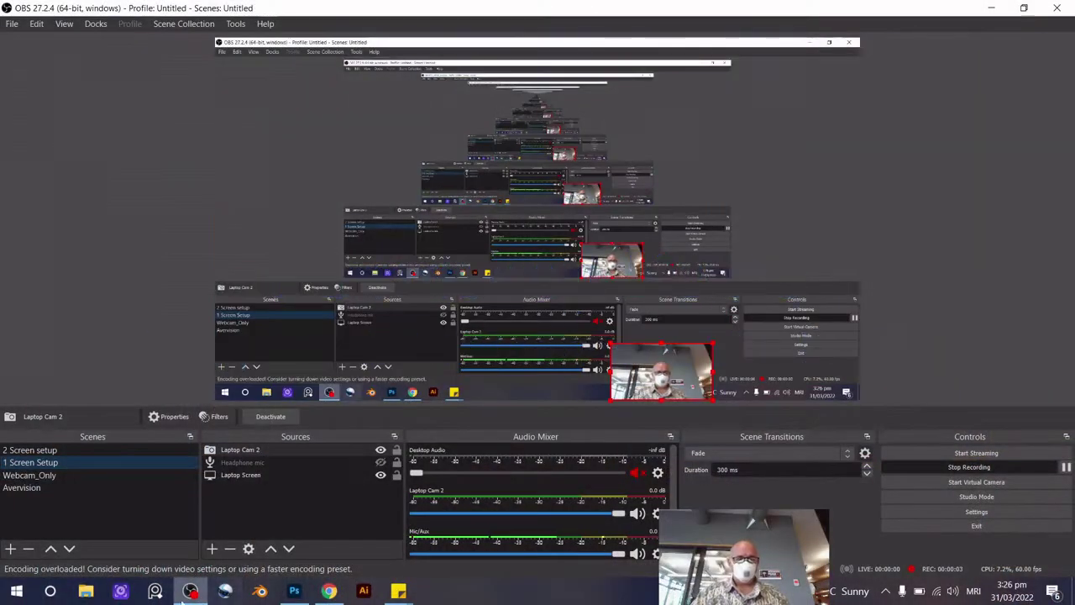
Bring Photoshop forward from the taskbar while OBS keeps recording
click(294, 591)
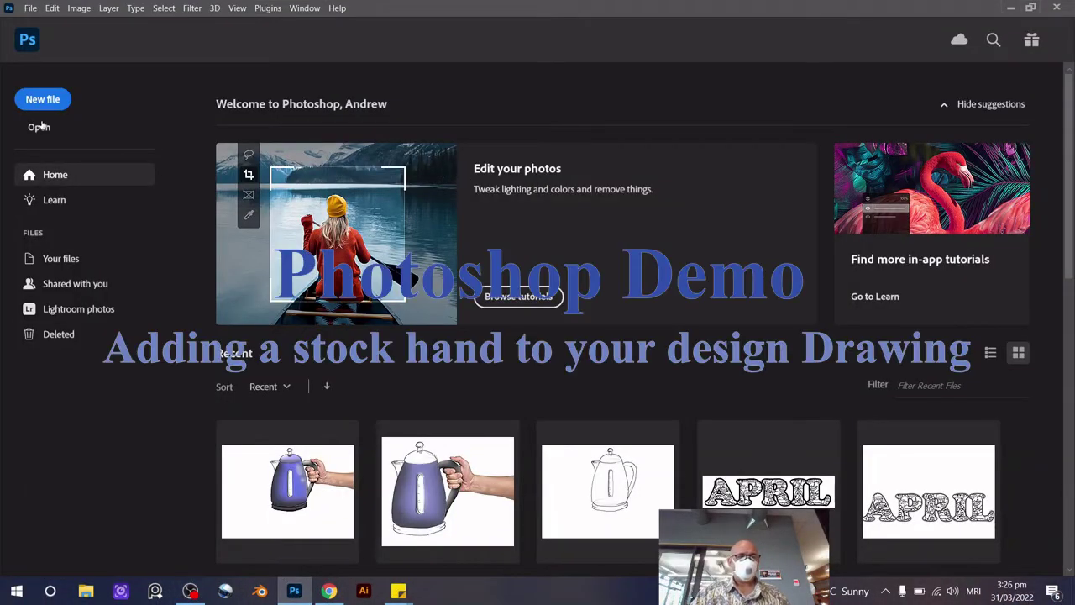
Open the scanned kettle sketch from the Downloads folder
click(39, 126)
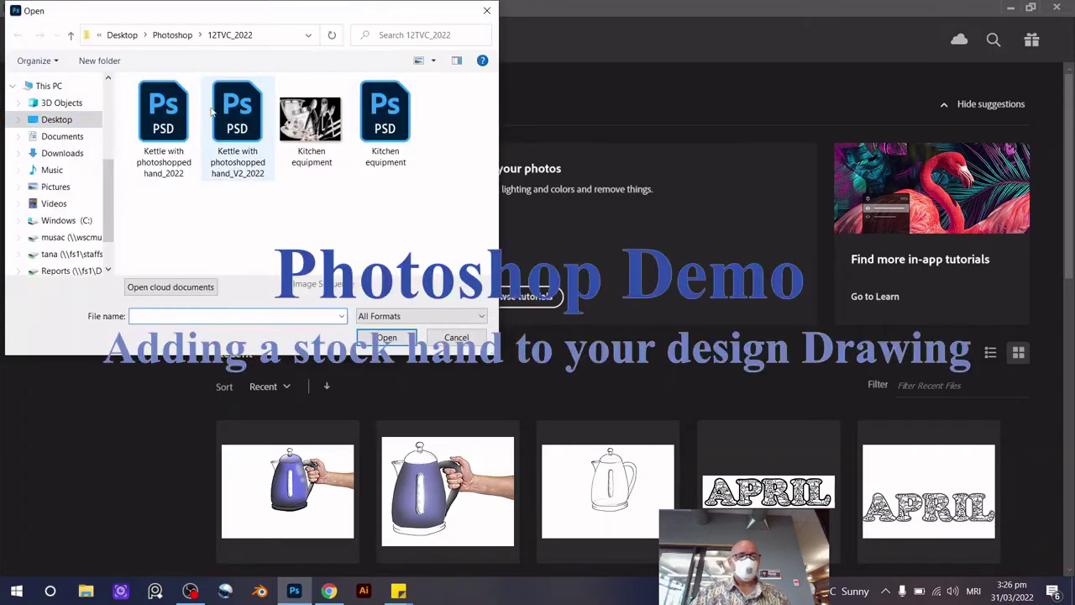
click(61, 152)
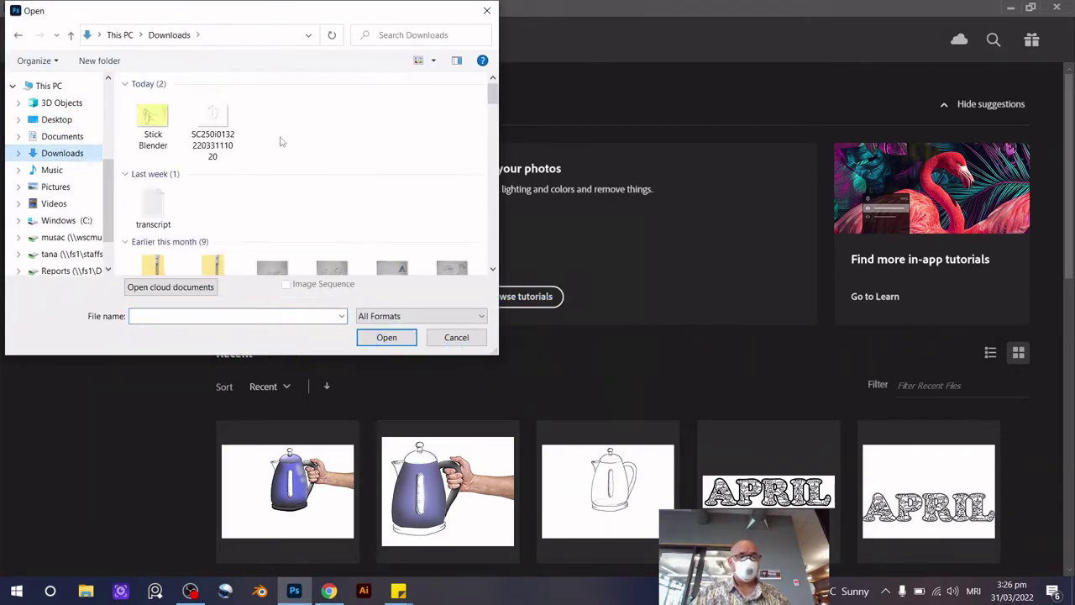
click(212, 130)
click(386, 336)
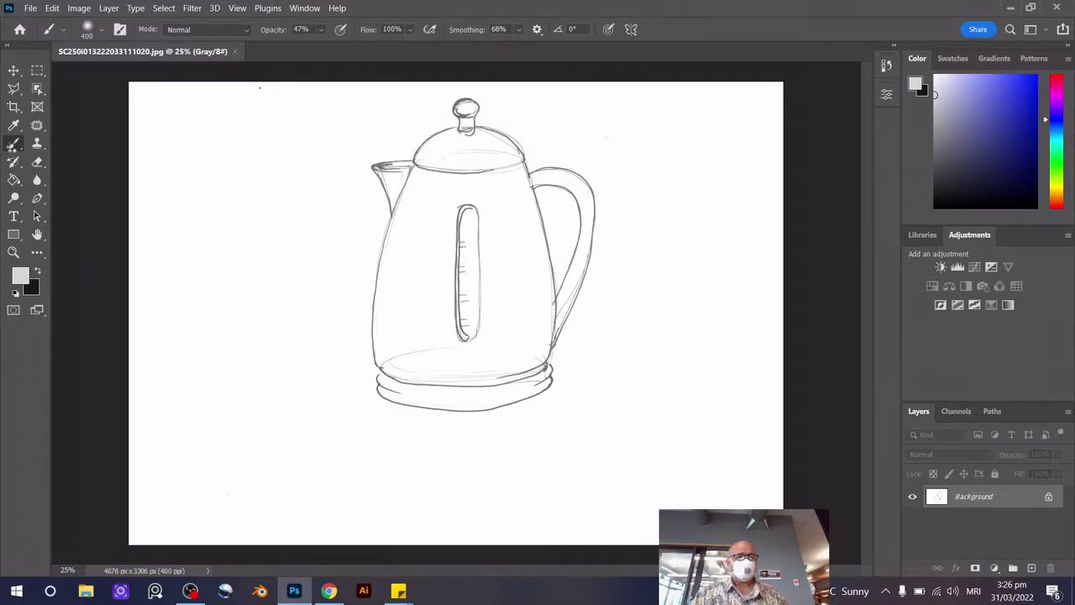
Crop the sketch to 3604 × 2794 px around the kettle
click(14, 105)
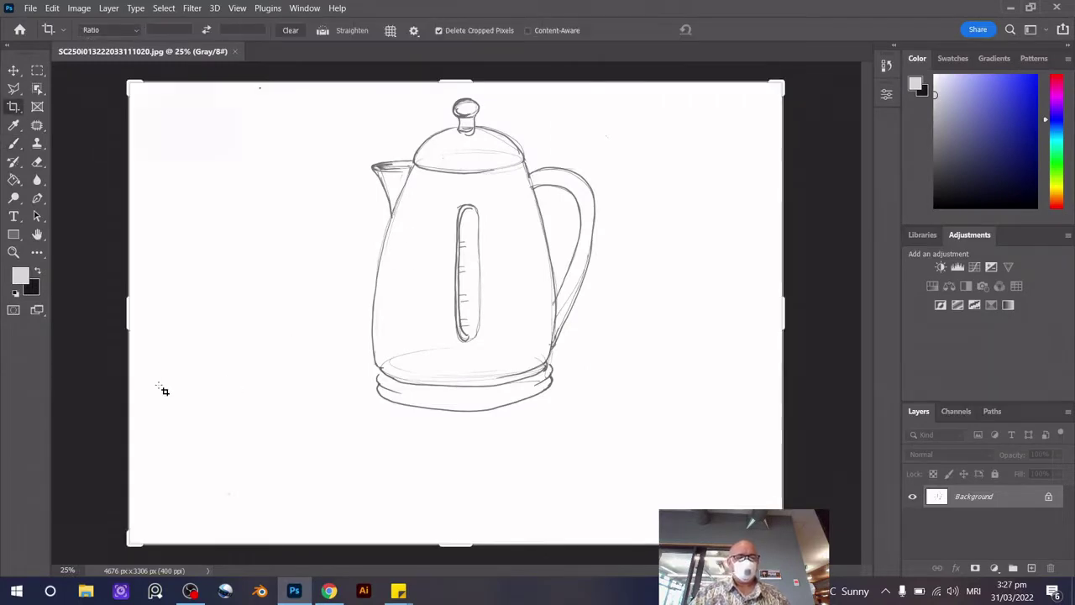
drag(129, 542, 203, 511)
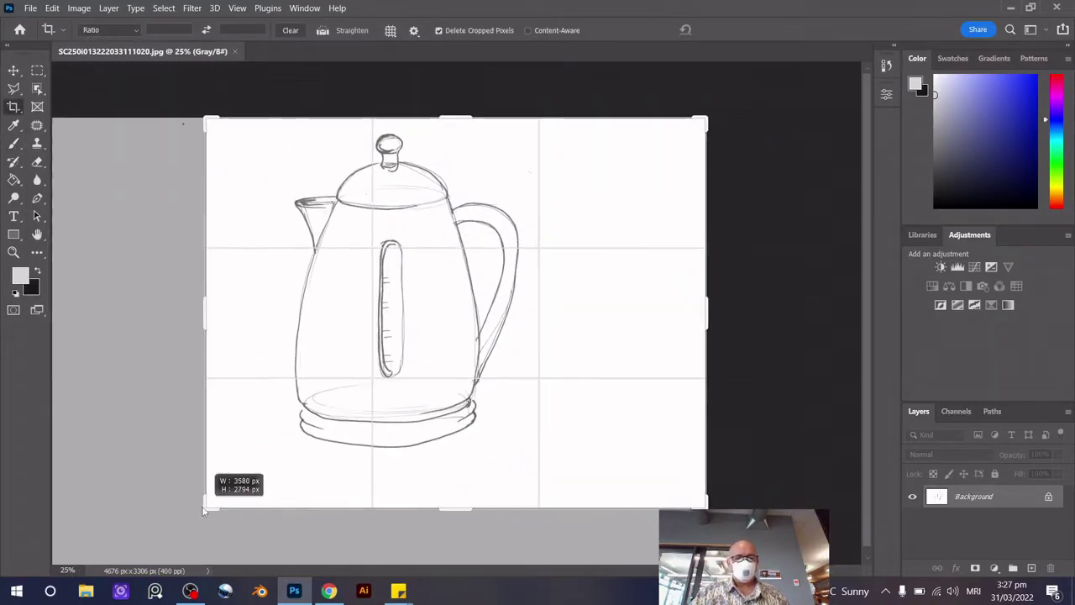
click(732, 30)
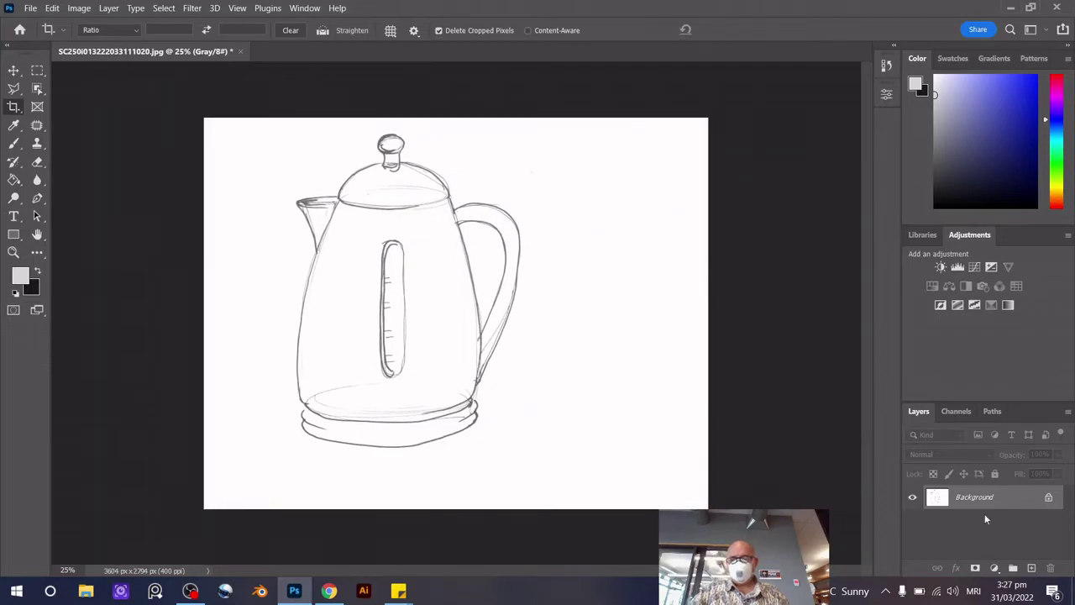
Rename the sketch layer Drawing and add a new Background layer beneath it
double_click(935, 497)
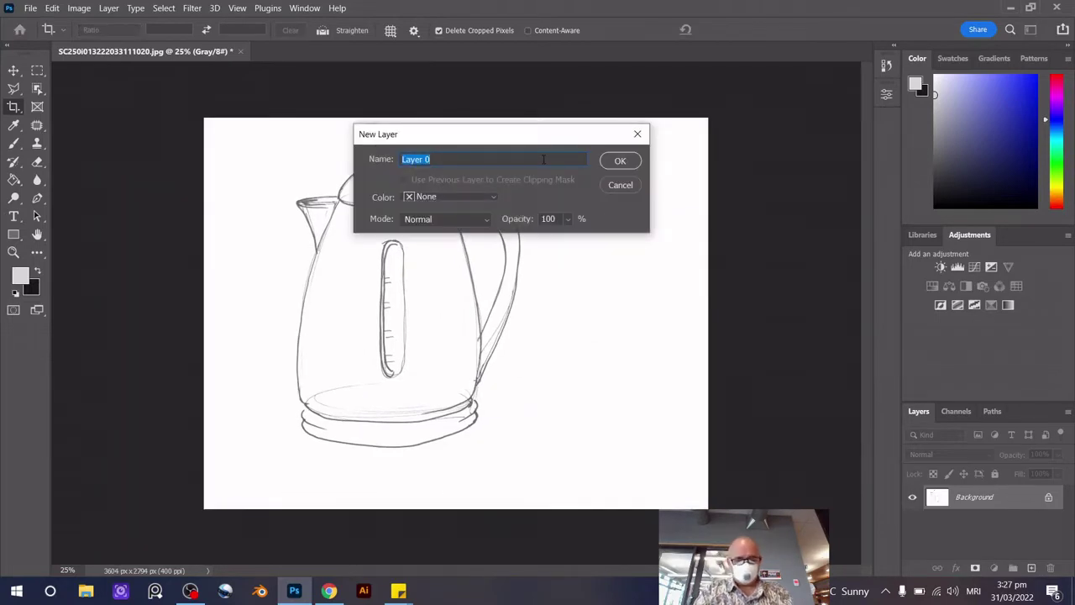
text(Drawing)
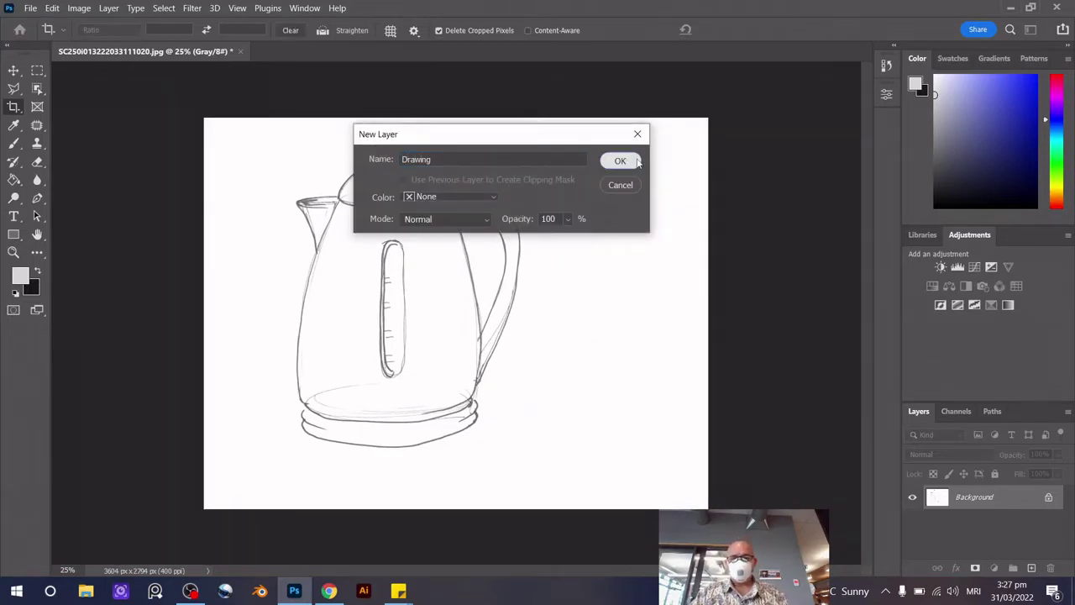
click(620, 160)
click(1032, 569)
click(1032, 569)
drag(966, 522, 937, 561)
text(BCKGROUND)
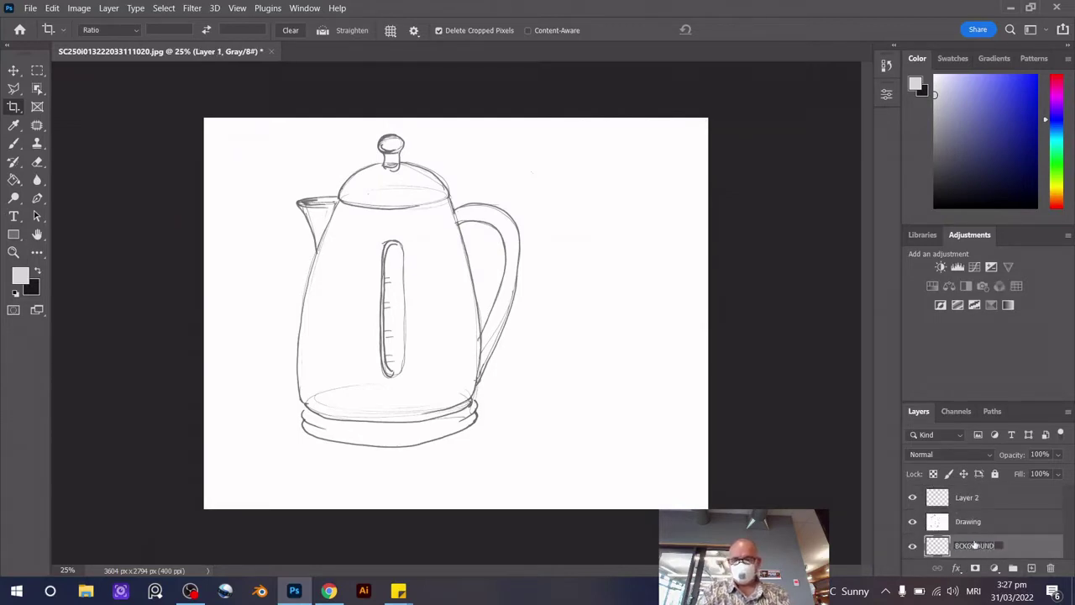
key(Return)
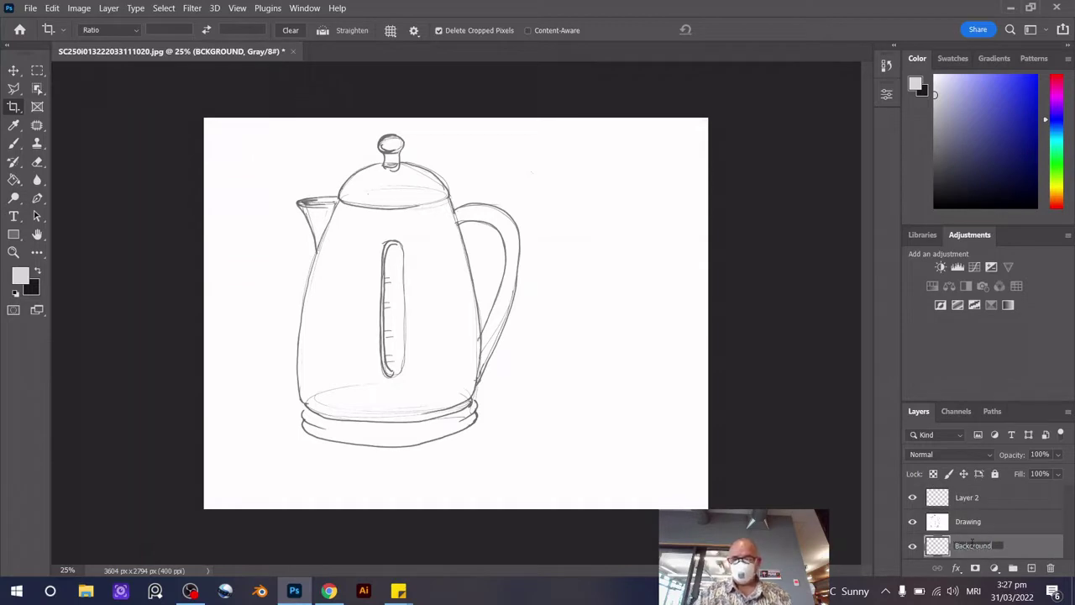
key(Return)
Rename the top layer Colour and keep it selected
click(948, 500)
double_click(966, 497)
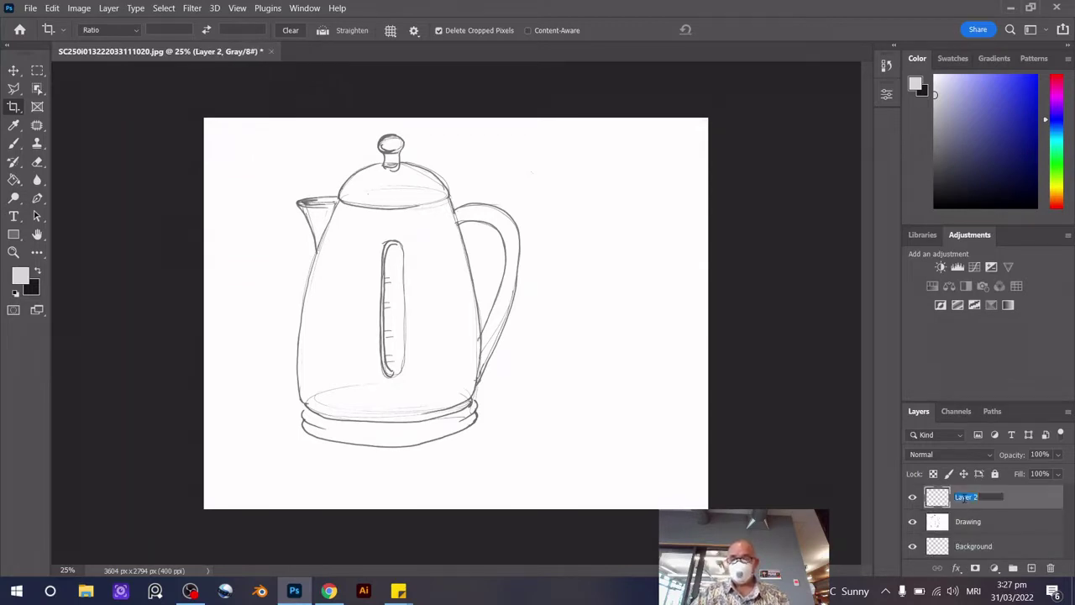
text(O)
key(Return)
click(966, 521)
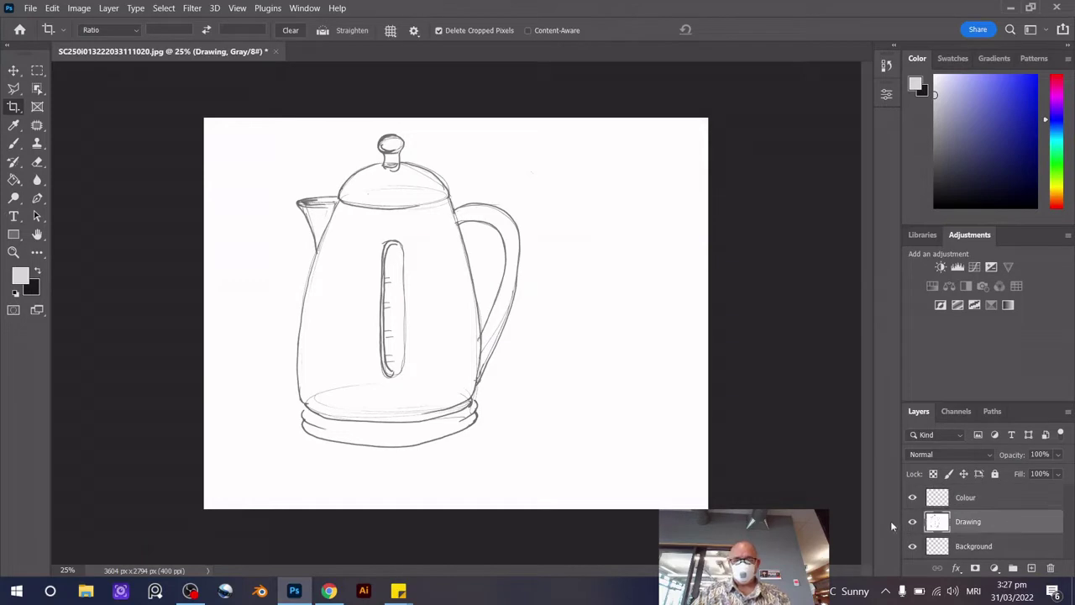
click(966, 497)
Copy the kettle-in-hand stock photo from the browser's image results
click(327, 590)
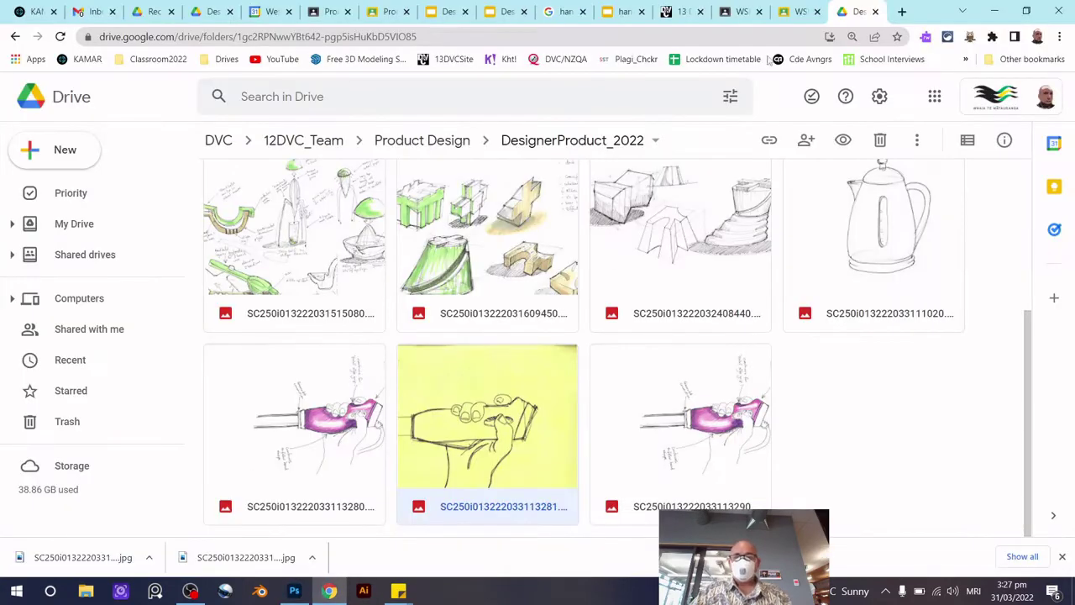
click(798, 12)
click(626, 12)
click(561, 12)
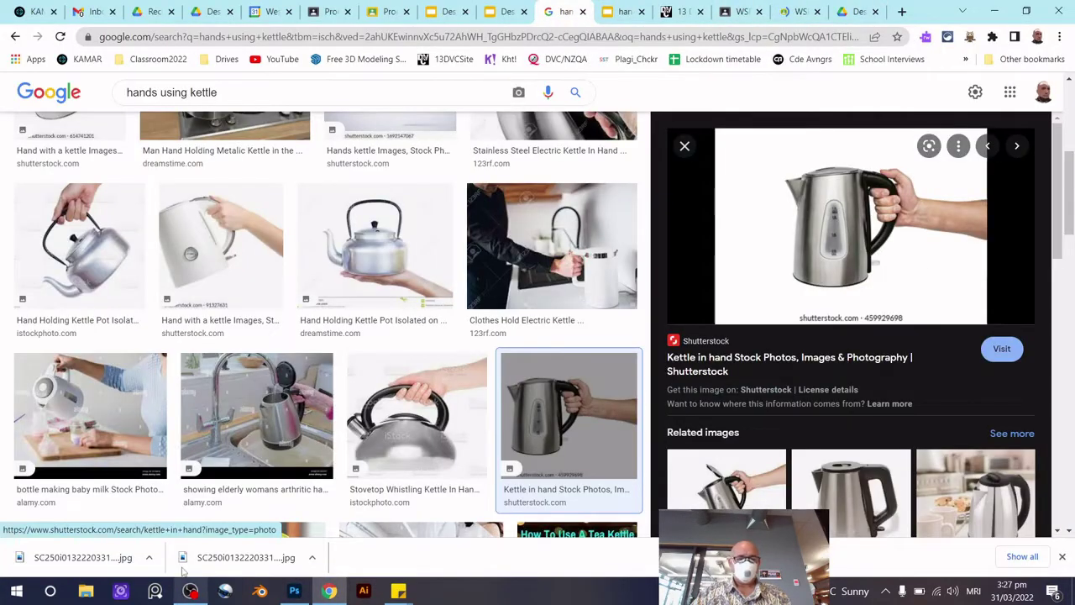
right_click(819, 243)
click(865, 404)
mouse_move(191, 591)
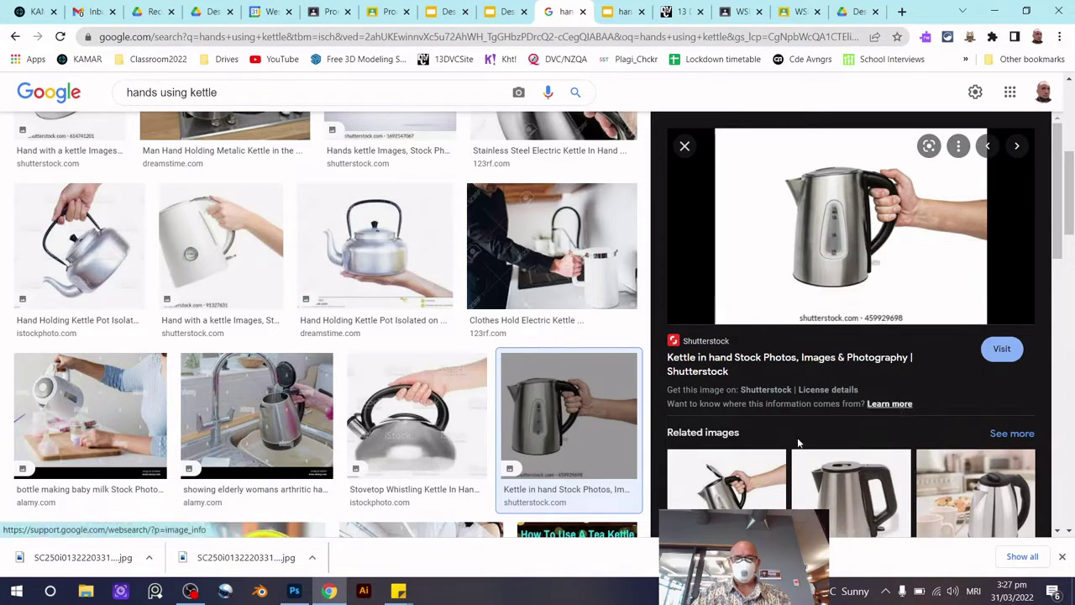
click(294, 590)
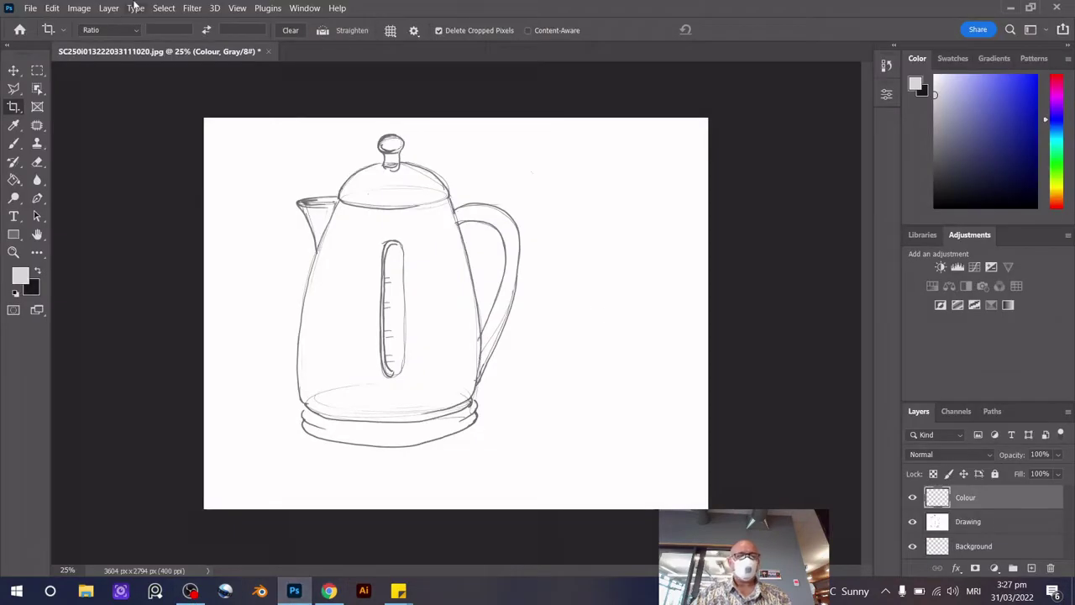
Convert the document to RGB Color, choosing Don't Merge for the layers
click(79, 7)
click(246, 60)
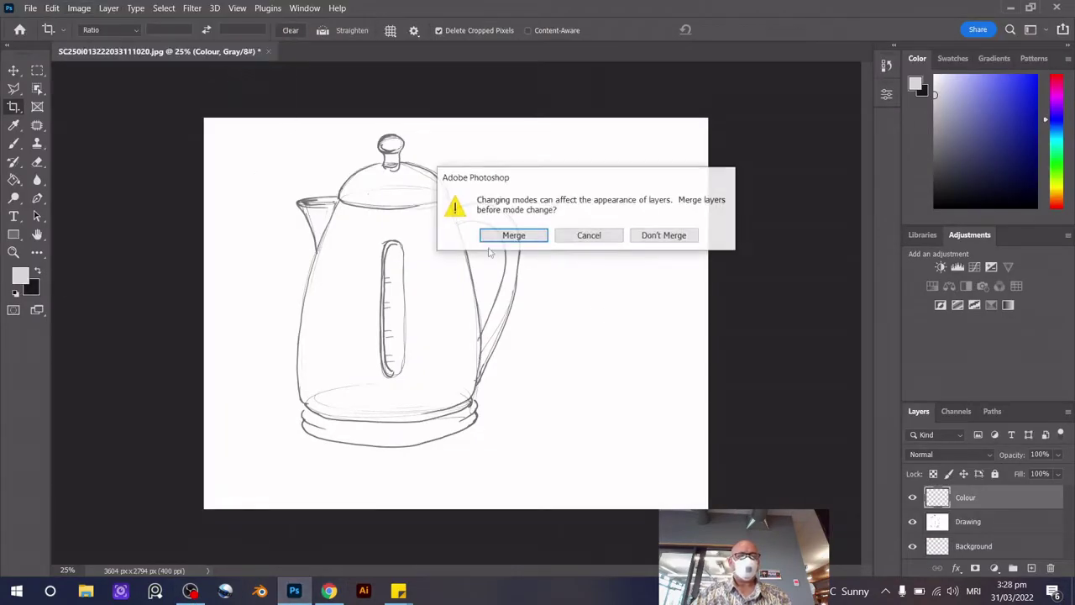
click(665, 236)
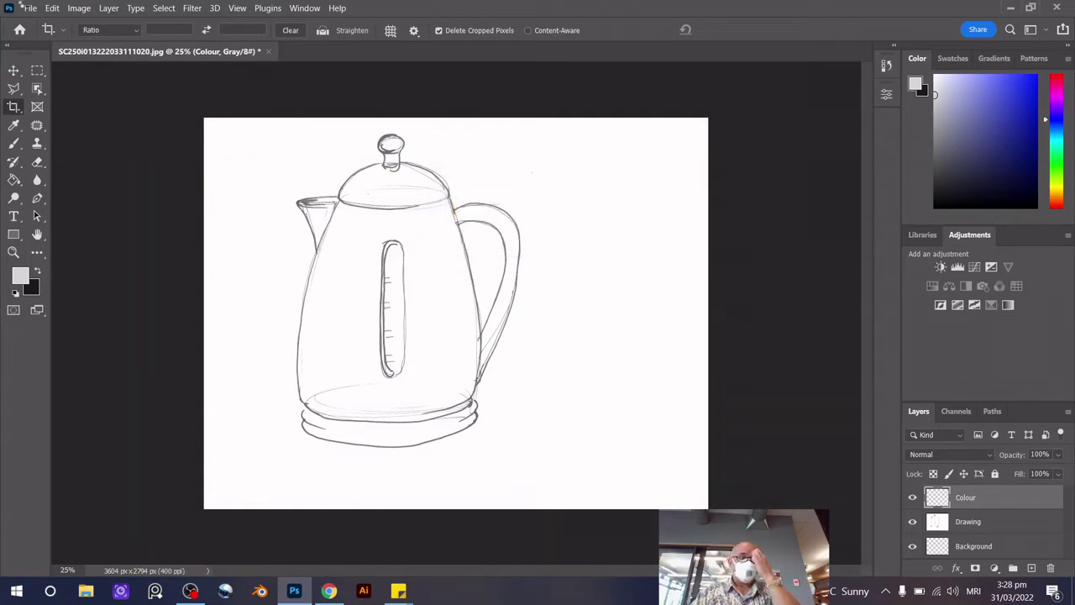
Paste the copied kettle-in-hand photo into the document
click(52, 8)
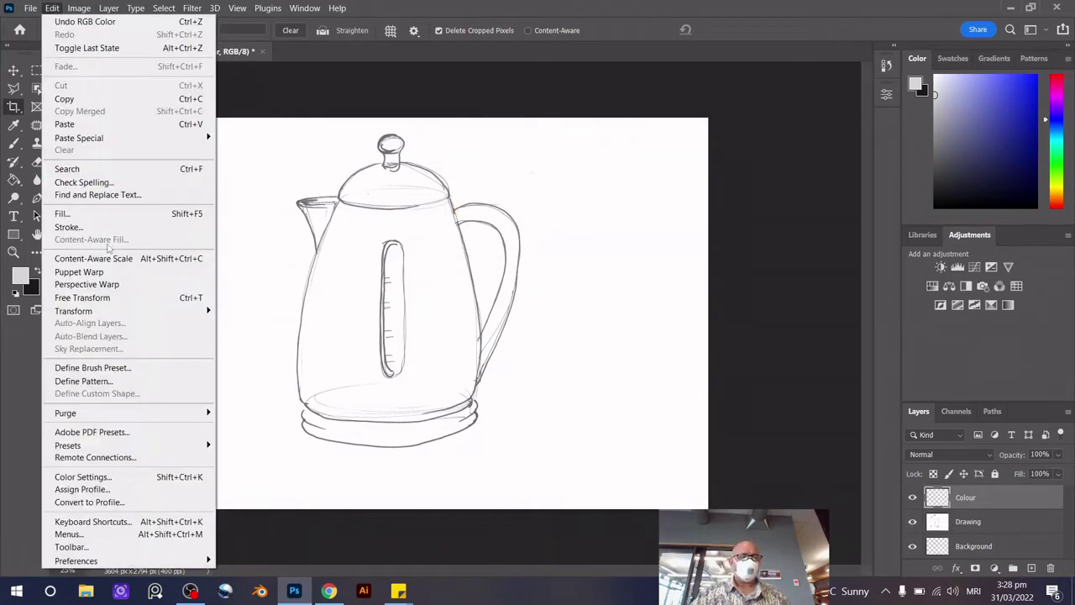
click(107, 125)
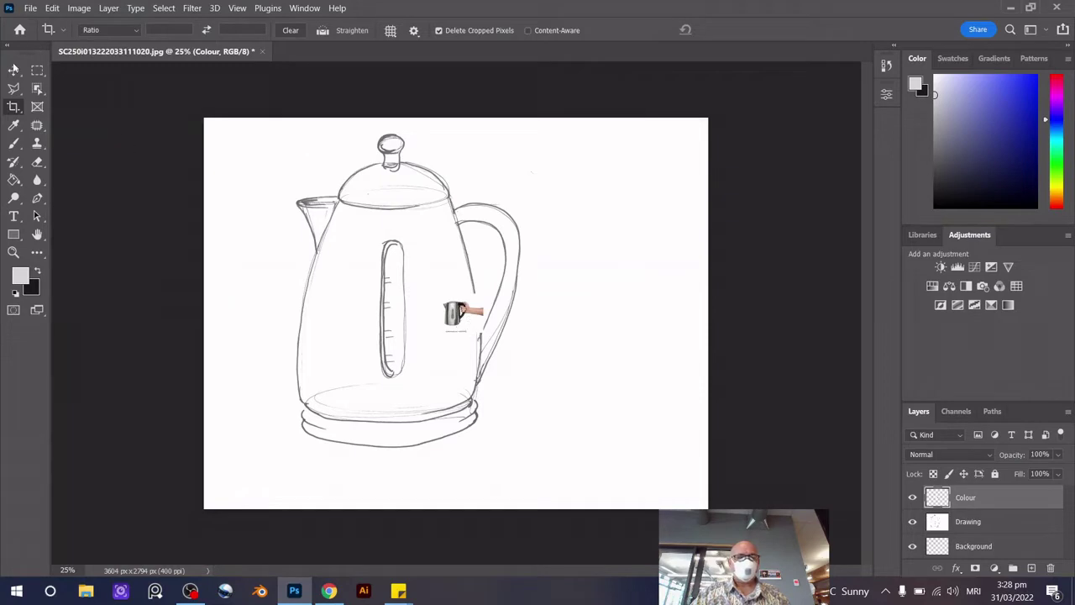
click(14, 68)
Enlarge the photo to fill the canvas and set its blend mode to Multiply
drag(428, 331, 219, 514)
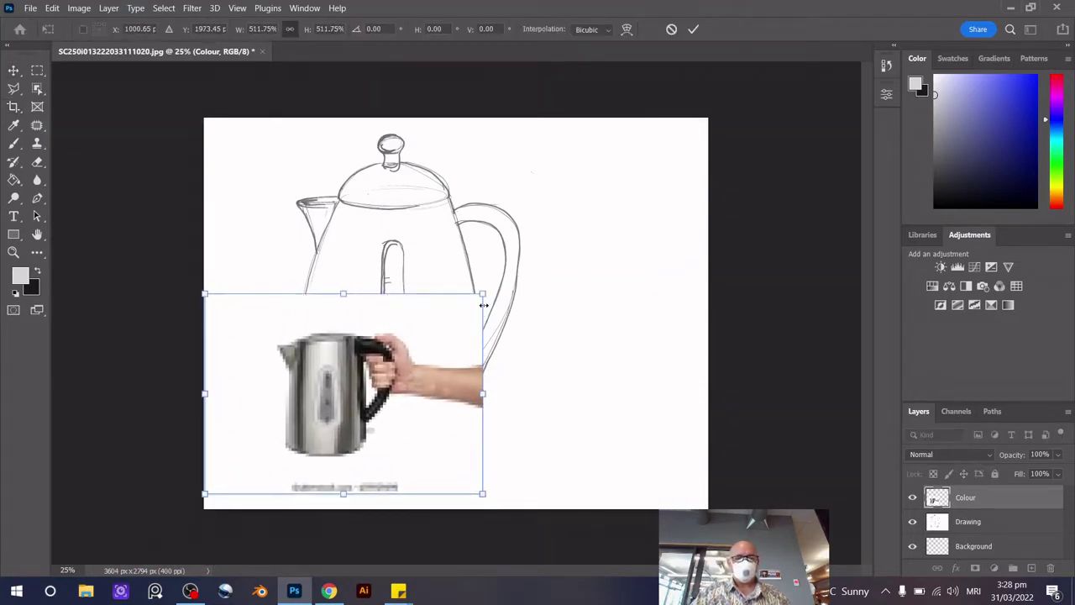
mouse_move(483, 293)
mouse_down()
mouse_move(725, 118)
mouse_move(780, 339)
mouse_up()
key(Return)
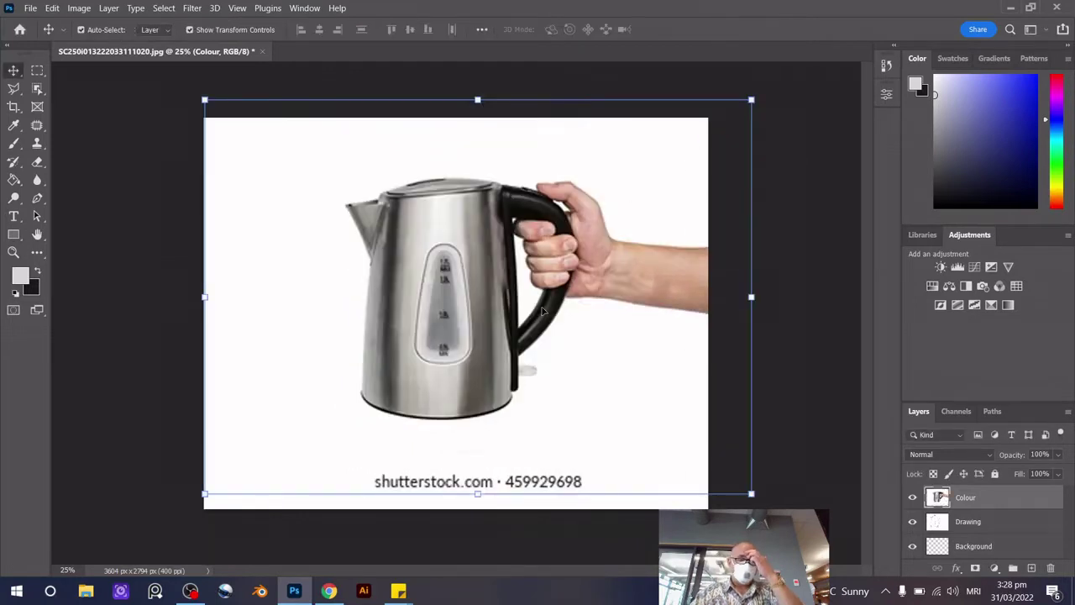
click(936, 457)
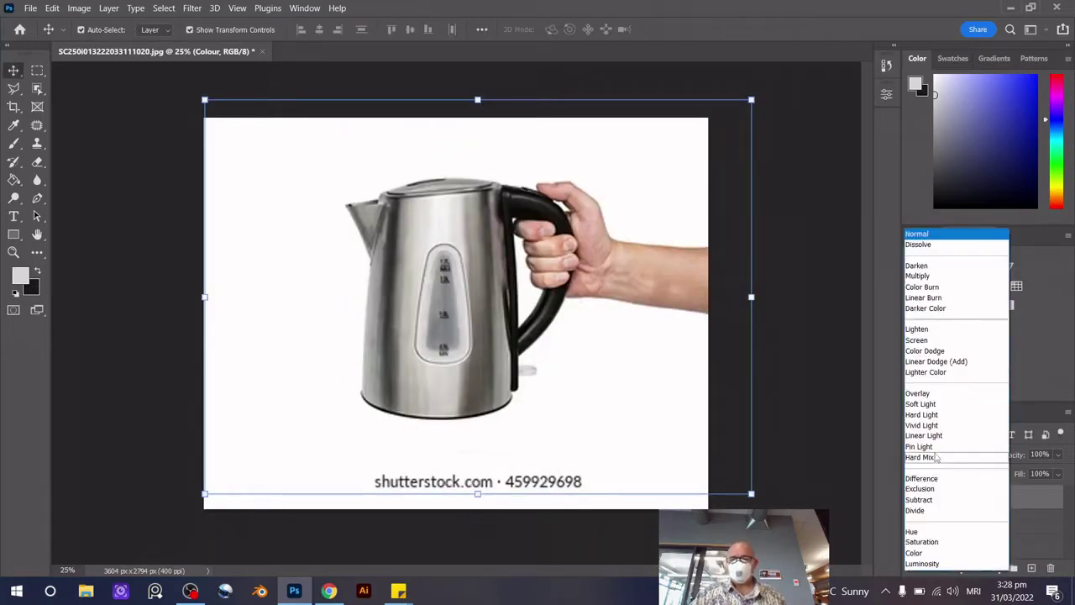
click(923, 276)
Slide the photo left and nudge it into alignment with the sketched kettle
drag(563, 254, 504, 256)
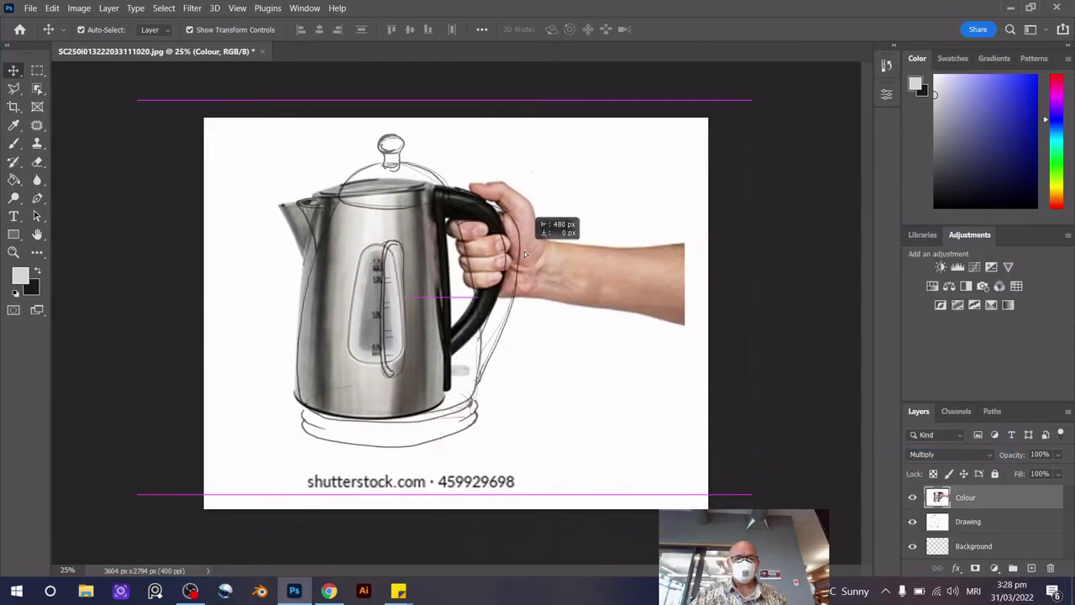
key(ctrl+plus)
scroll(497, 225, up, 3)
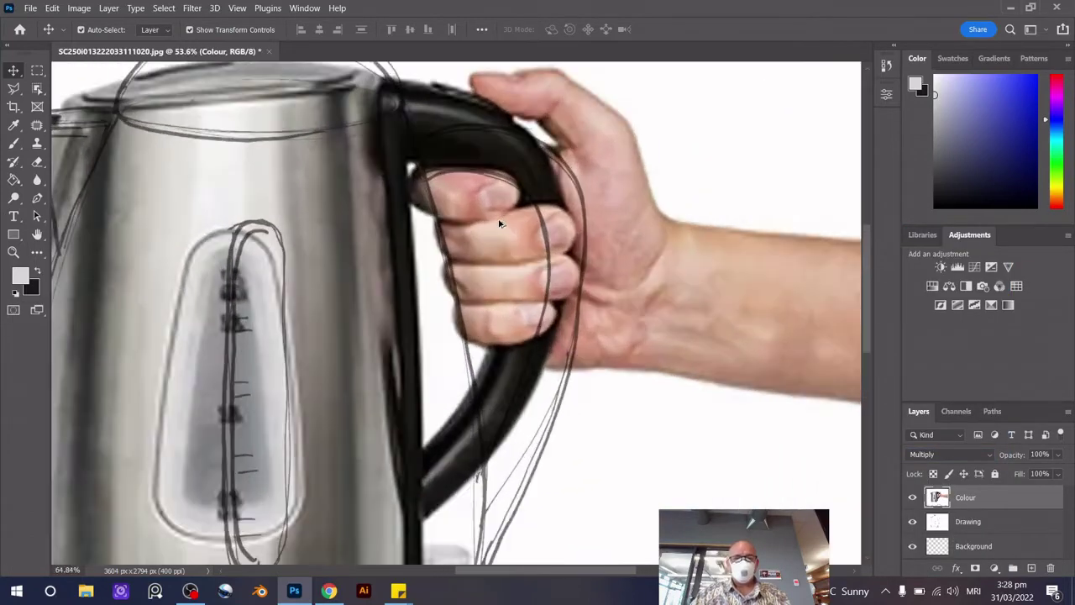
scroll(499, 223, up, 2)
scroll(498, 223, down, 2)
scroll(498, 223, down, 2)
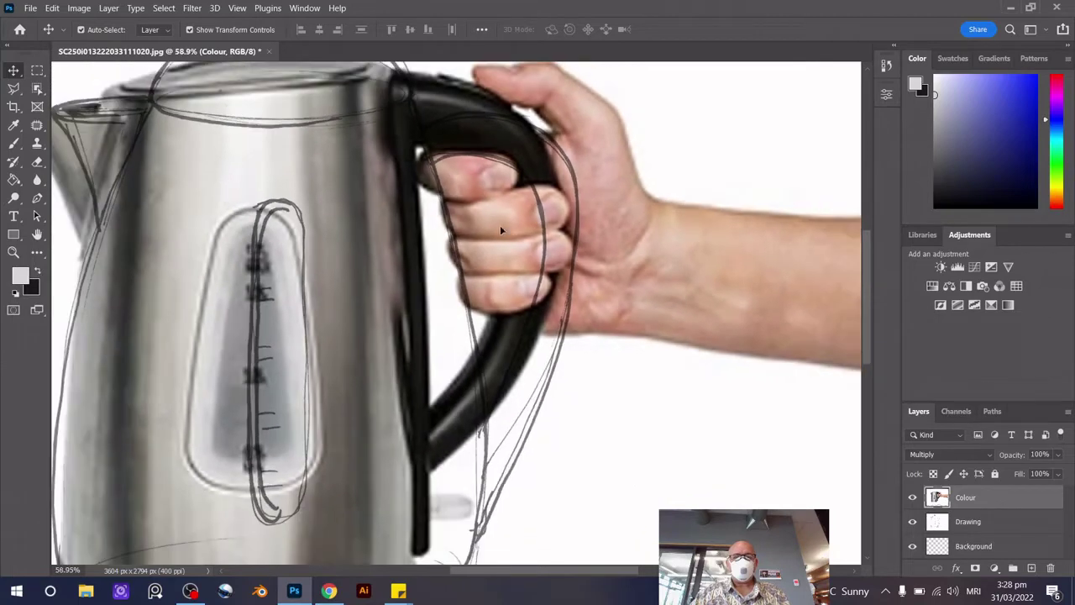
drag(499, 225, 533, 238)
scroll(567, 231, down, 2)
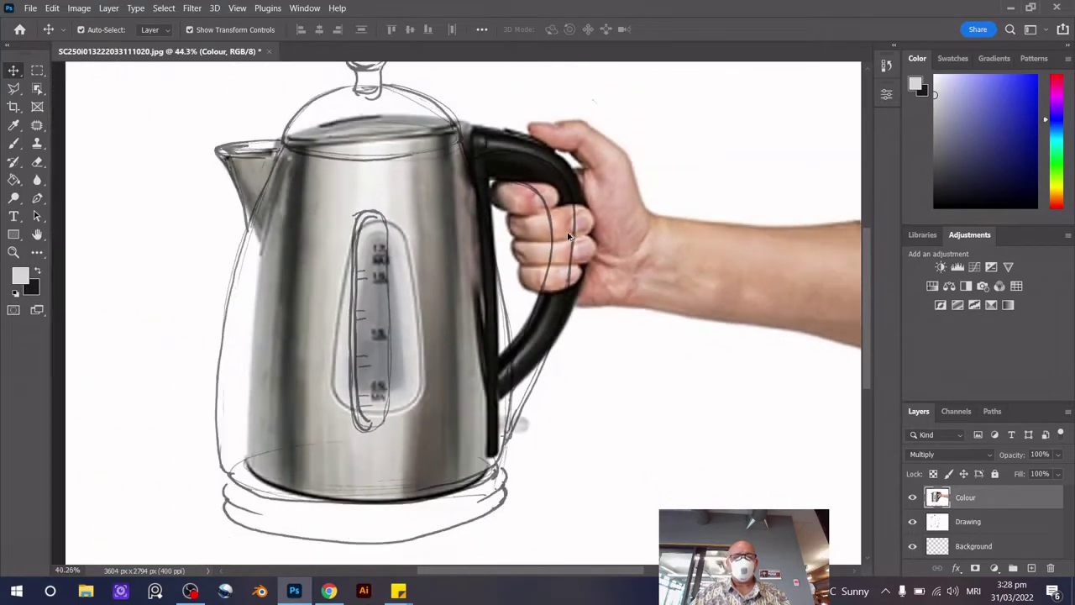
scroll(568, 234, down, 2)
scroll(568, 235, down, 1)
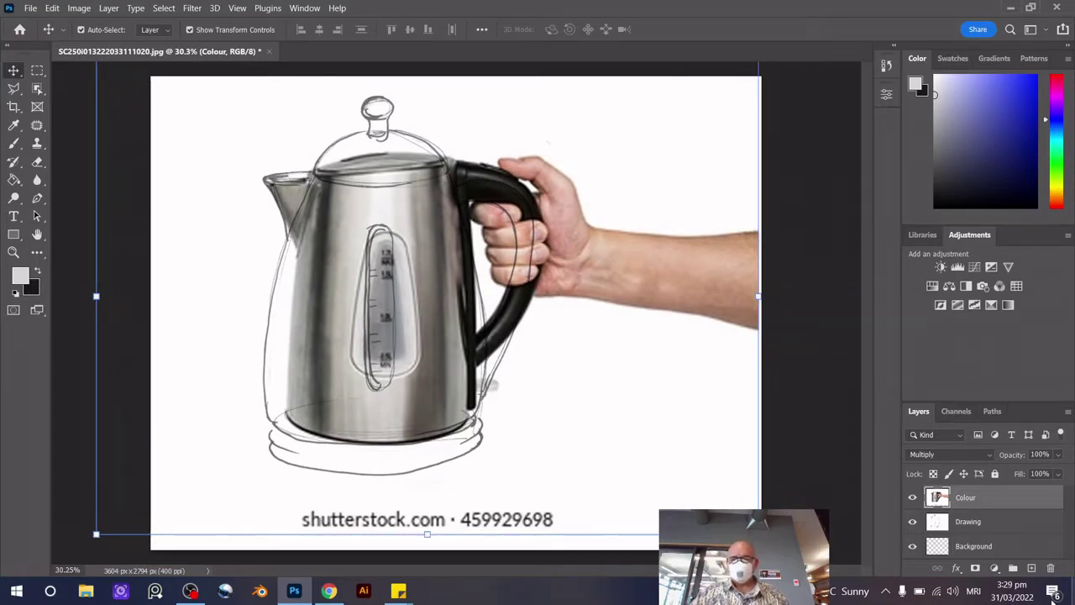
Quick-select the back of the hand and the whole forearm
click(45, 91)
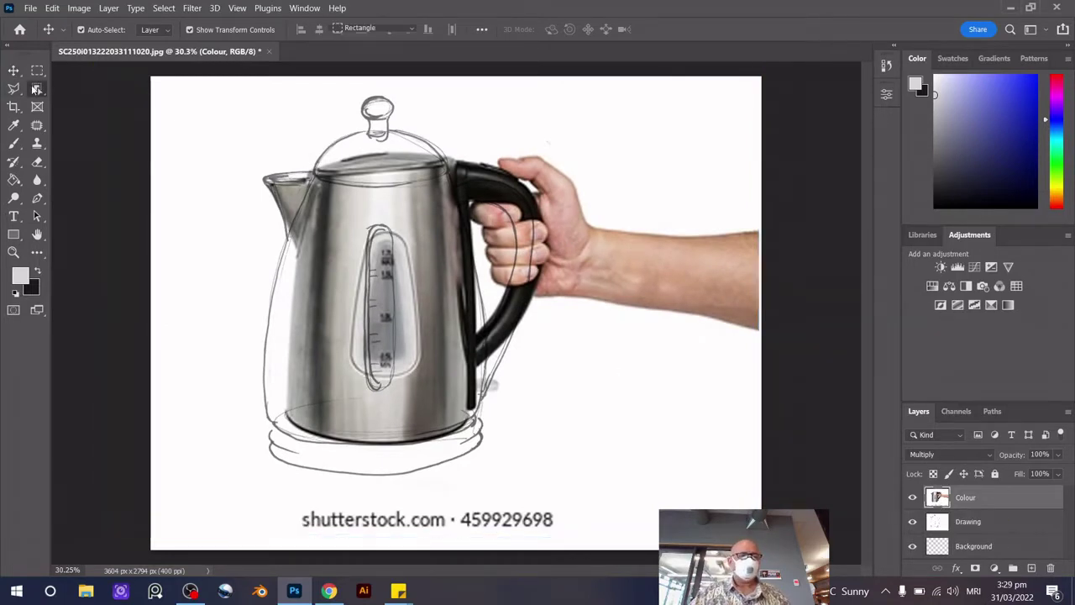
click(80, 101)
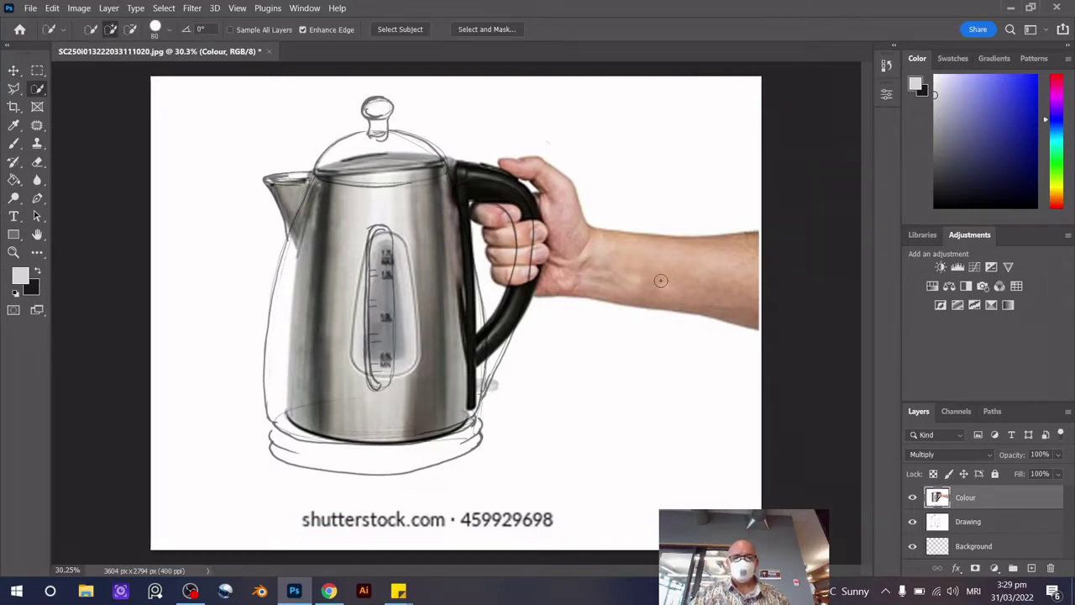
click(571, 238)
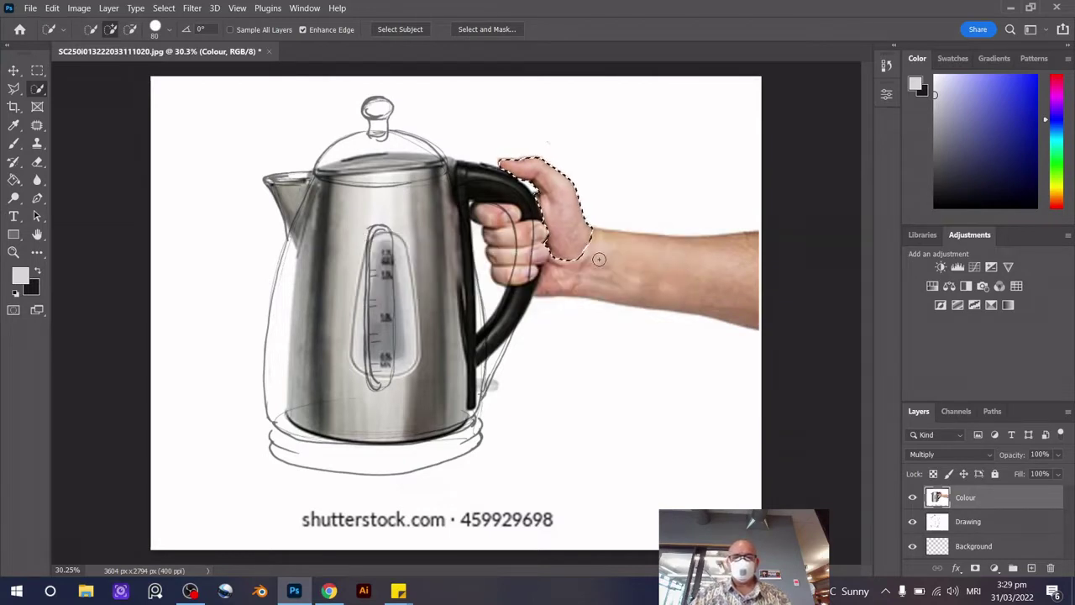
drag(587, 248, 702, 266)
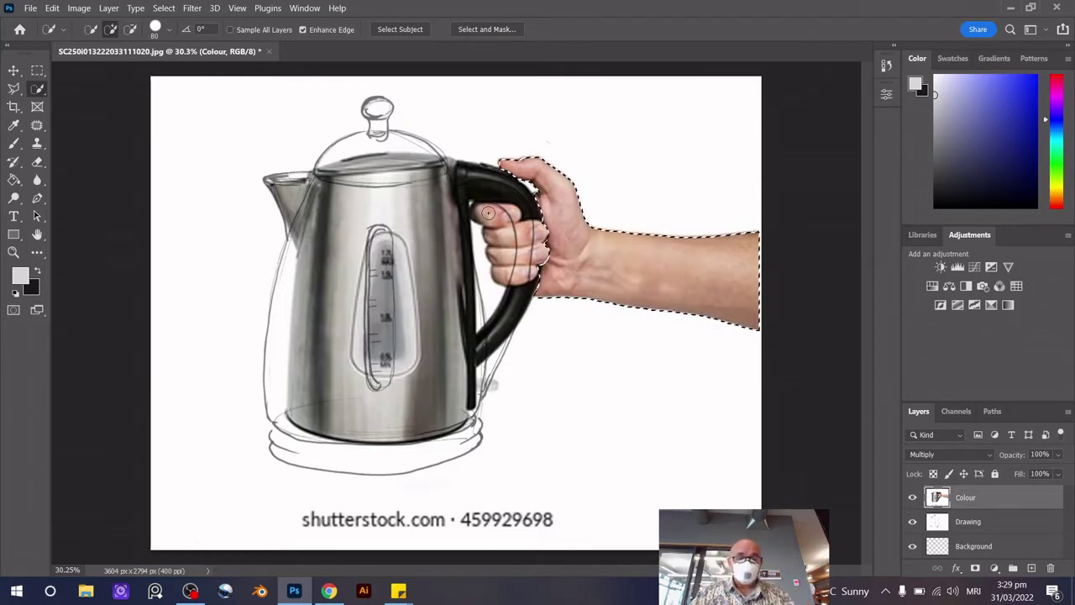
Add the fingers around the handle using a smaller brush, then fit the image on screen
drag(488, 213, 501, 238)
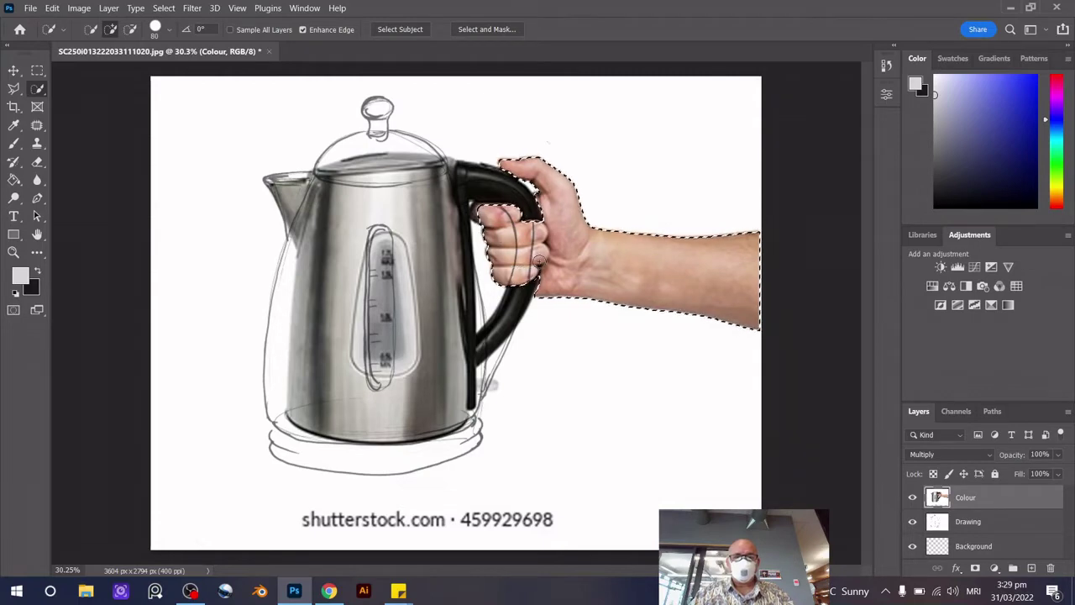
scroll(472, 208, up, 2)
scroll(472, 207, up, 1)
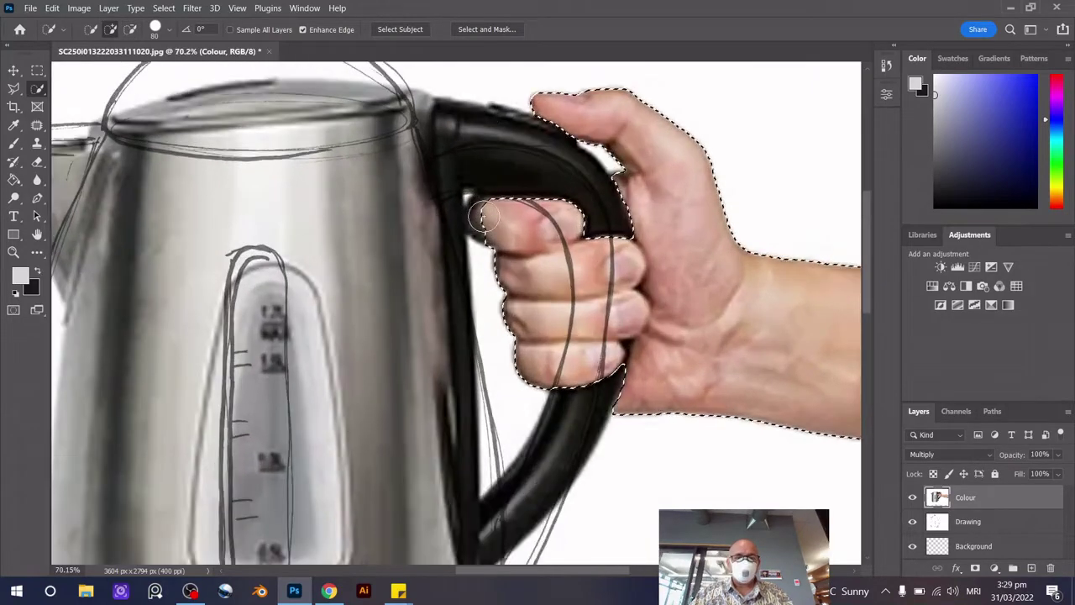
scroll(479, 269, up, 1)
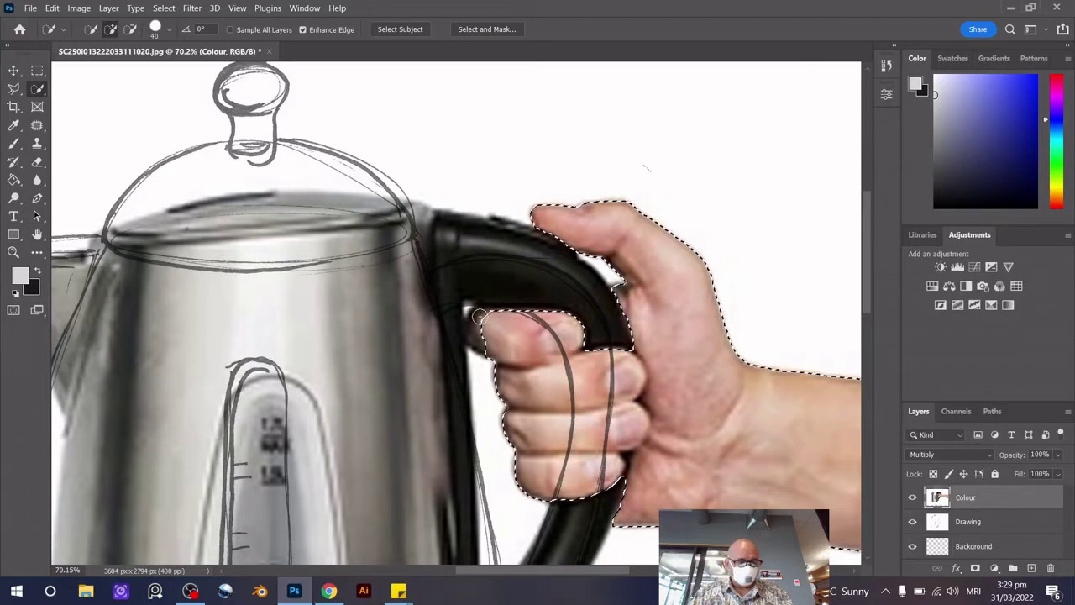
key(bracketleft)
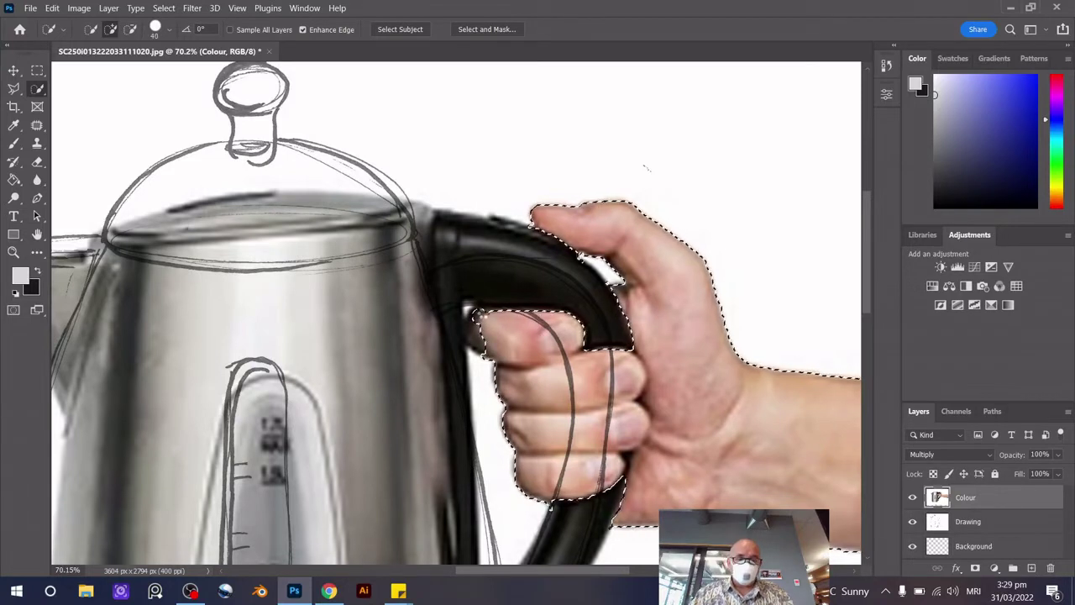
click(486, 336)
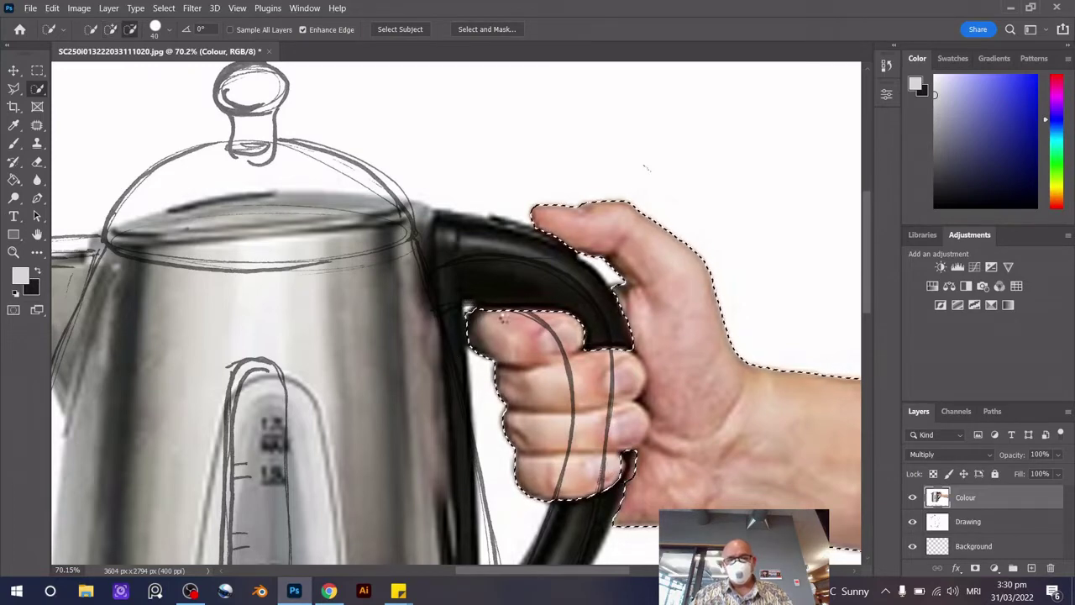
key(ctrl+0)
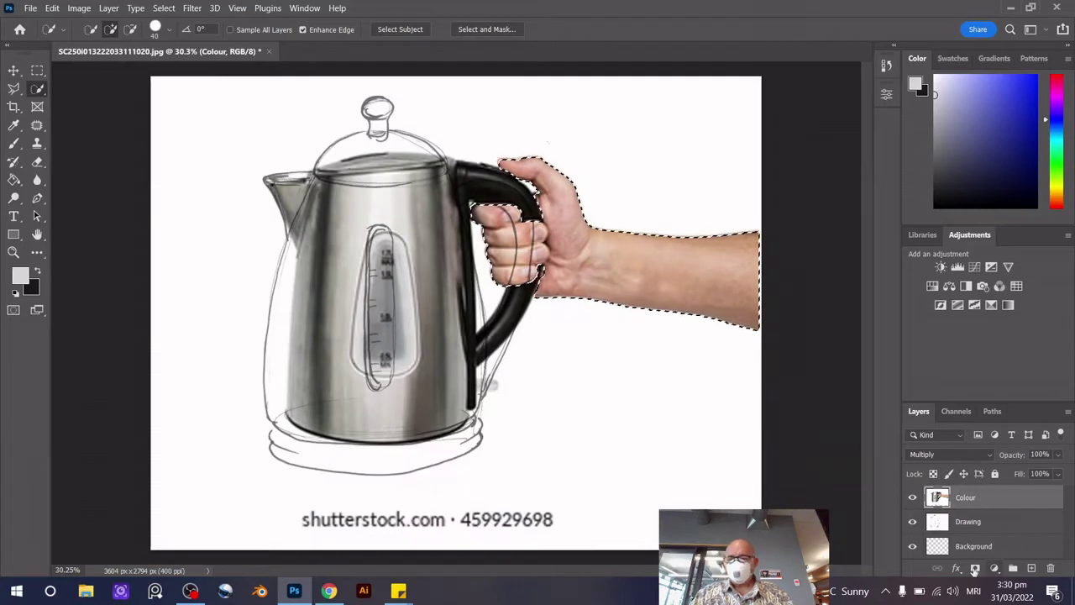
Mask the Colour layer to just the hand and arm, keeping Multiply blending
click(974, 568)
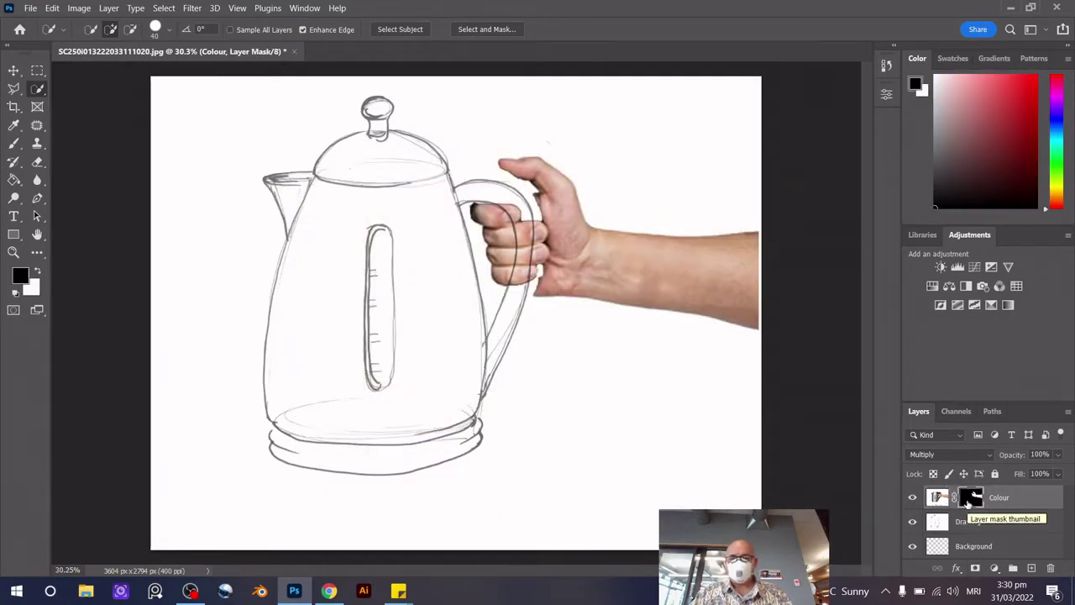
click(938, 497)
click(932, 454)
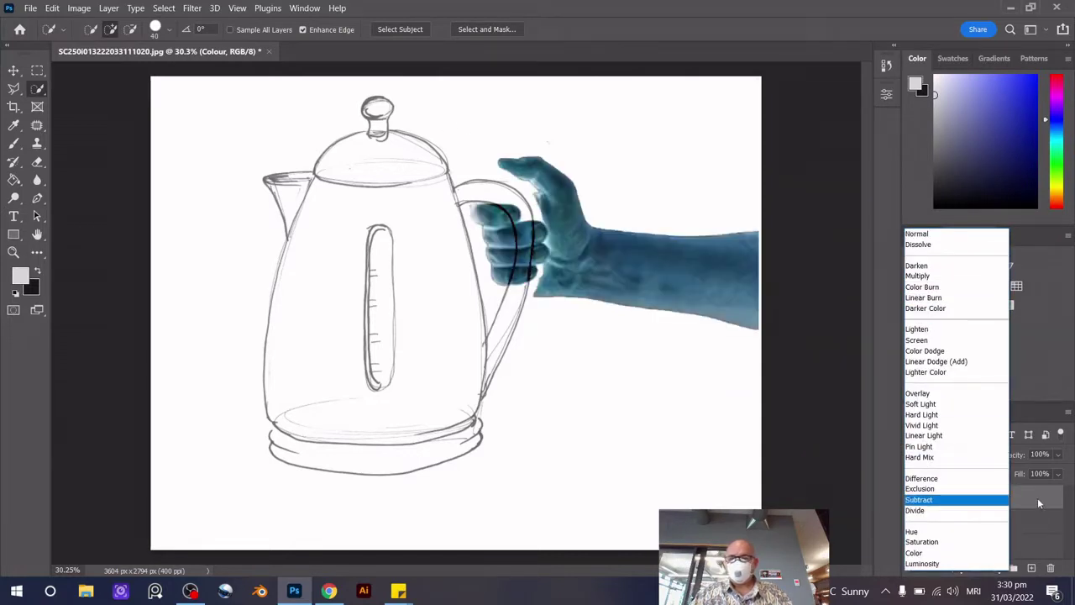
click(1037, 525)
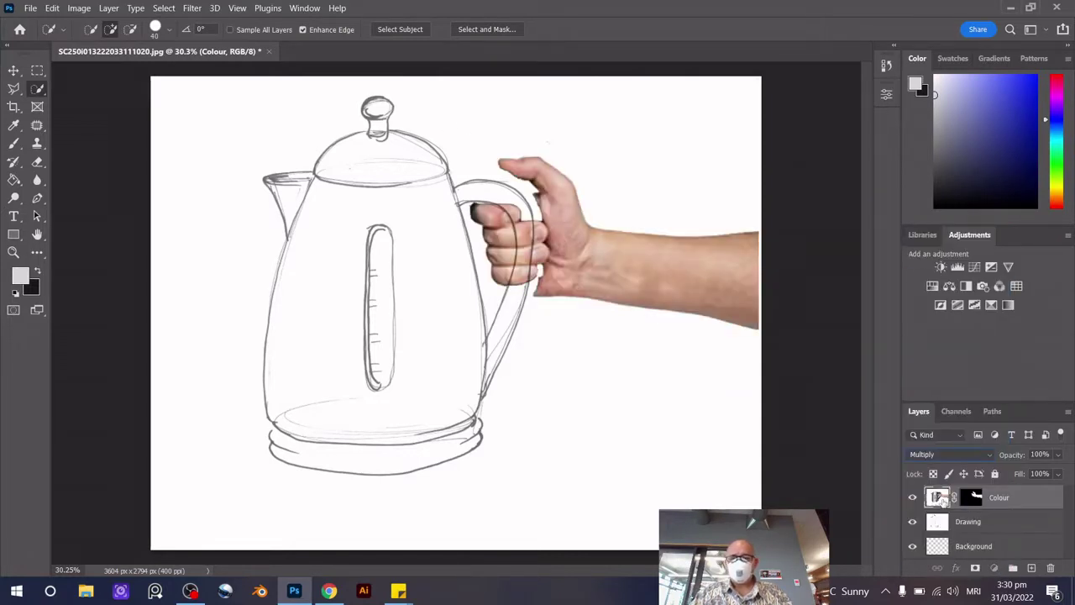
click(12, 70)
click(592, 153)
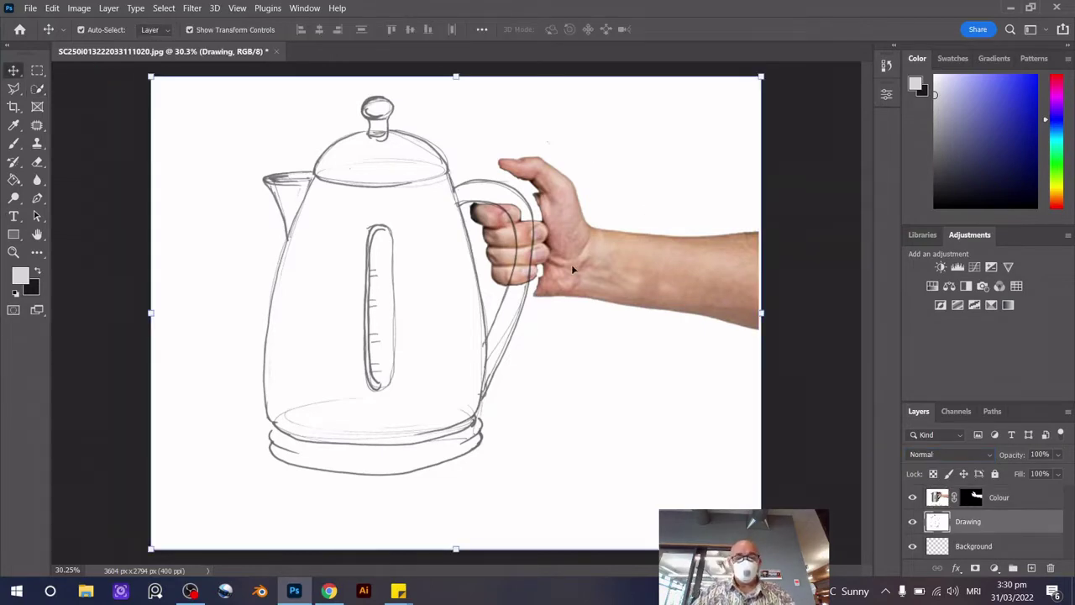
click(940, 497)
click(945, 525)
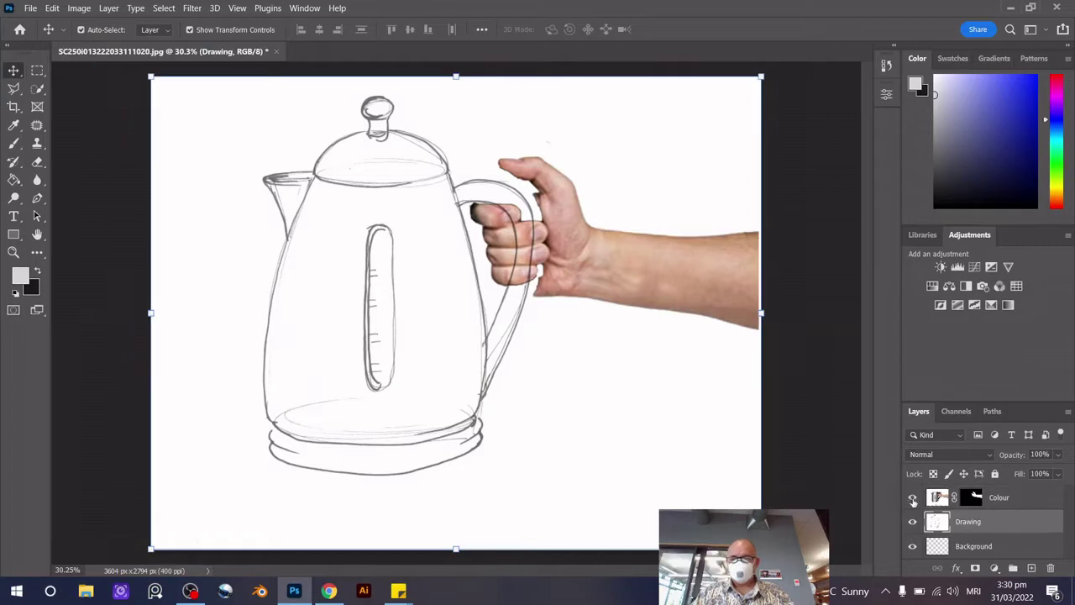
click(912, 497)
click(913, 497)
scroll(514, 236, up, 3)
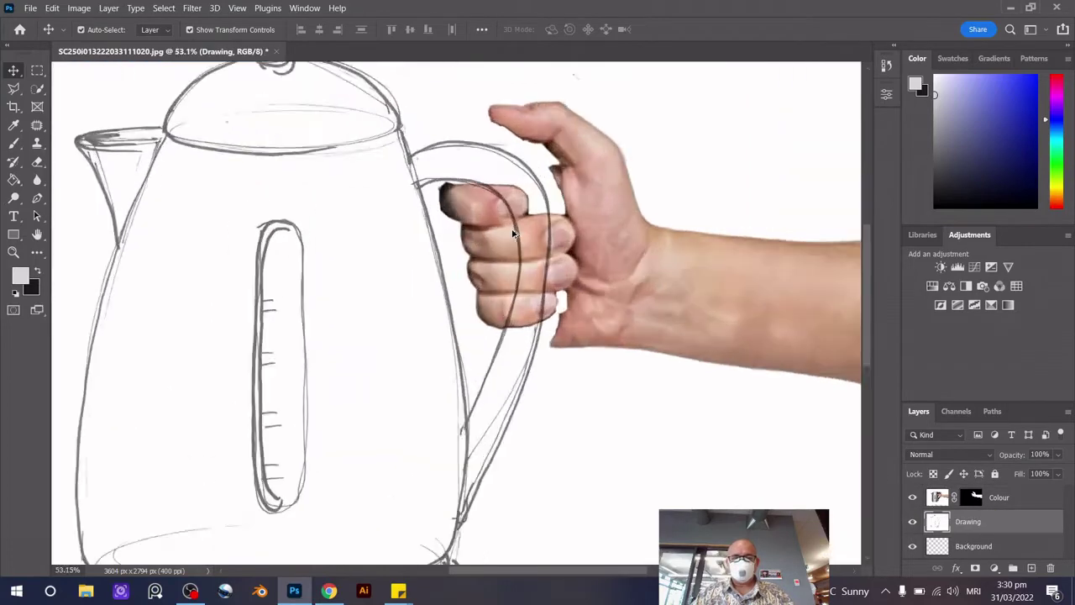
scroll(513, 235, up, 2)
scroll(514, 235, down, 2)
scroll(517, 236, down, 1)
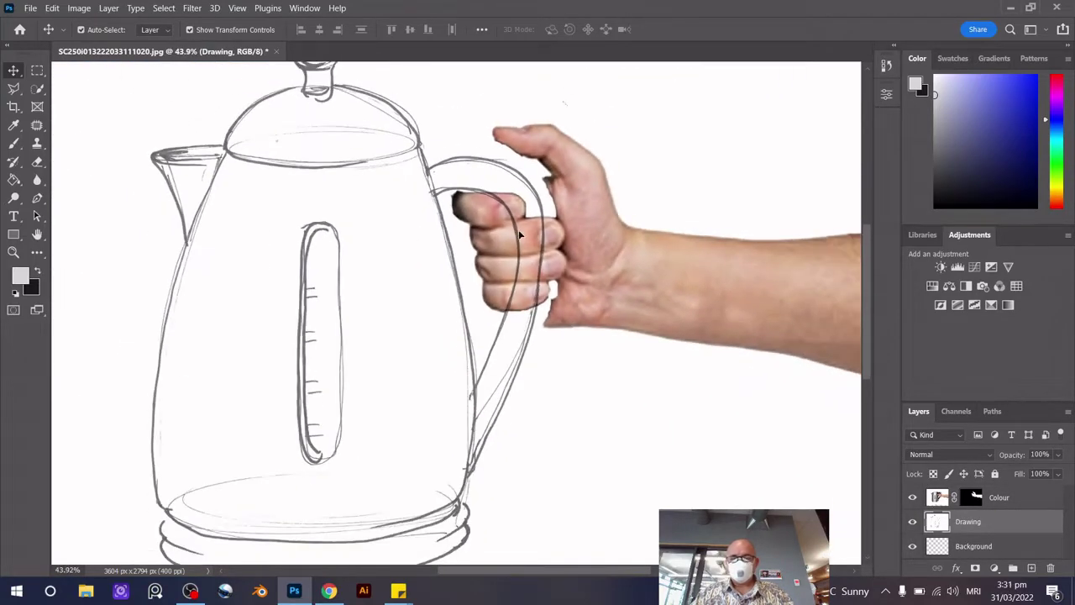
key(alt+bracketright)
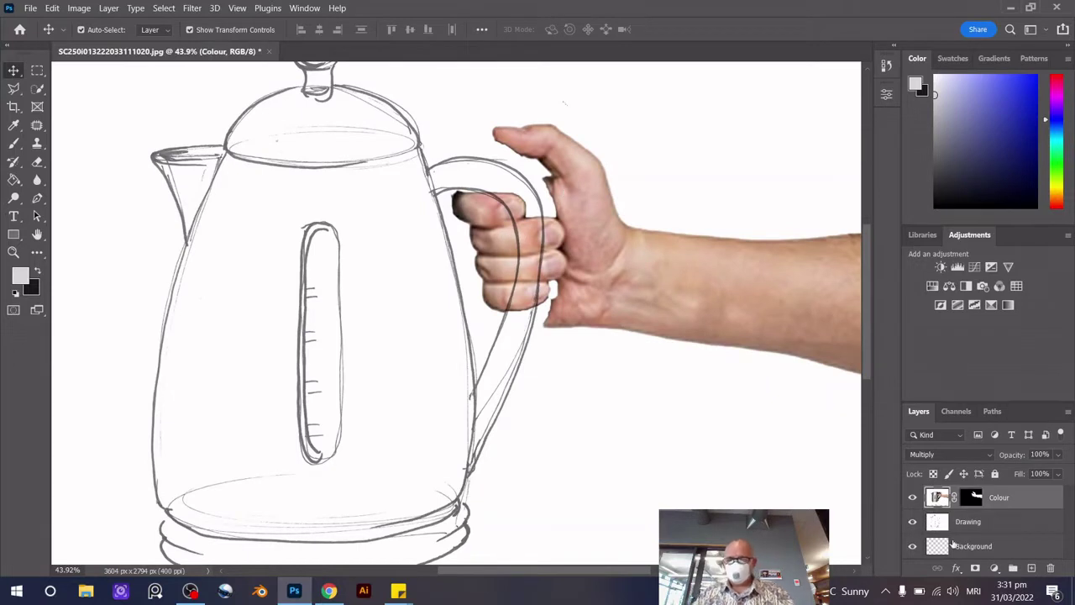
click(946, 521)
click(940, 546)
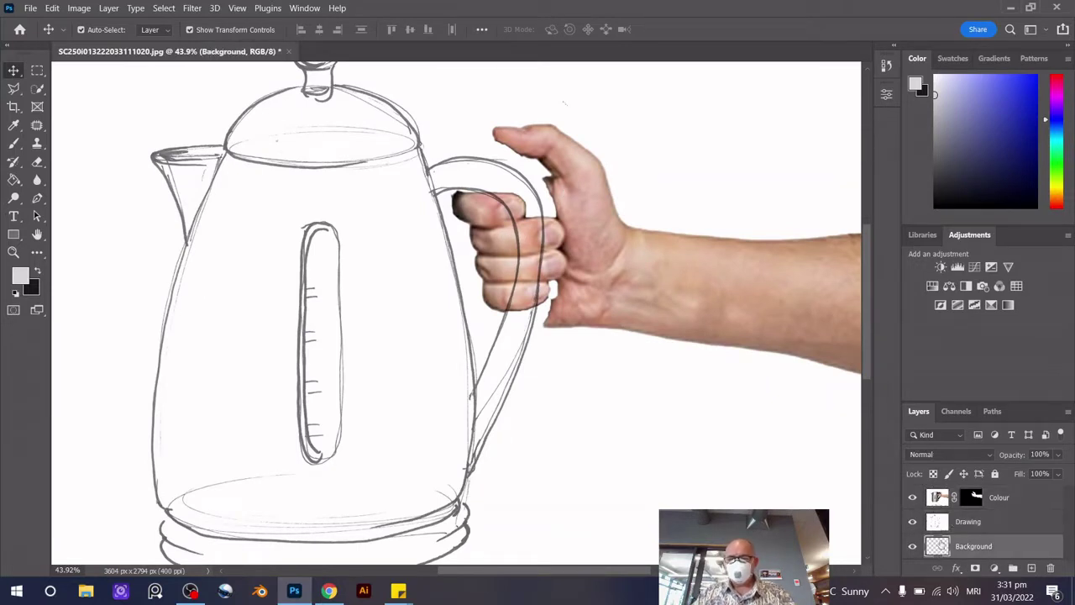
Set the foreground colour to light blue a5adf9 for filling the background
click(18, 277)
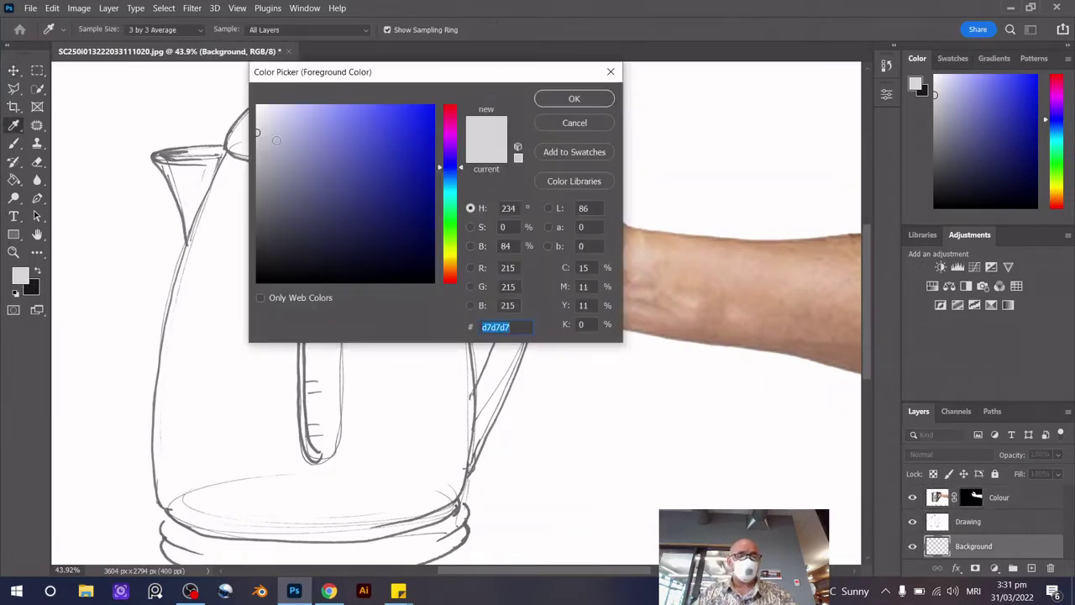
click(317, 108)
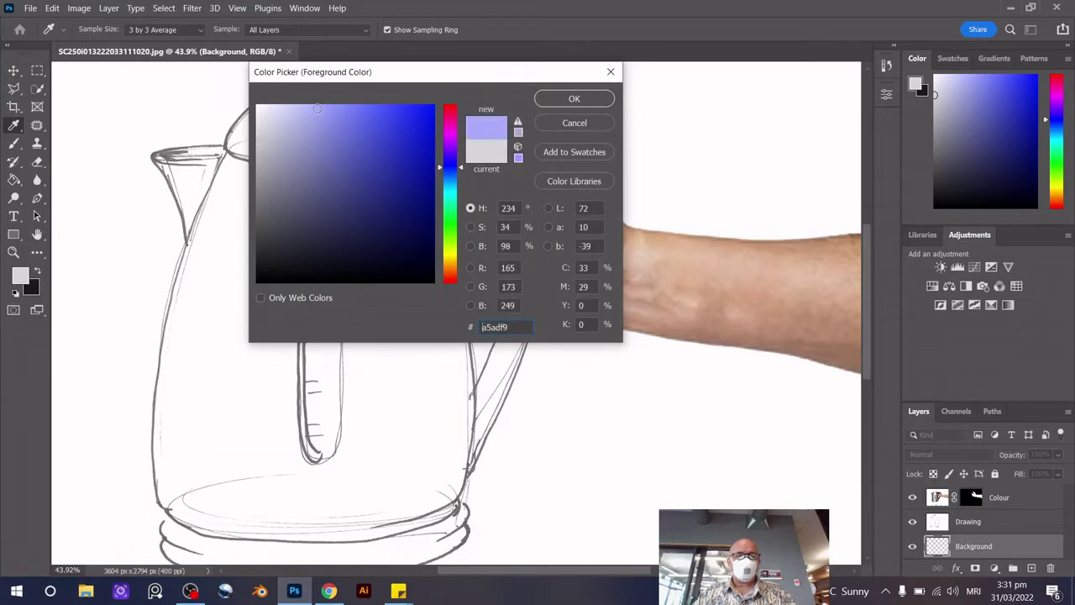
click(573, 98)
key(g)
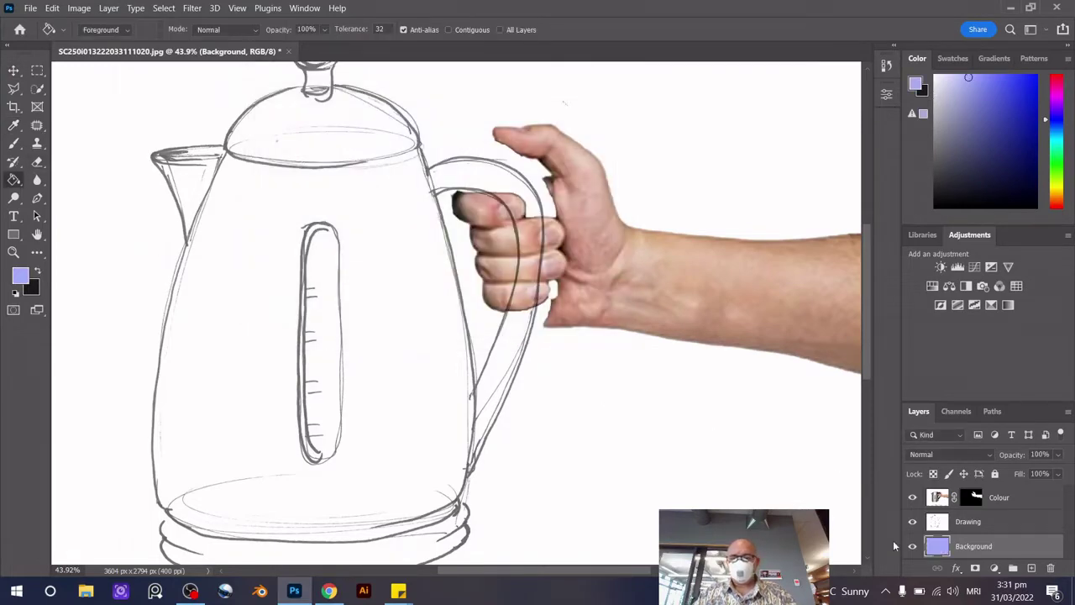
Set the Drawing layer's This Layer white slider to 232 so its white drops out
click(982, 521)
double_click(1008, 522)
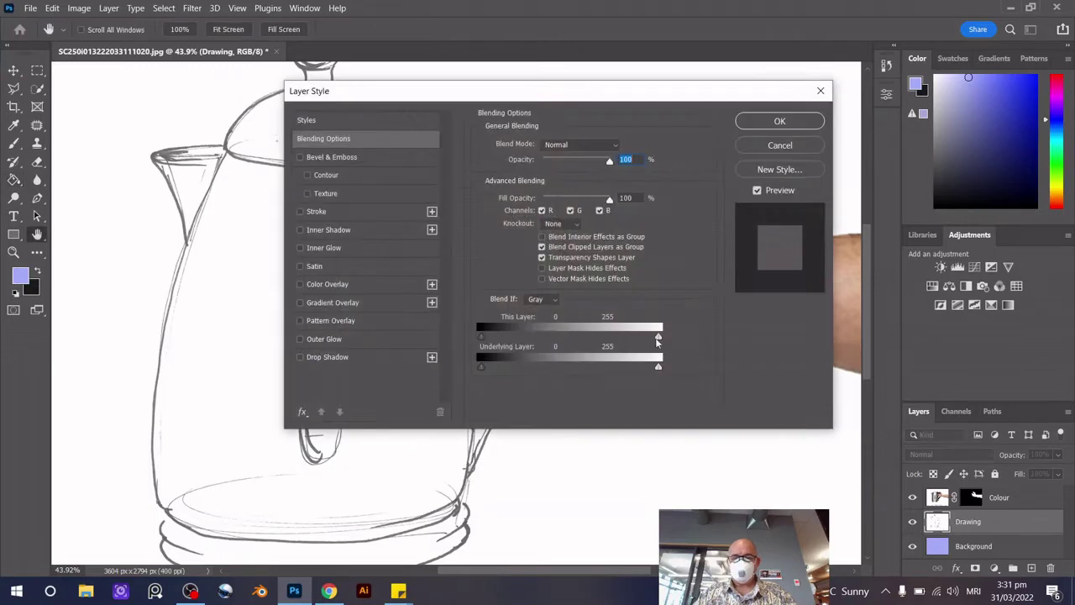
drag(659, 337, 645, 339)
click(779, 121)
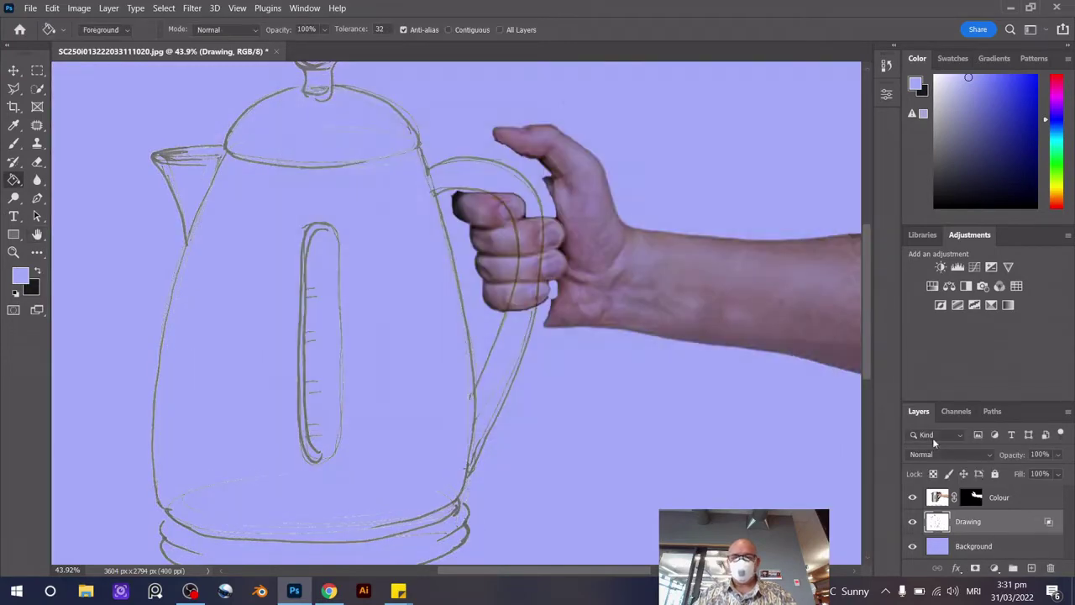
Darken the sketch lines with Levels, moving the black input to 119
click(108, 8)
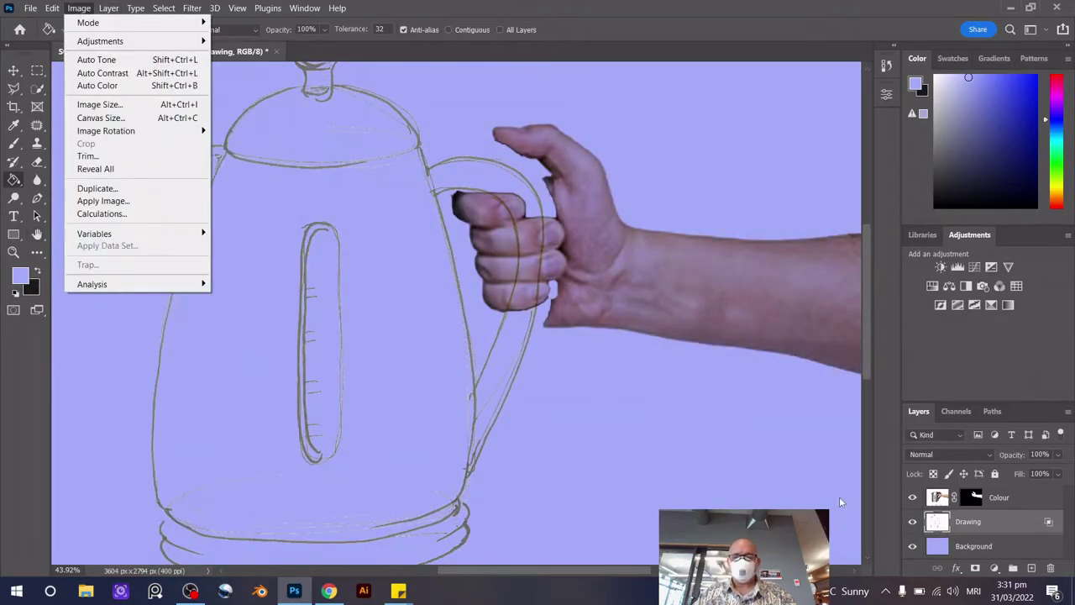
click(945, 527)
click(78, 8)
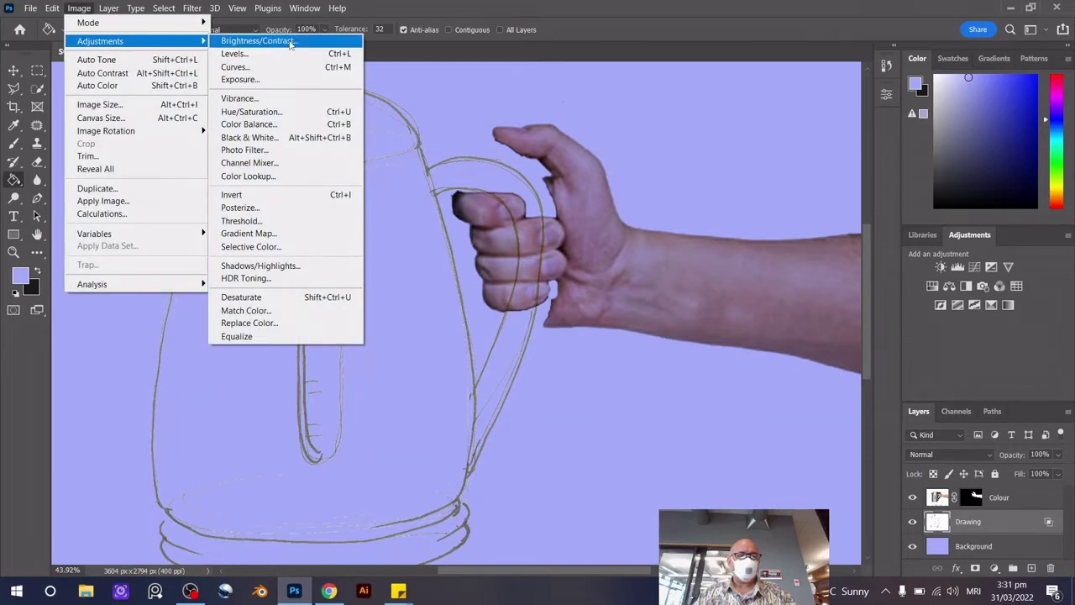
click(294, 52)
drag(105, 243, 209, 243)
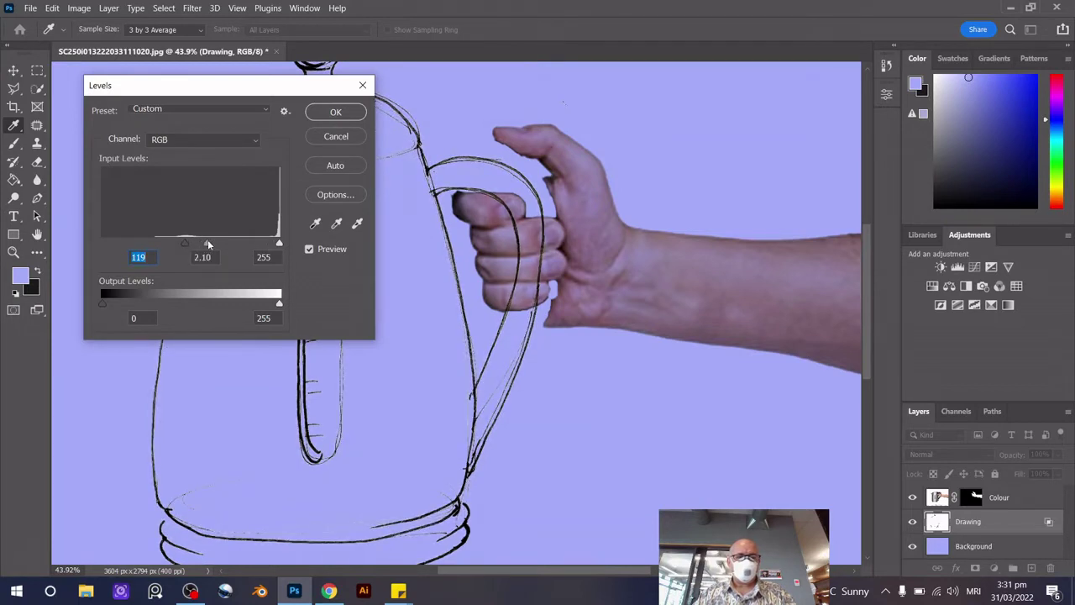
click(336, 112)
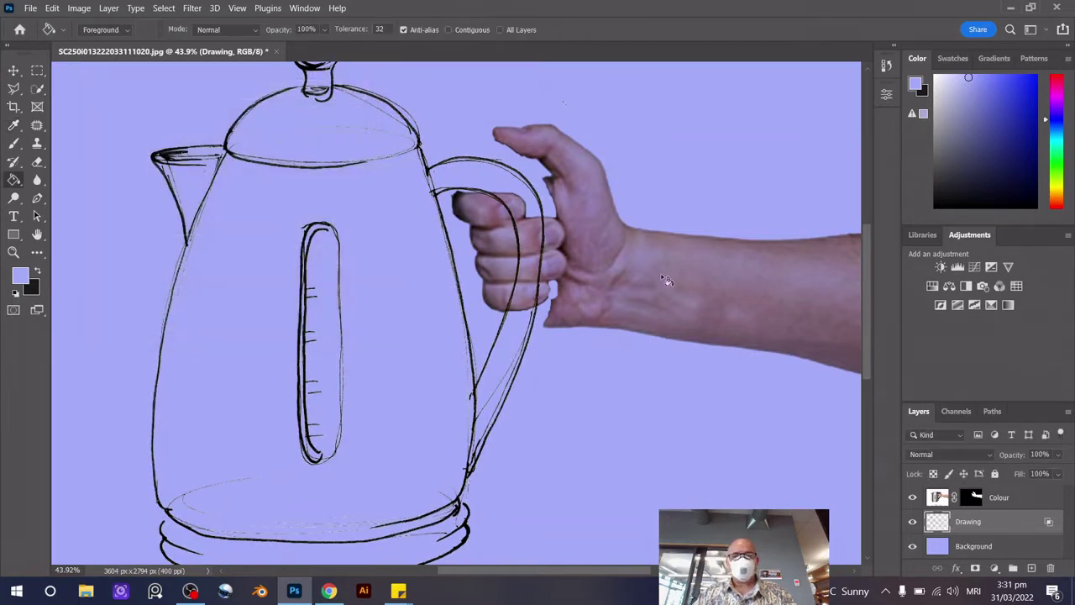
Switch the Colour layer's blend mode from Multiply back to Normal
click(1024, 502)
click(971, 498)
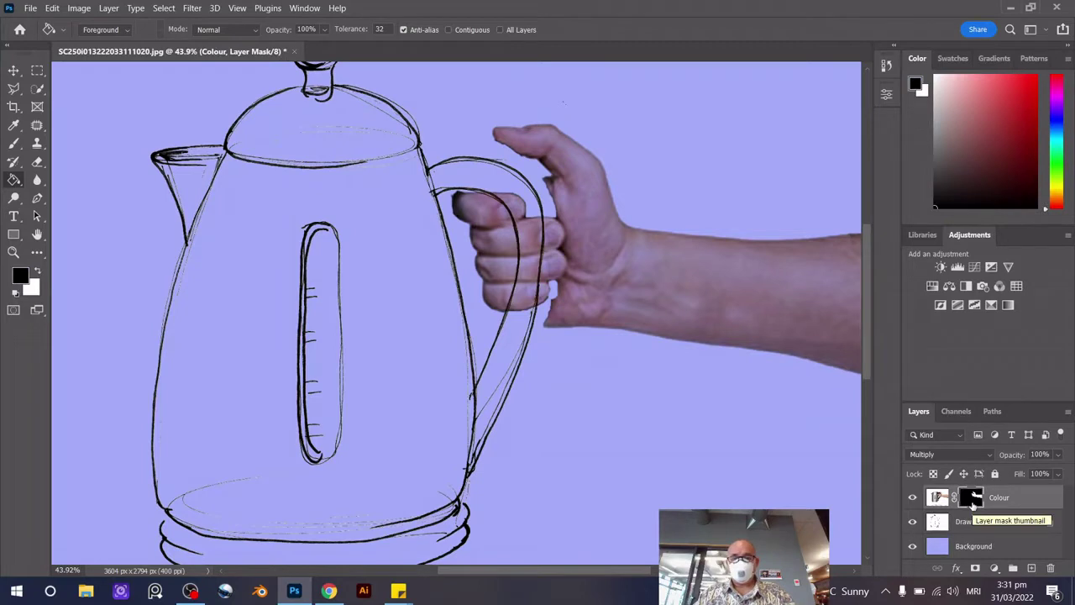
click(912, 497)
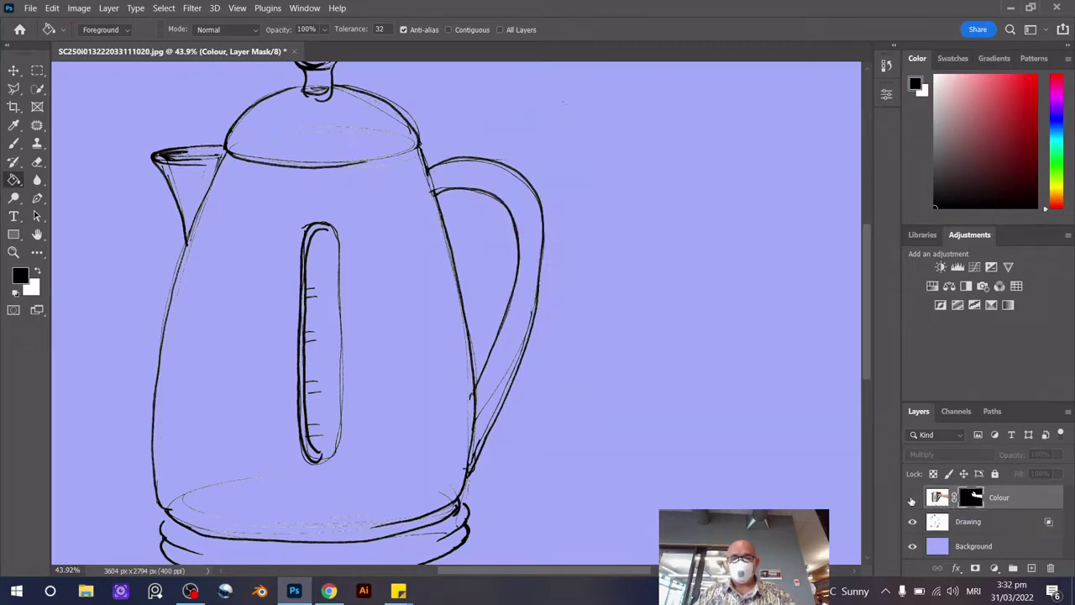
click(912, 498)
scroll(424, 363, down, 1)
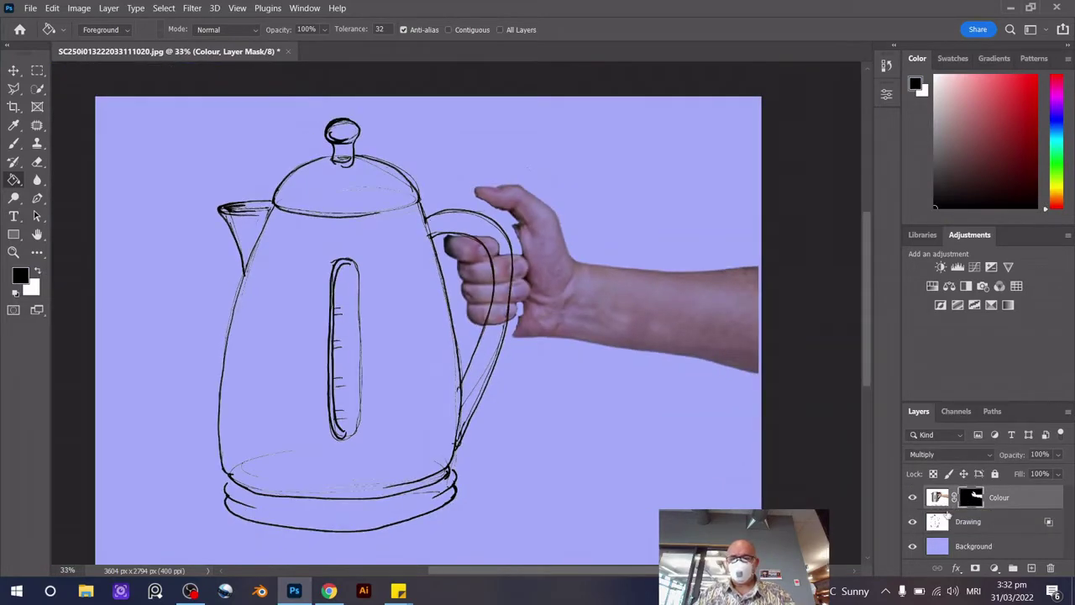
click(938, 497)
click(971, 497)
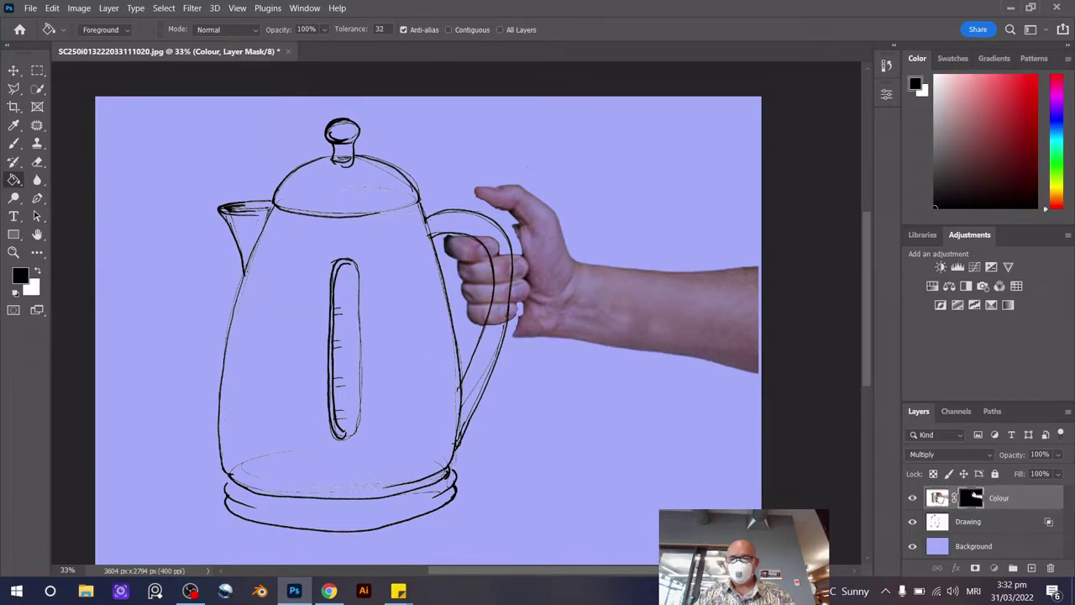
click(958, 454)
click(916, 233)
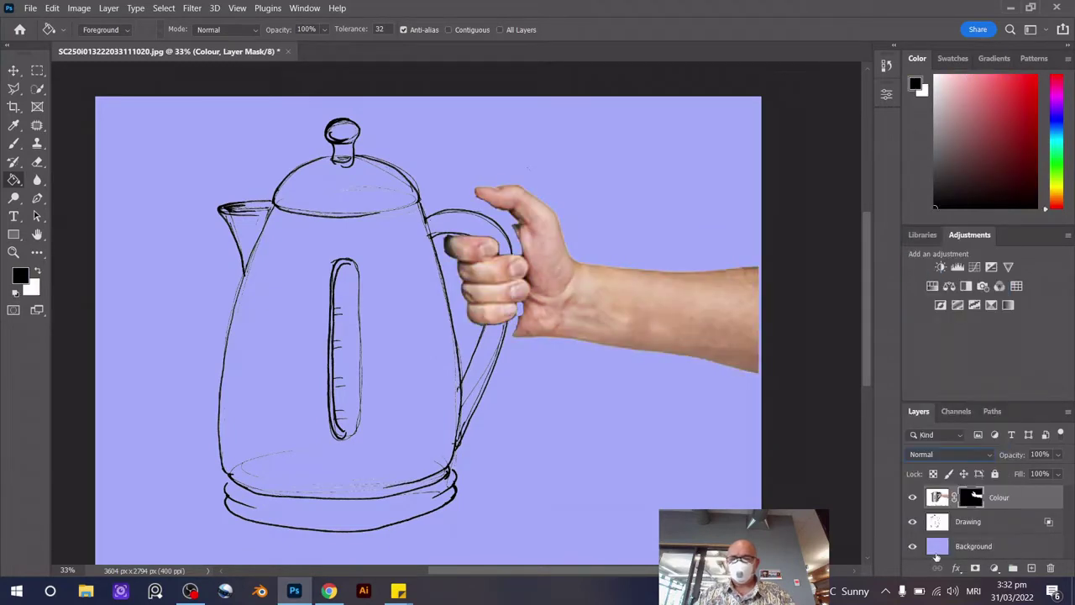
Fill the Background layer with white (ffffff)
click(973, 546)
click(20, 276)
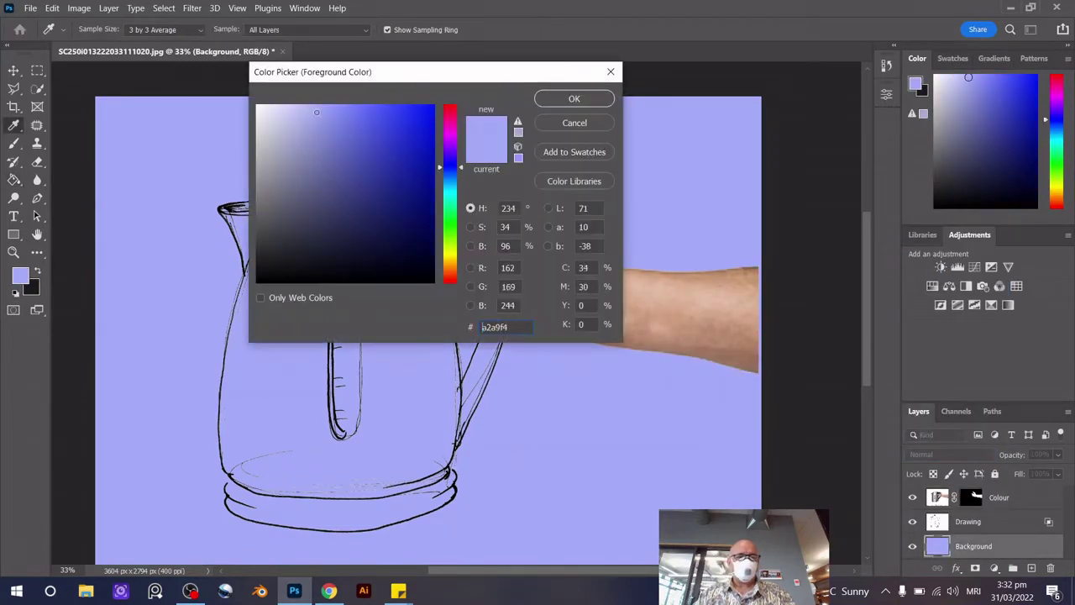
text(ffffff)
click(562, 98)
click(583, 454)
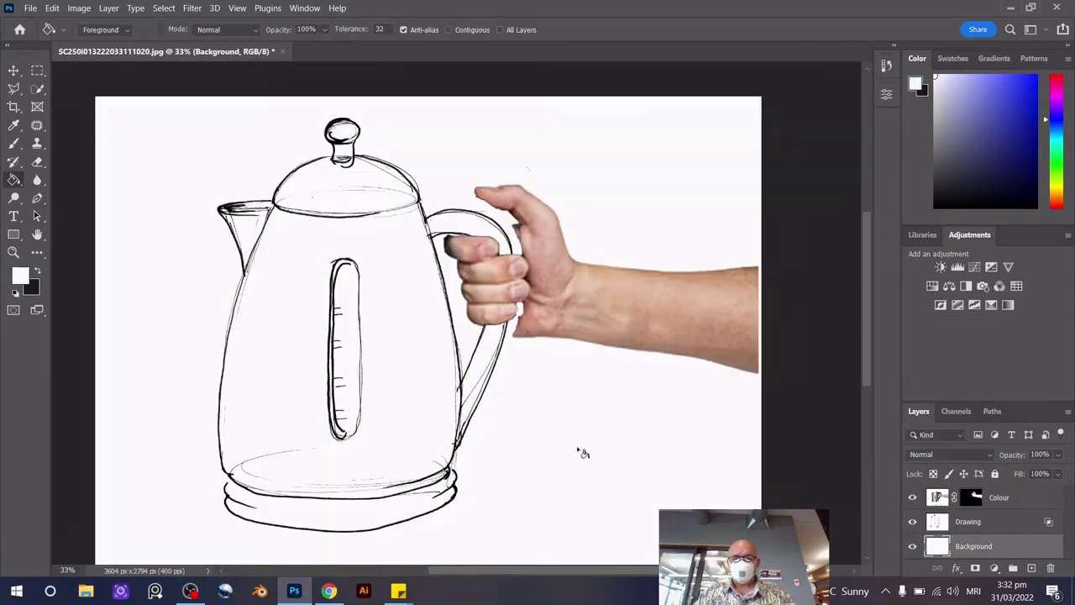
click(967, 522)
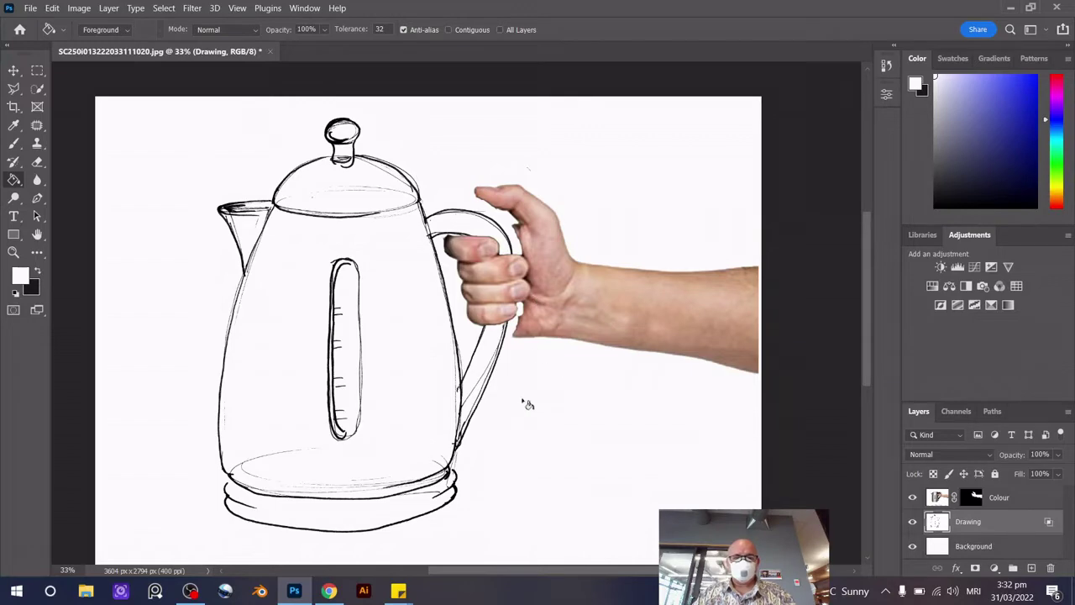
Outline the sketched handle strokes near the fingers with the Polygonal Lasso
key(l)
scroll(574, 300, up, 1)
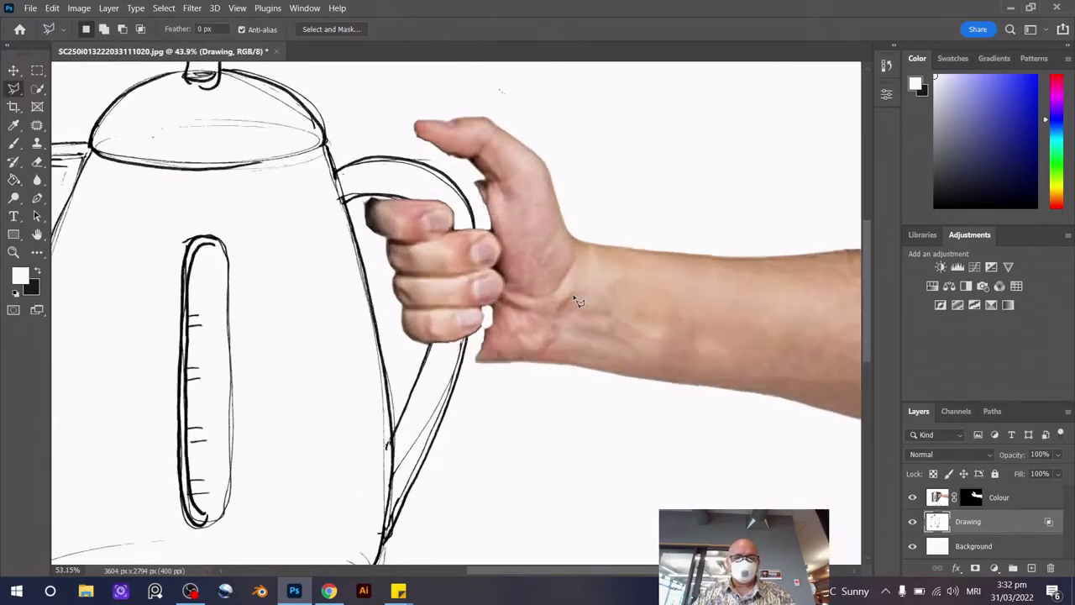
scroll(575, 300, up, 1)
scroll(576, 300, up, 1)
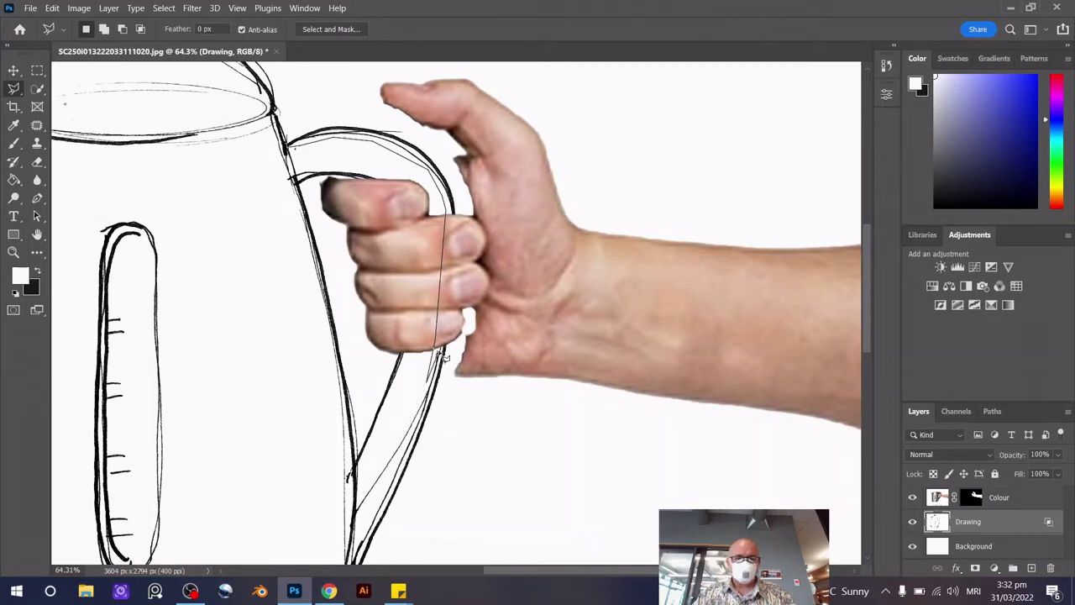
click(464, 345)
click(468, 206)
click(422, 136)
click(334, 102)
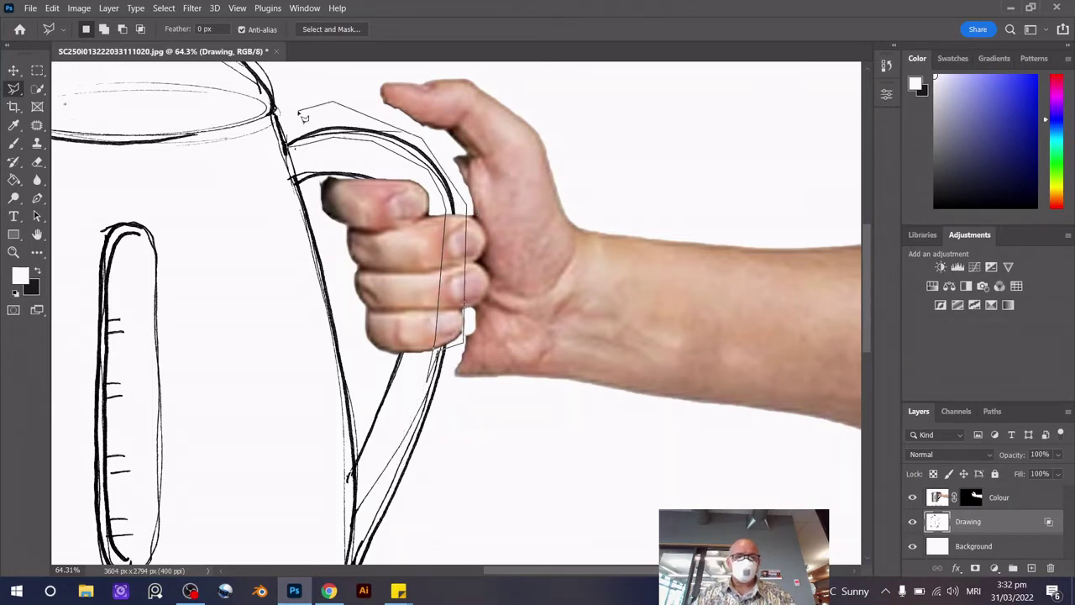
click(288, 144)
Test-nudge the selection on the Drawing layer, then undo the stray move
key(v)
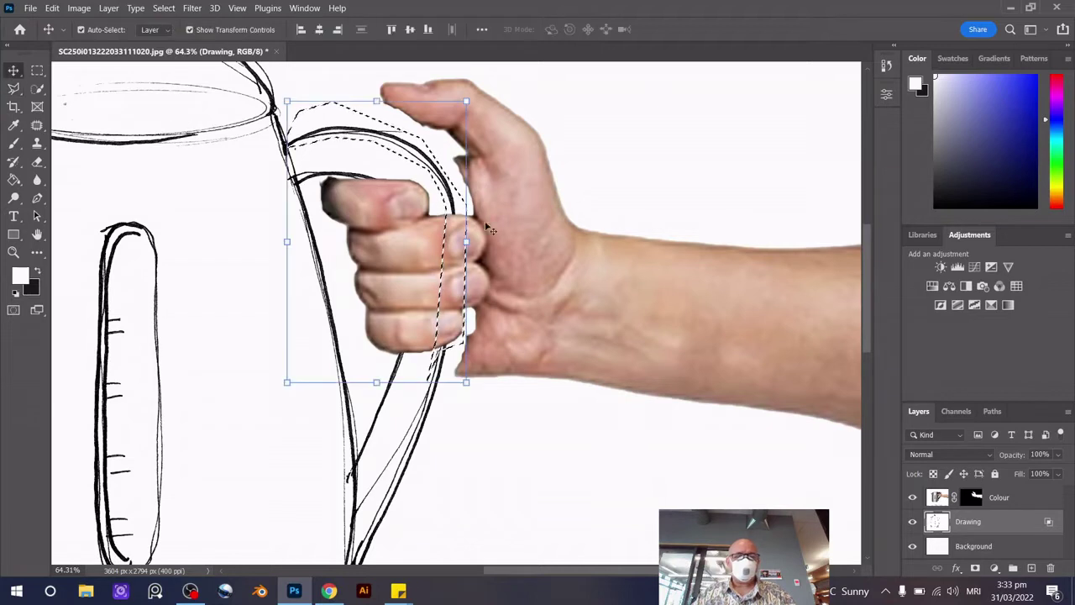
mouse_move(385, 315)
mouse_down()
mouse_move(389, 304)
mouse_move(388, 313)
mouse_up()
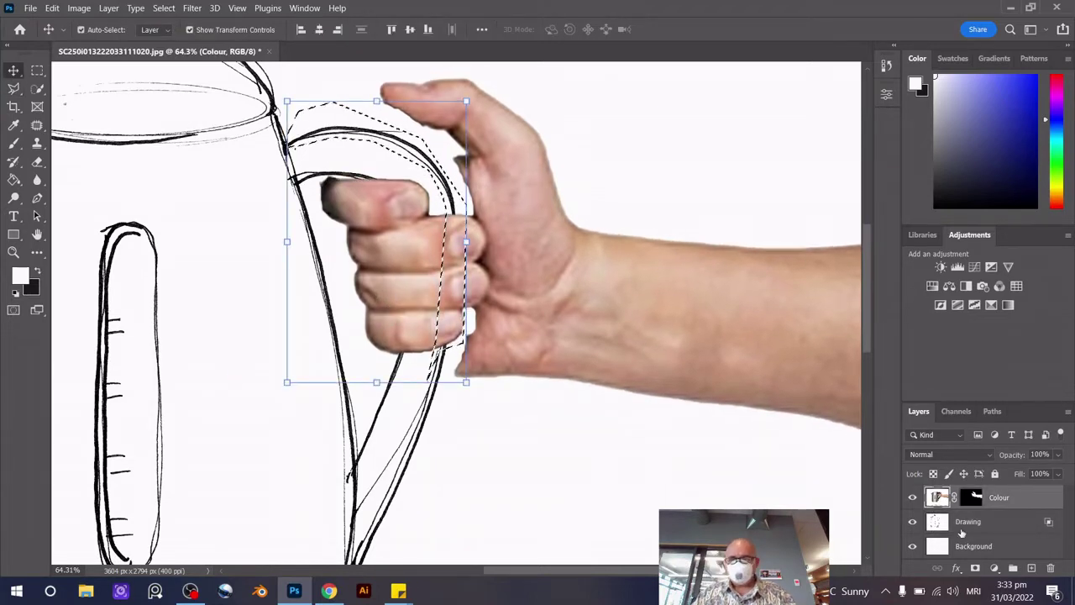
click(792, 455)
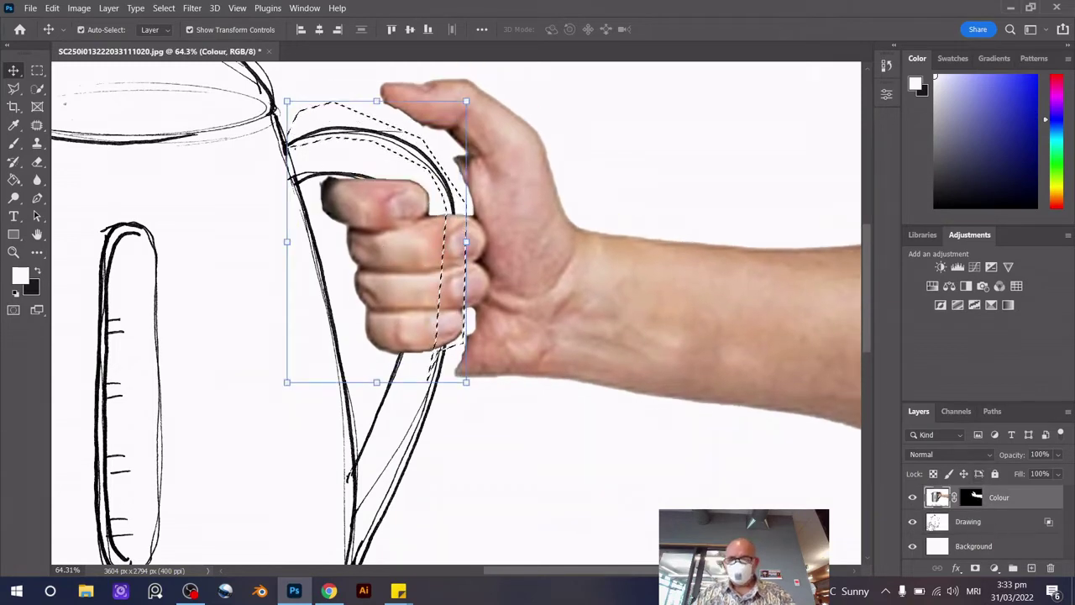
click(938, 522)
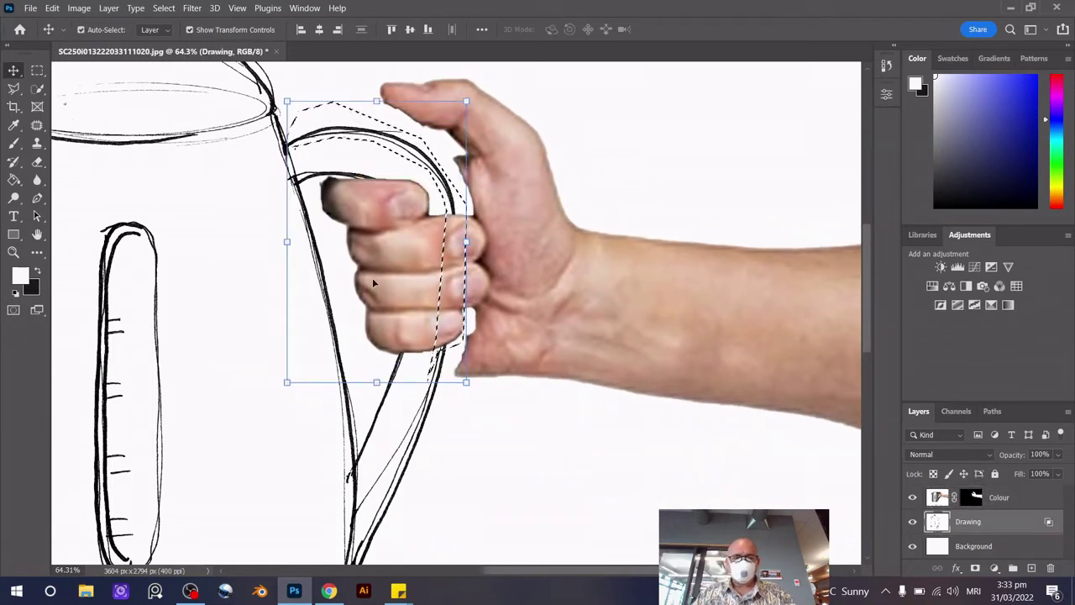
drag(372, 277, 371, 265)
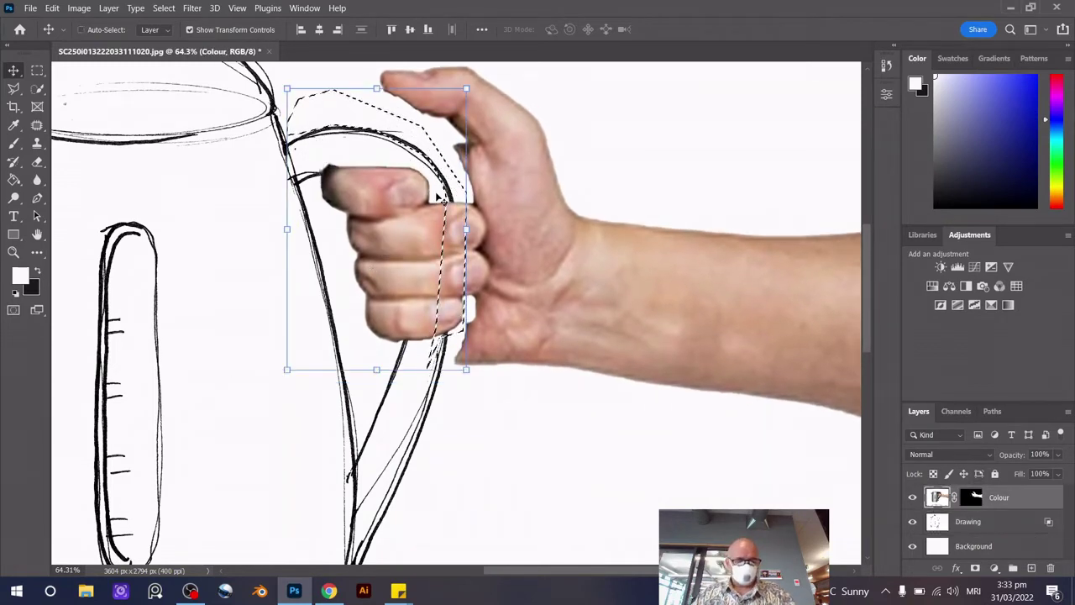
key(ctrl+z)
Undo an accidental move of the hand image and reactivate the Drawing layer
click(13, 87)
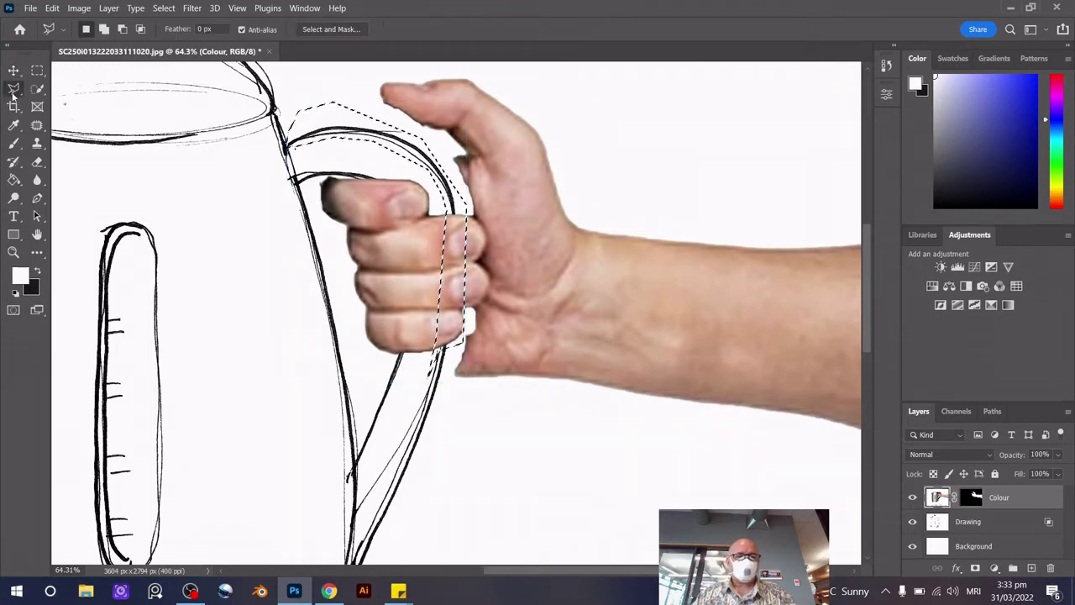
key(alt+bracketleft)
click(13, 69)
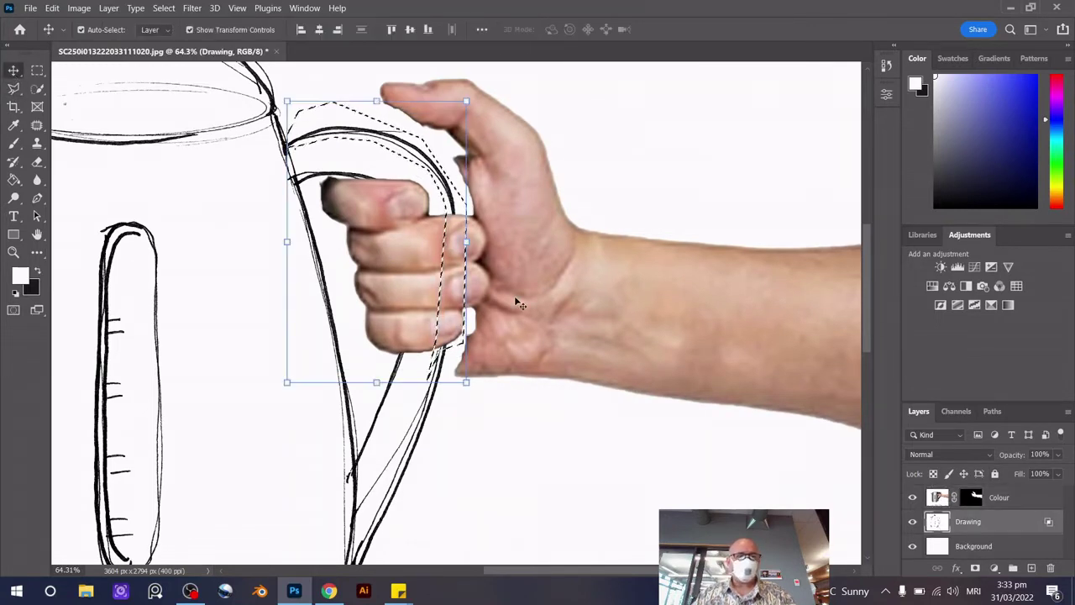
drag(383, 283, 382, 270)
key(ctrl+z)
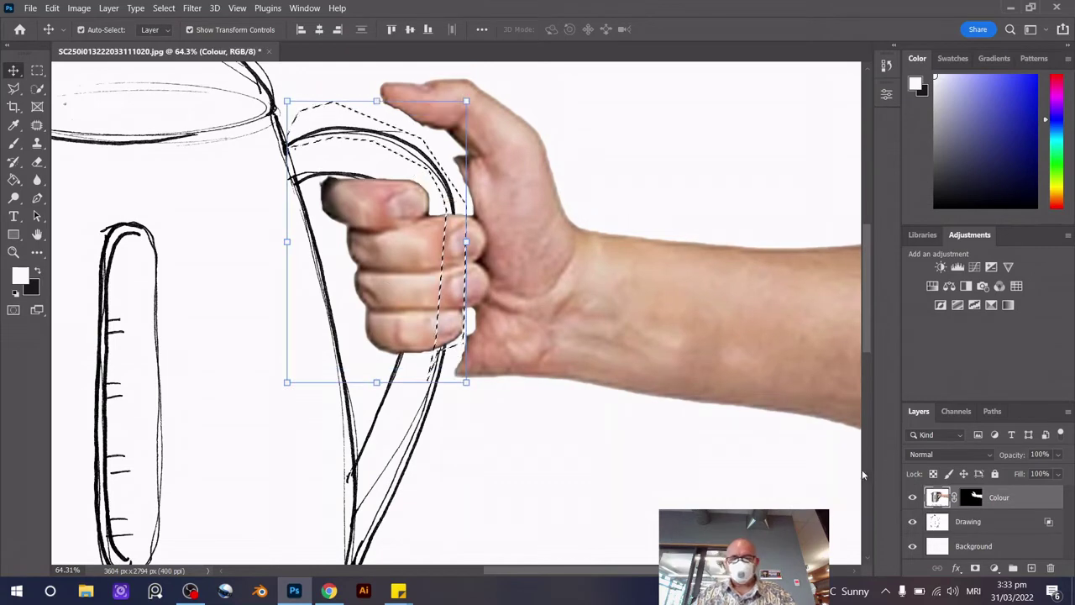
key(alt+bracketleft)
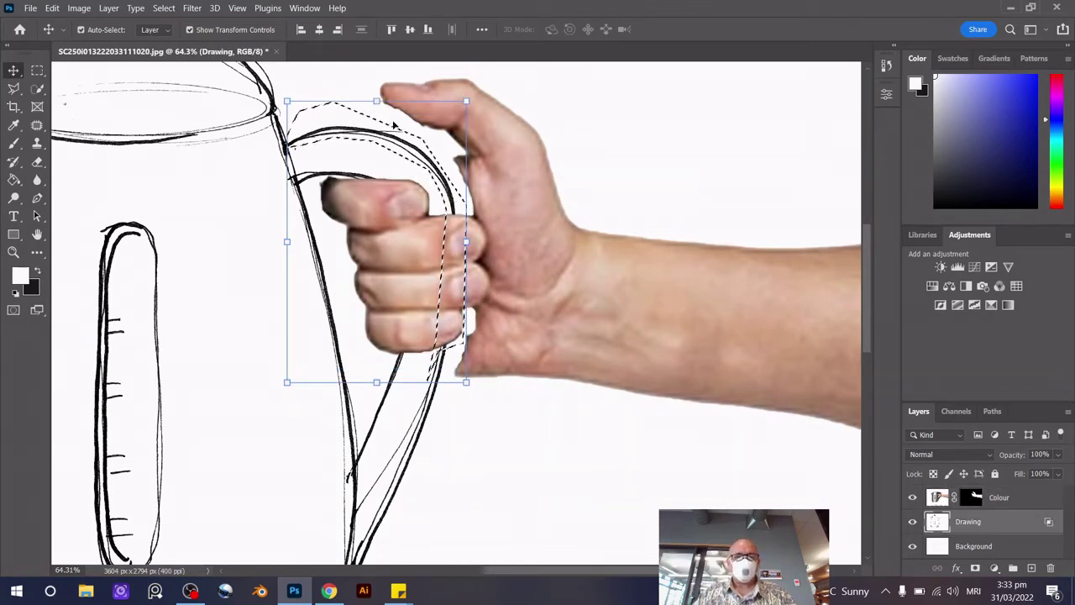
Shift the selected handle strokes and enlarge them to about 112% to meet the fingers
mouse_move(357, 117)
mouse_down()
mouse_move(363, 126)
mouse_move(379, 110)
mouse_move(366, 105)
mouse_up()
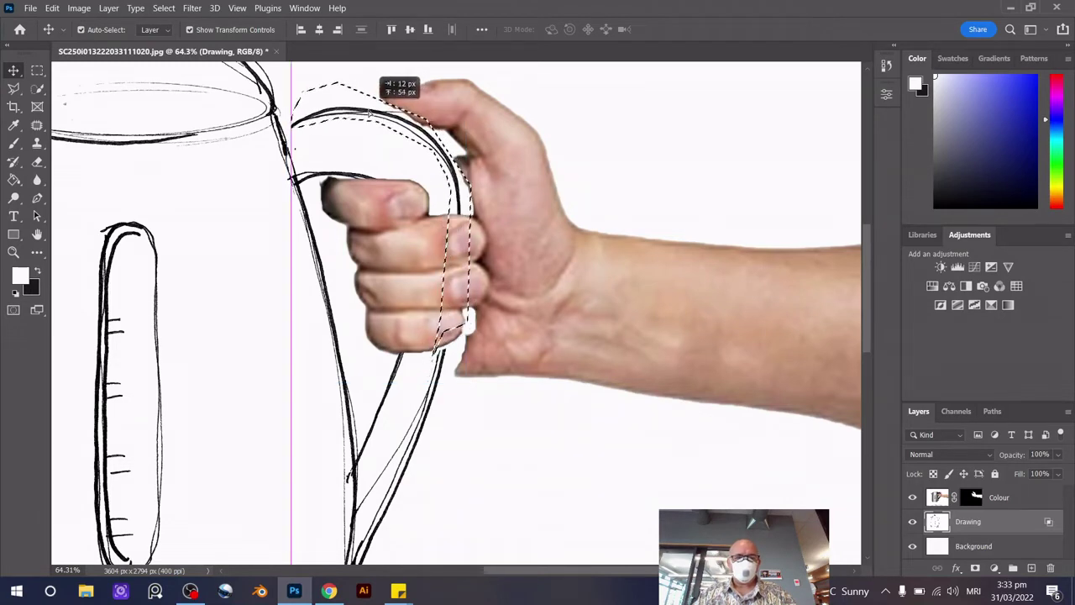
drag(289, 223, 283, 223)
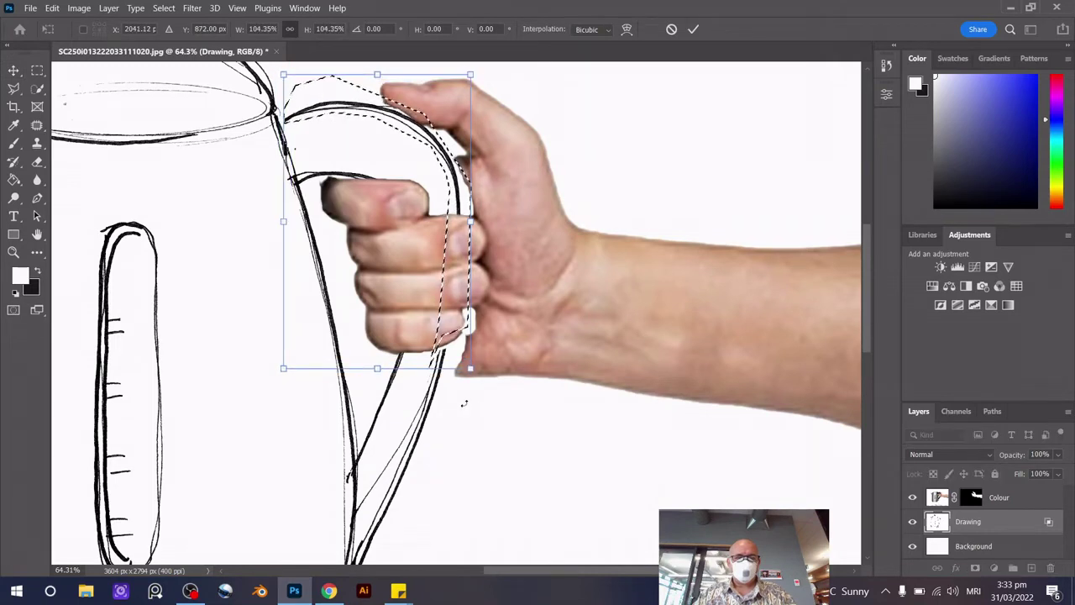
key(Return)
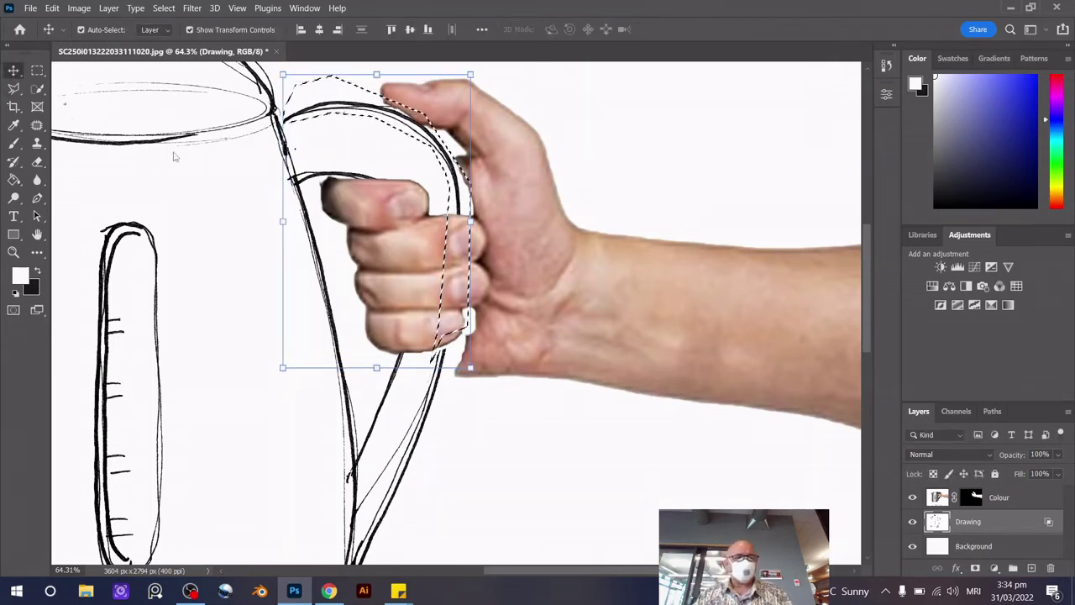
key(ctrl+d)
scroll(460, 411, down, 1)
scroll(484, 409, down, 3)
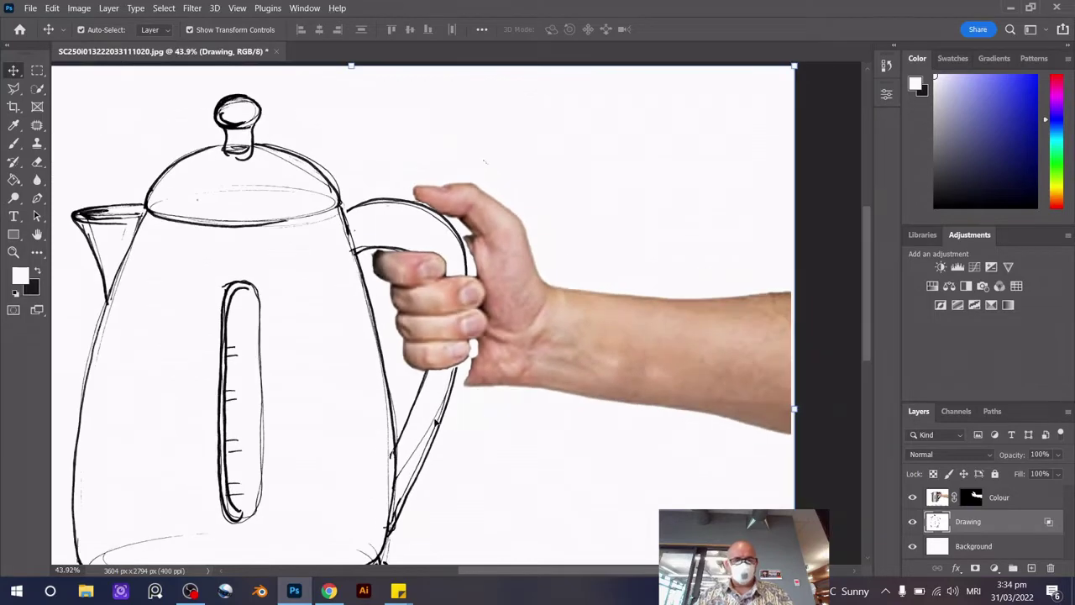
scroll(477, 364, down, 1)
scroll(450, 408, down, 1)
scroll(504, 378, down, 2)
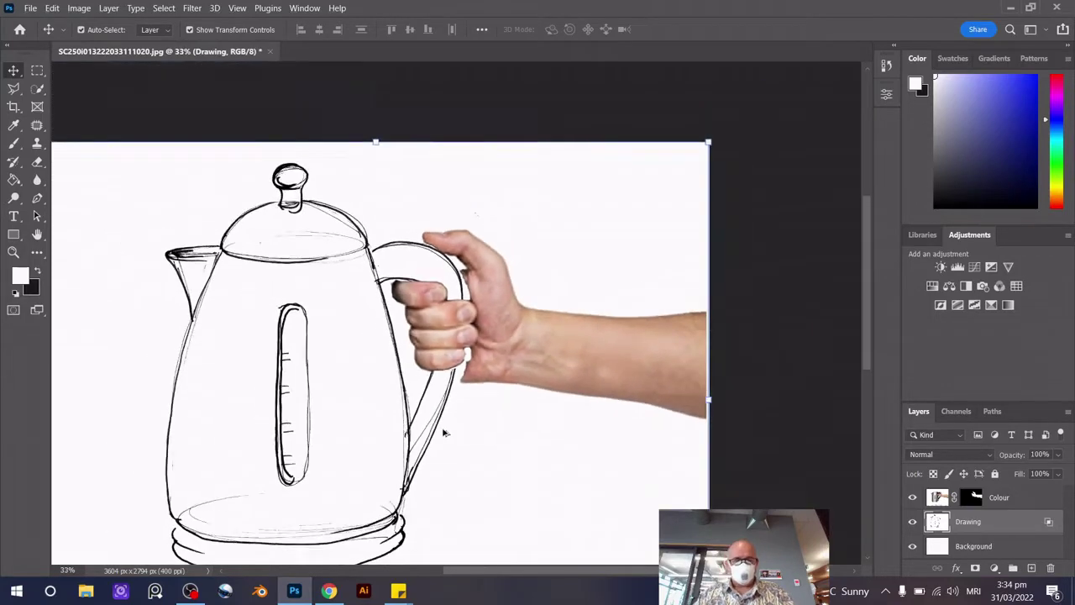
scroll(541, 354, down, 2)
scroll(542, 354, up, 3)
scroll(501, 391, up, 1)
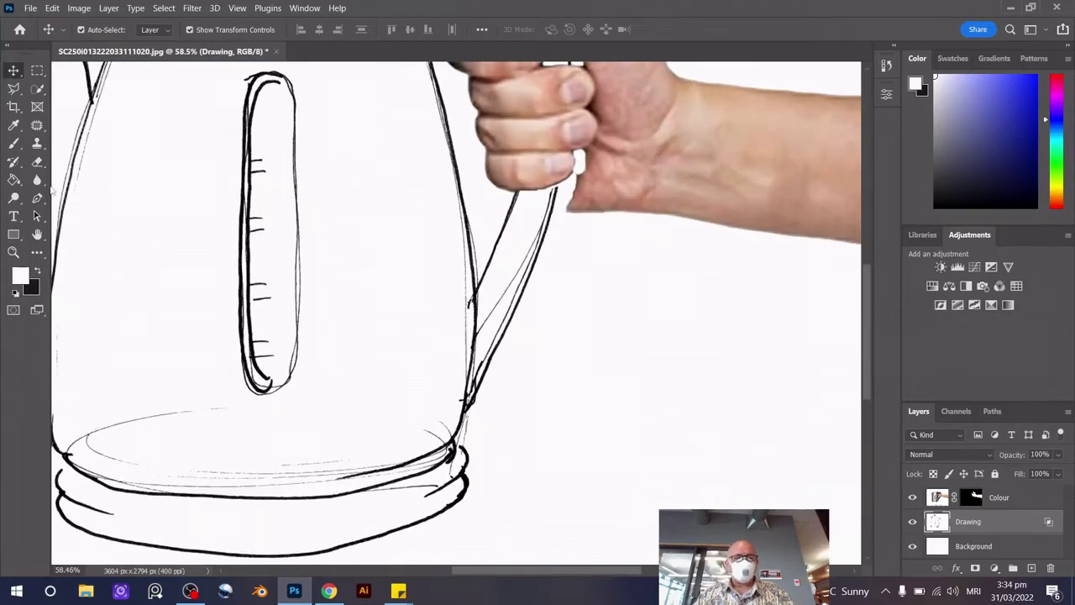
Select the lower handle strokes below the fingers, then rotate and stretch them to meet the grip
click(14, 88)
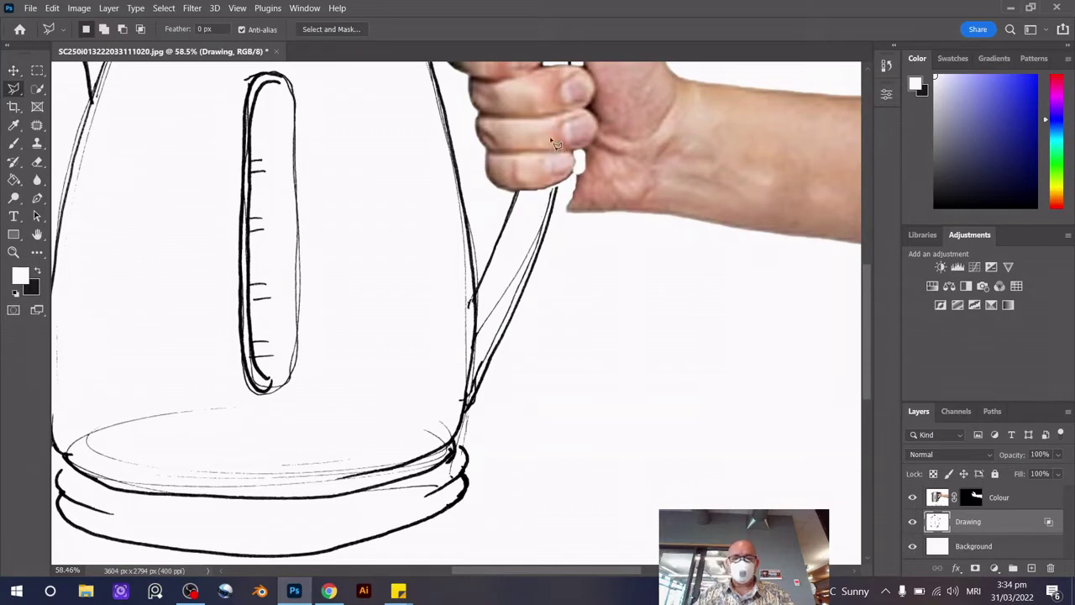
drag(540, 217, 508, 307)
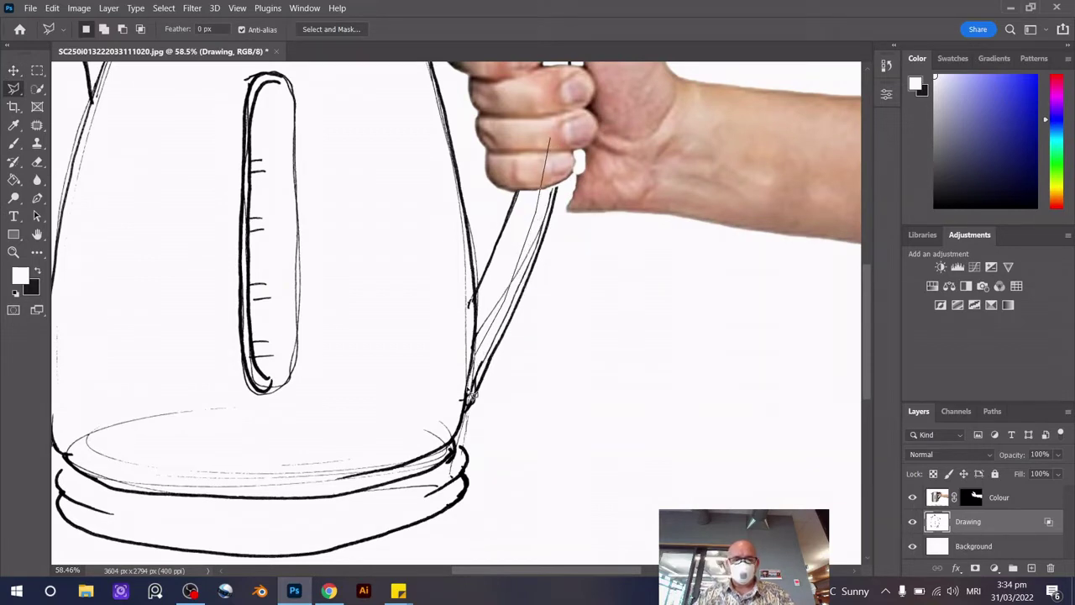
drag(485, 427, 571, 233)
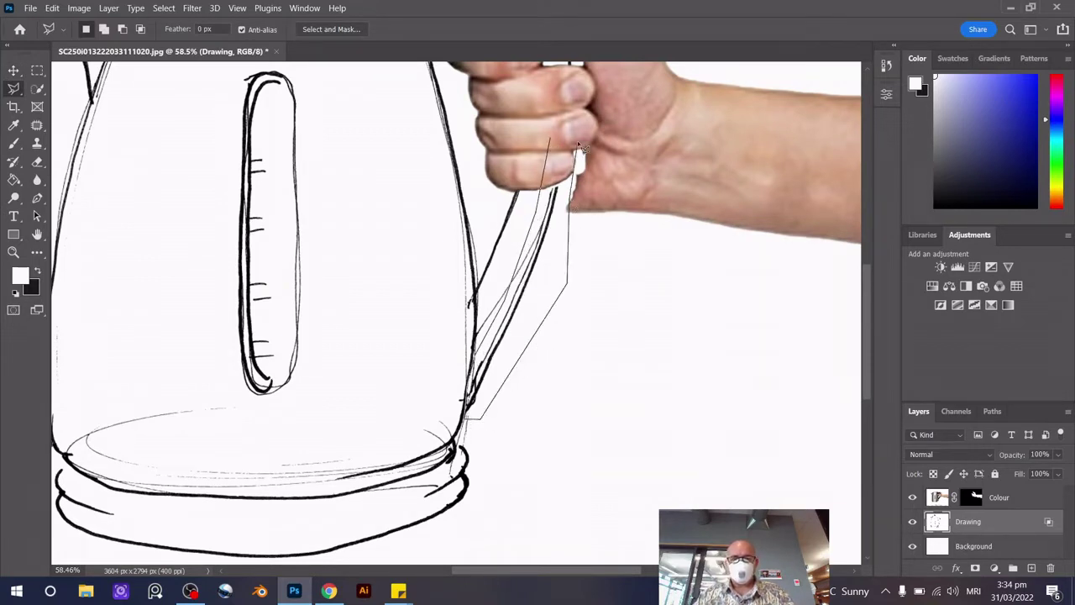
drag(554, 144, 551, 140)
key(v)
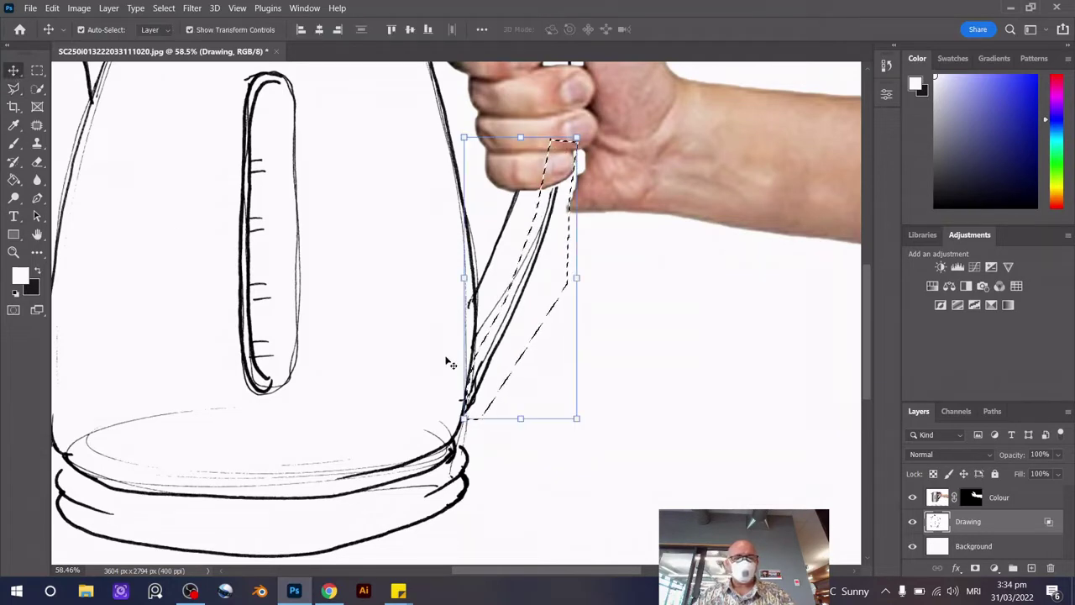
drag(536, 306, 531, 302)
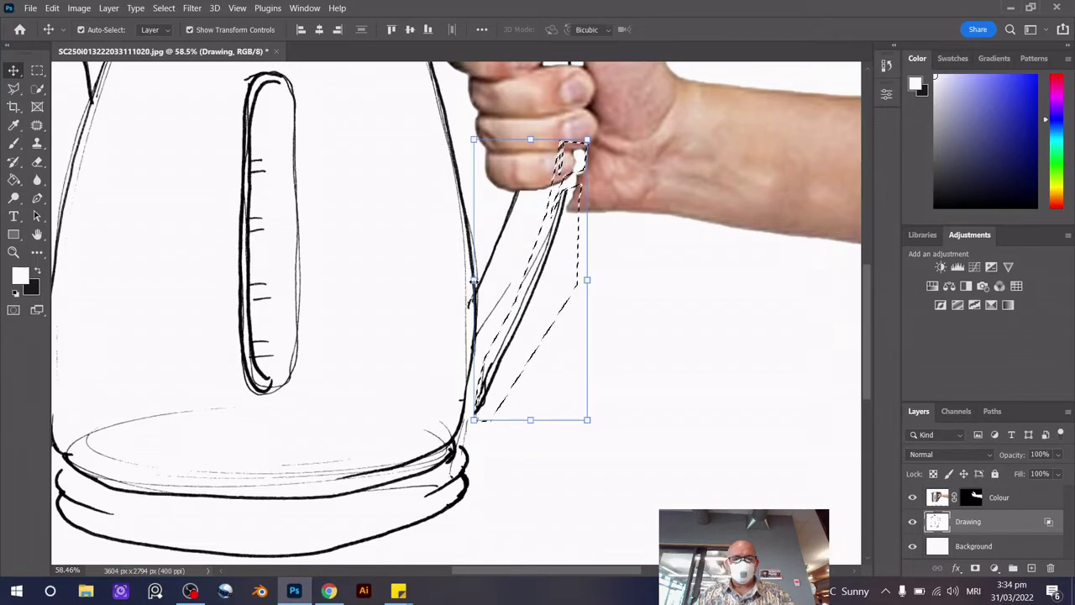
key(ctrl+t)
drag(468, 280, 459, 280)
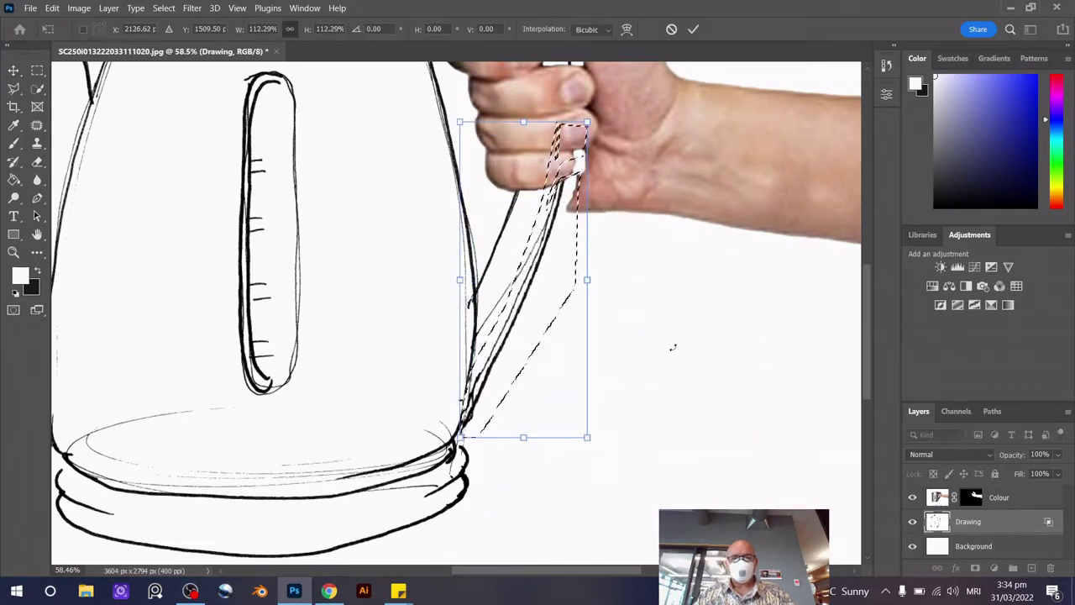
key(Return)
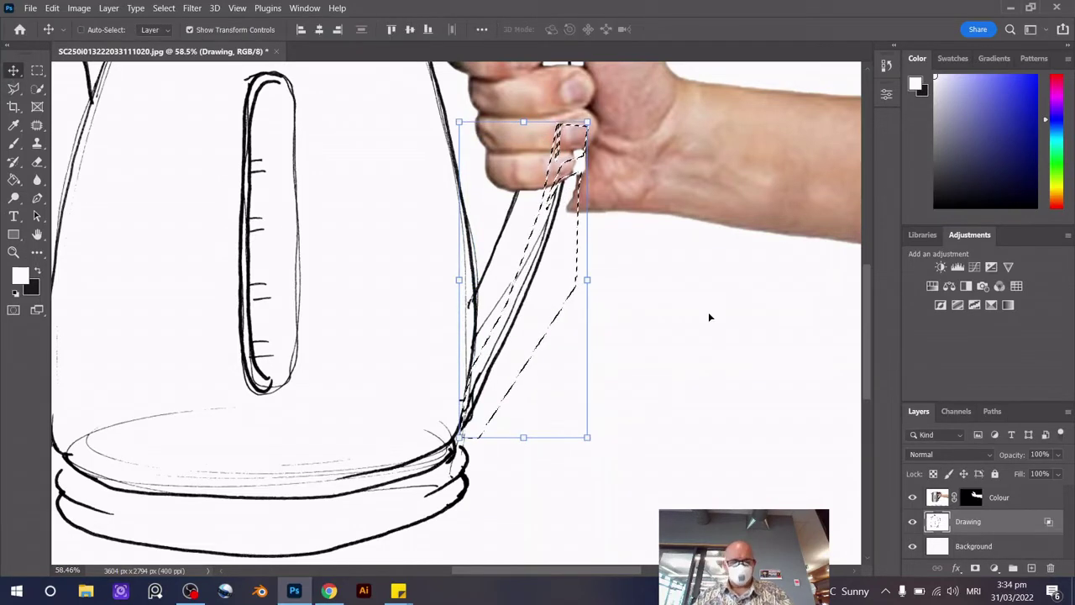
key(ctrl+d)
scroll(708, 336, down, 1)
scroll(707, 342, down, 3)
Fill a lasso selection of the finger gap on the Colour layer mask to reveal the dark handle
scroll(646, 333, up, 5)
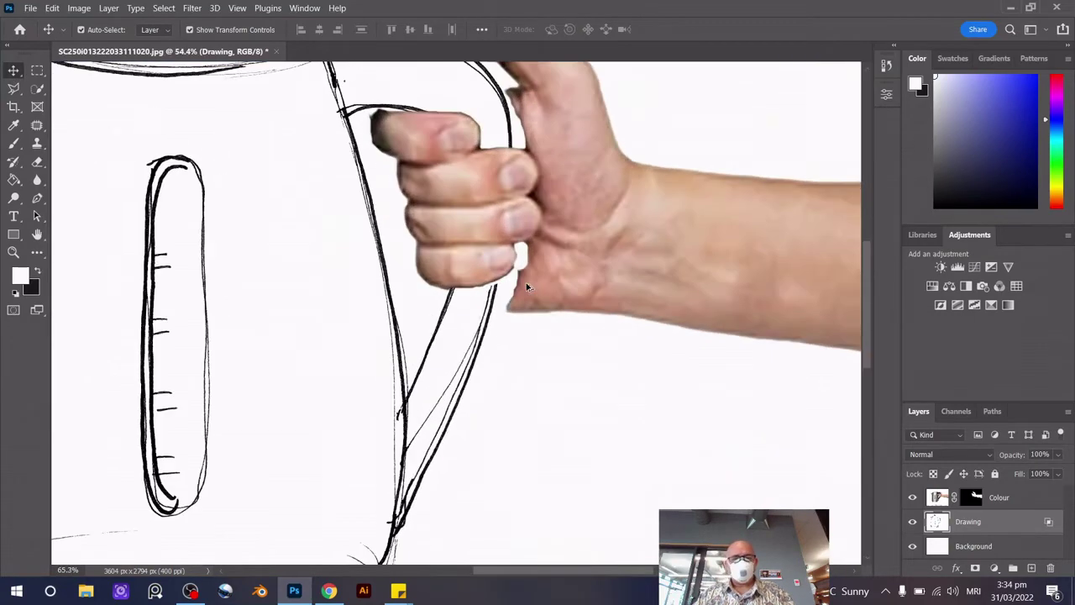
scroll(515, 294, up, 4)
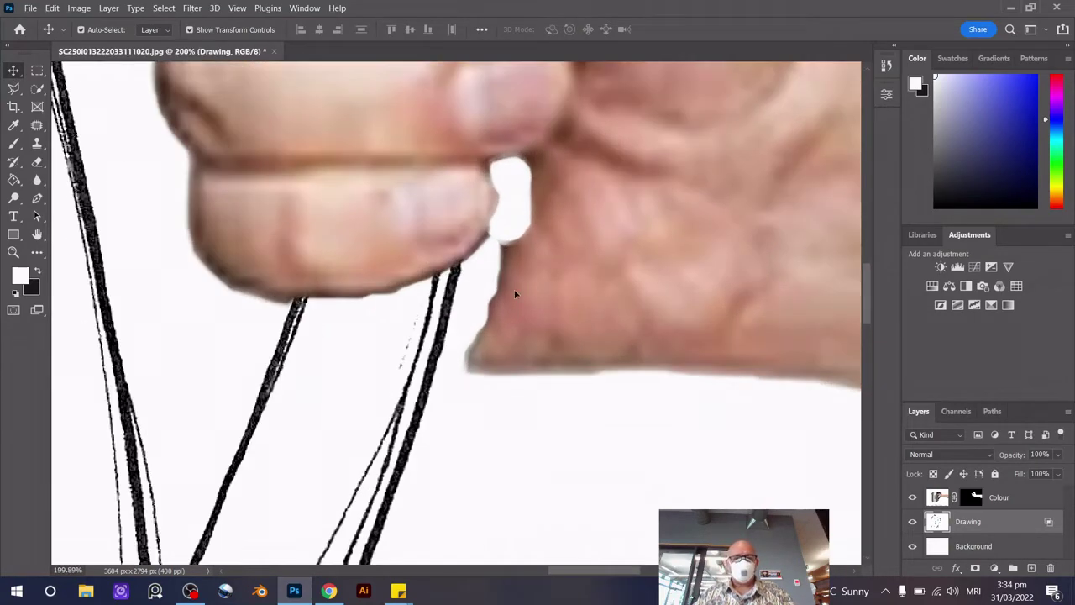
click(939, 498)
click(971, 497)
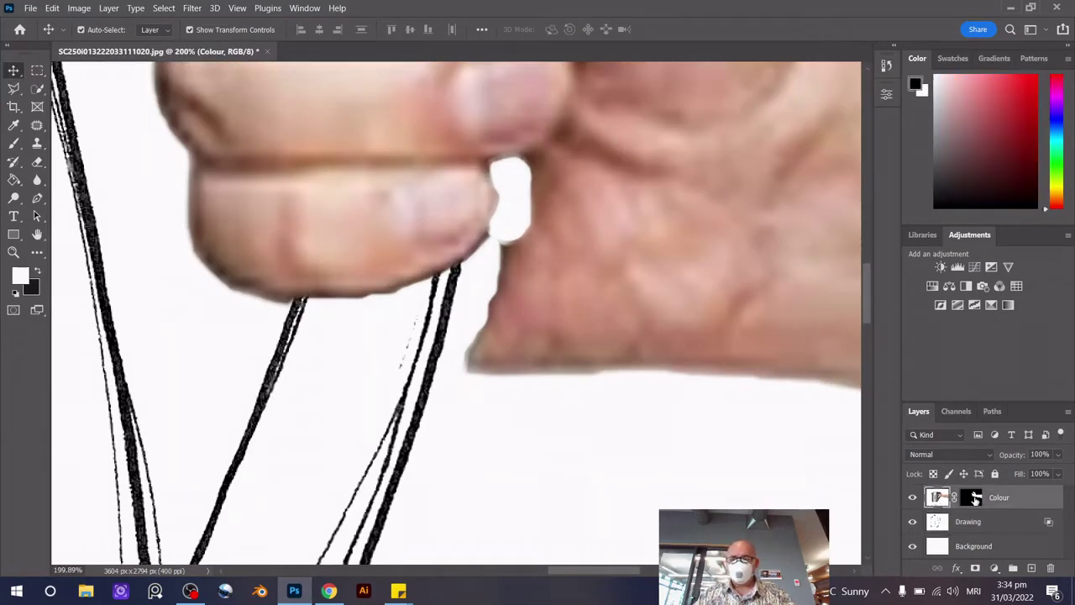
click(14, 87)
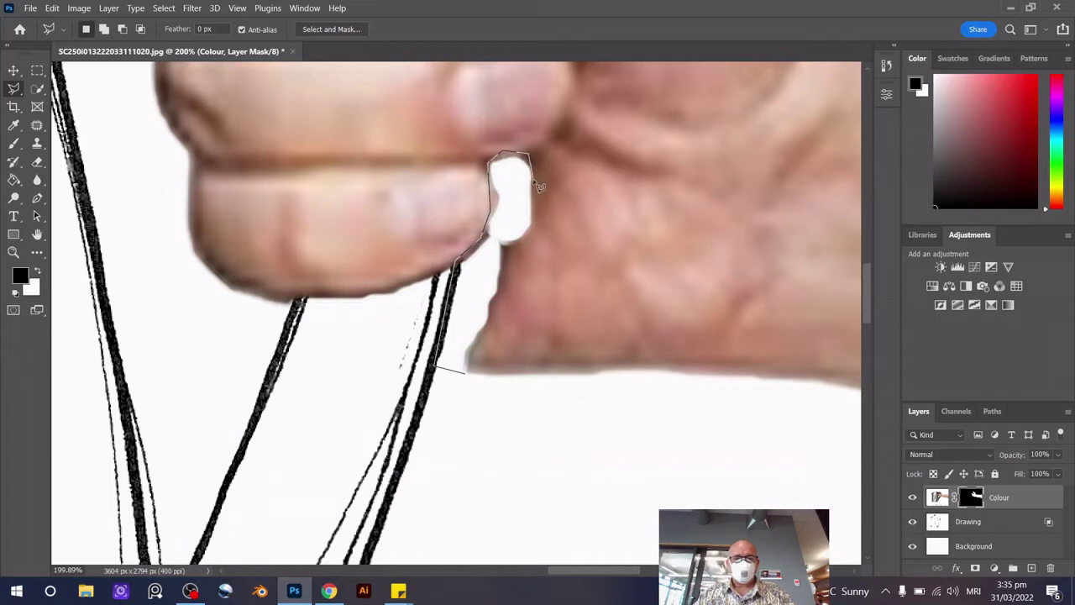
click(470, 375)
key(x)
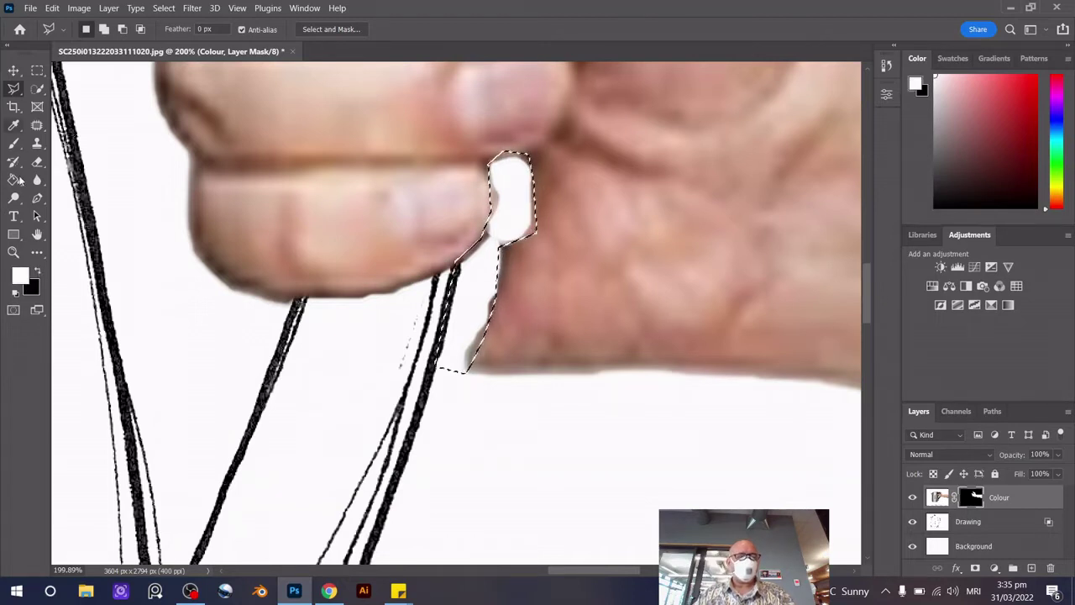
key(v)
key(alt+BackSpace)
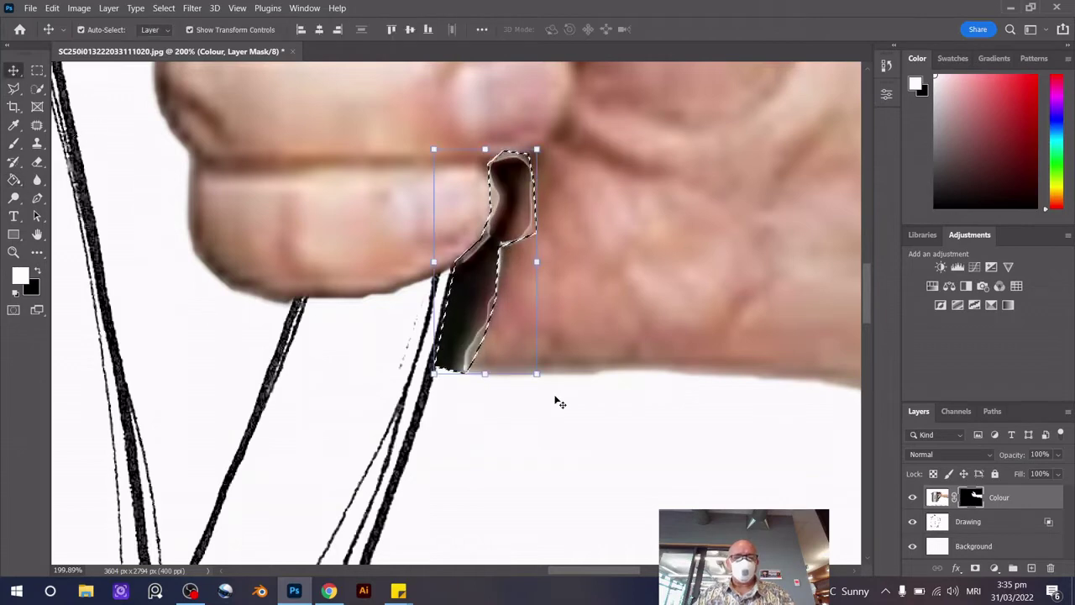
Deselect the grip area and make the Colour layer active again
click(557, 398)
scroll(557, 398, down, 2)
scroll(556, 386, down, 2)
scroll(556, 387, down, 1)
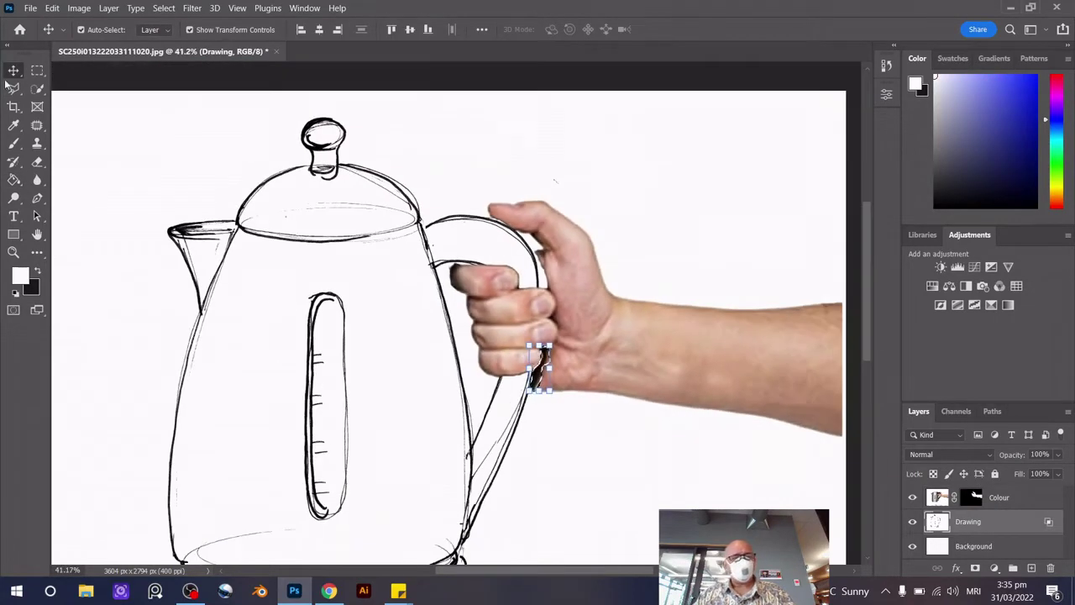
key(ctrl+d)
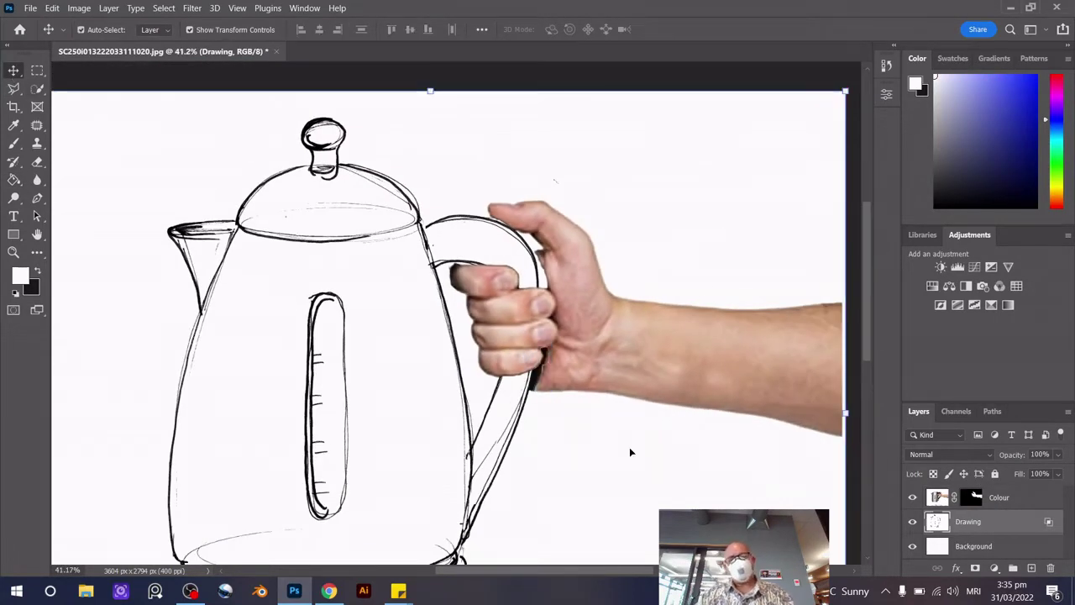
scroll(570, 415, up, 3)
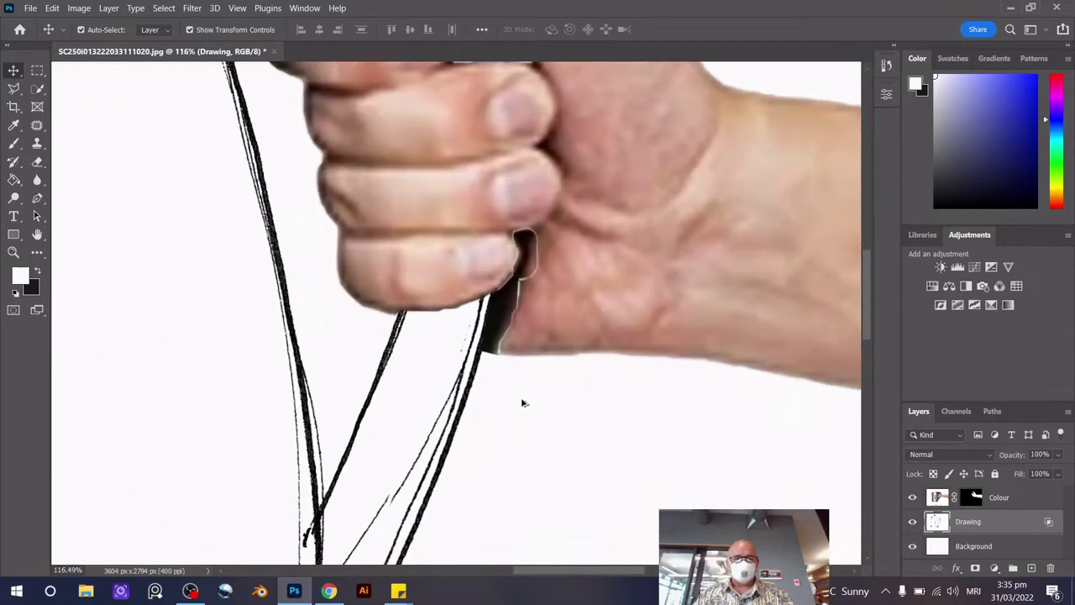
scroll(521, 403, up, 1)
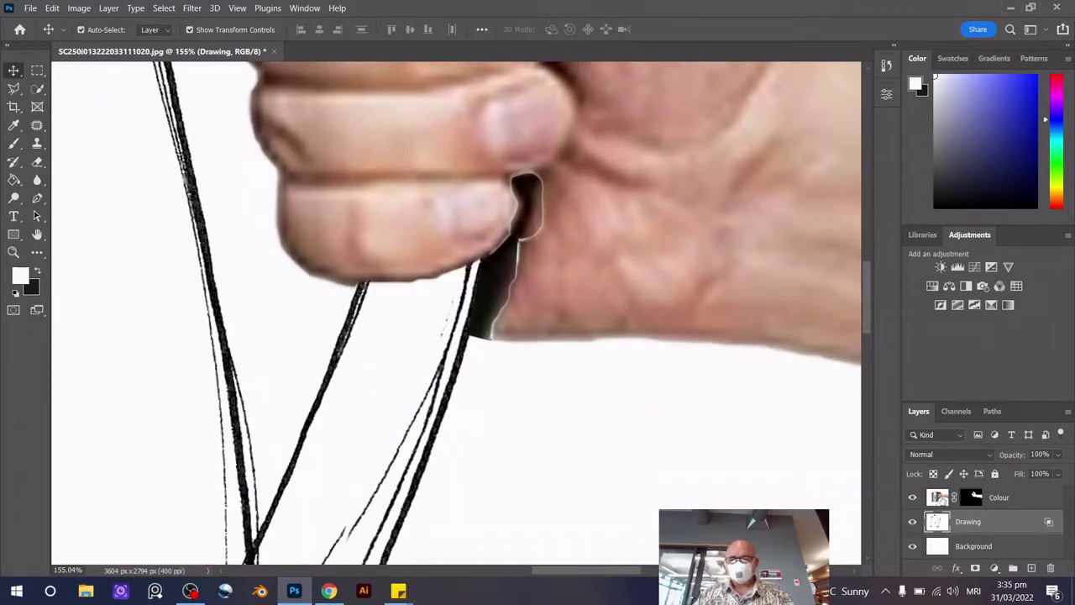
click(972, 494)
click(37, 143)
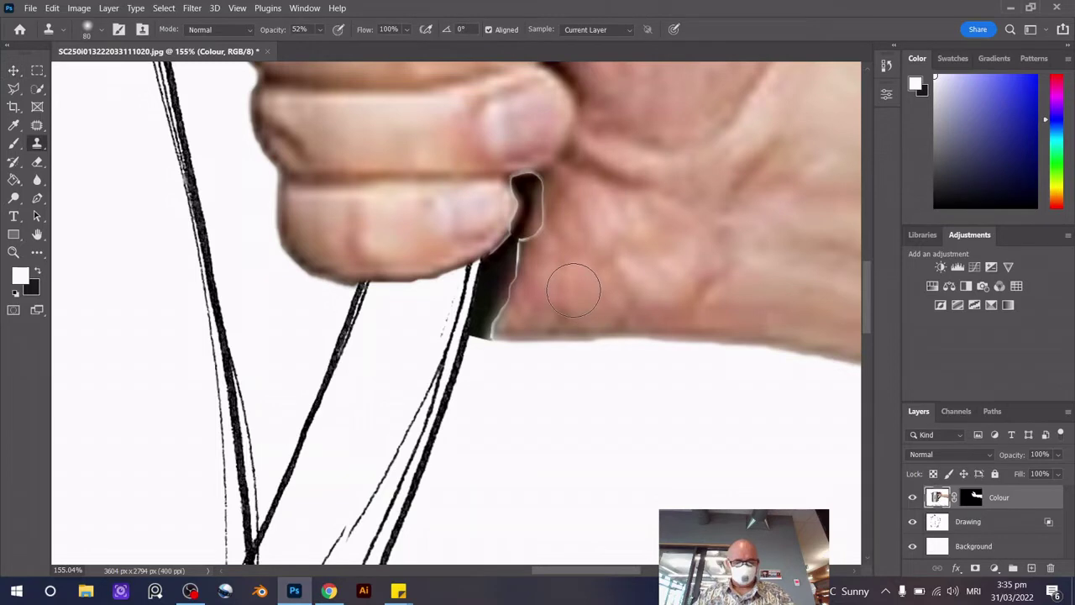
Clone palm skin over the dark strip along the finger edge
alt+click(580, 286)
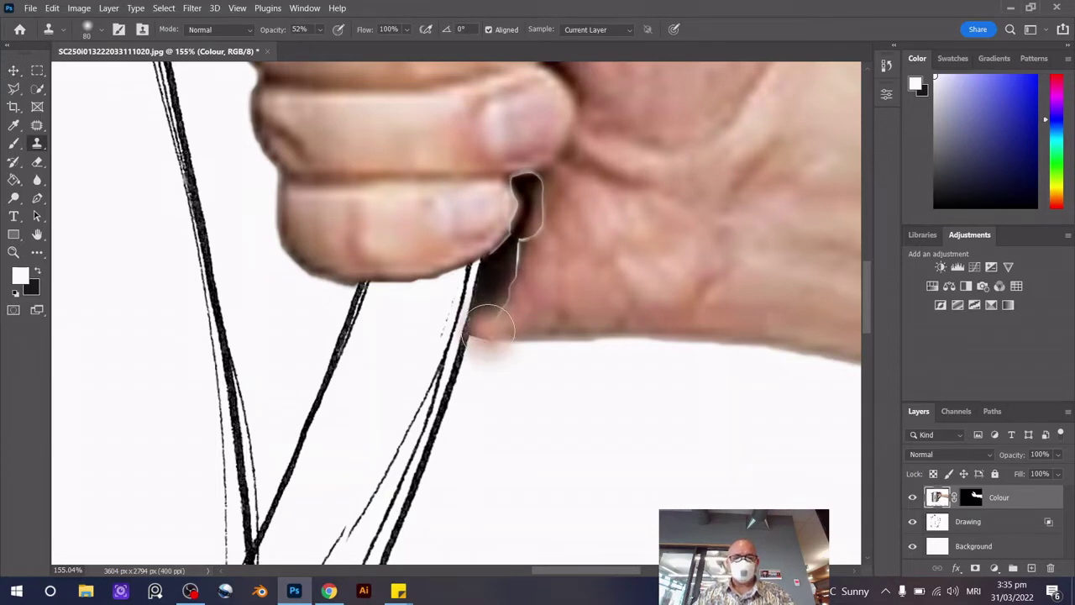
drag(491, 331, 527, 192)
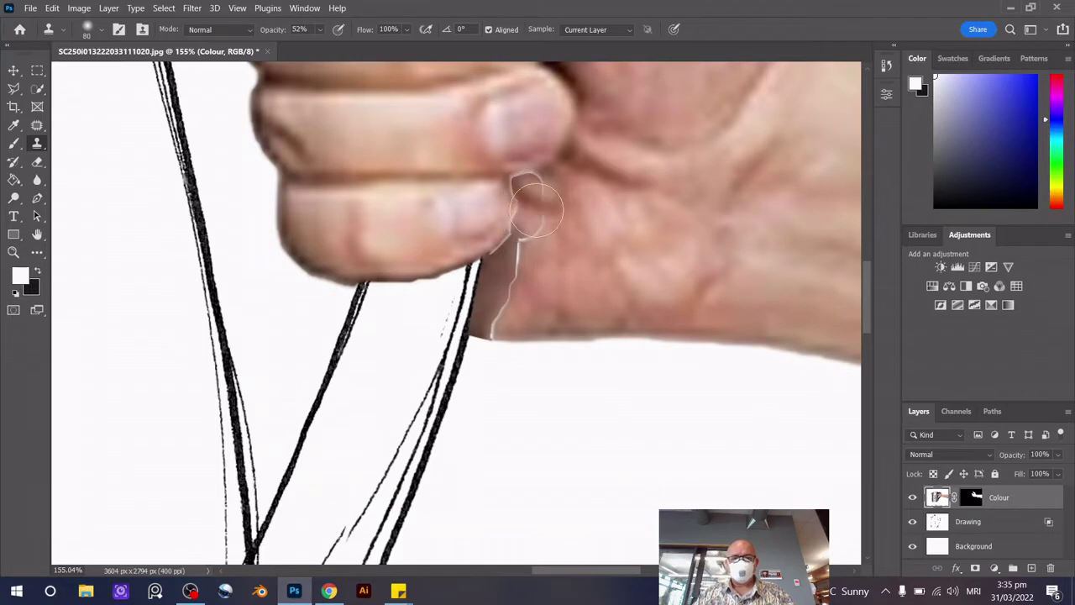
drag(525, 244, 504, 307)
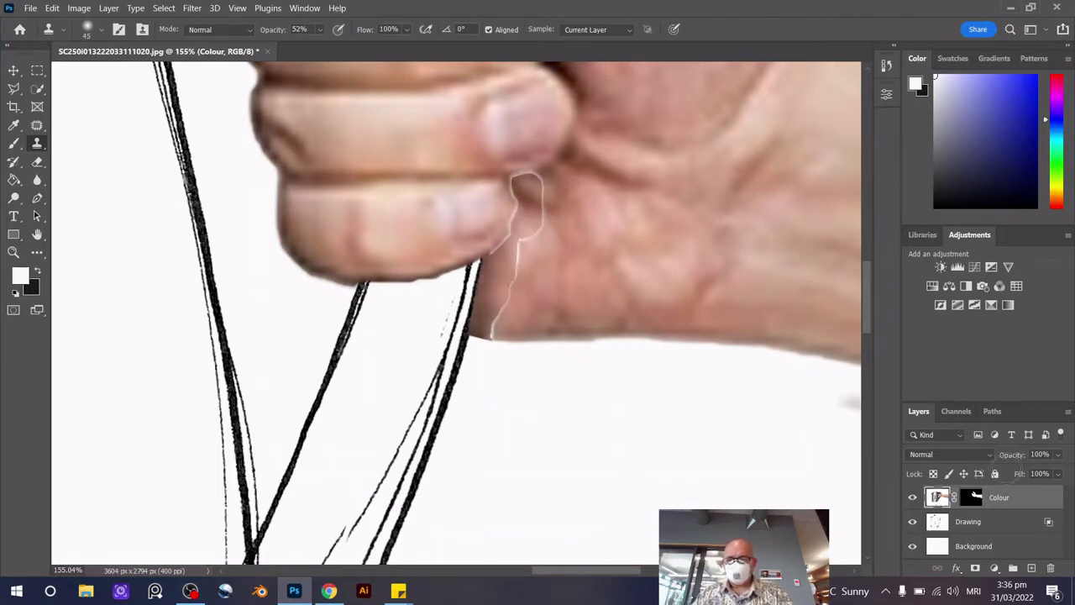
Set up a soft black 40 px brush for painting the Colour layer mask
click(977, 502)
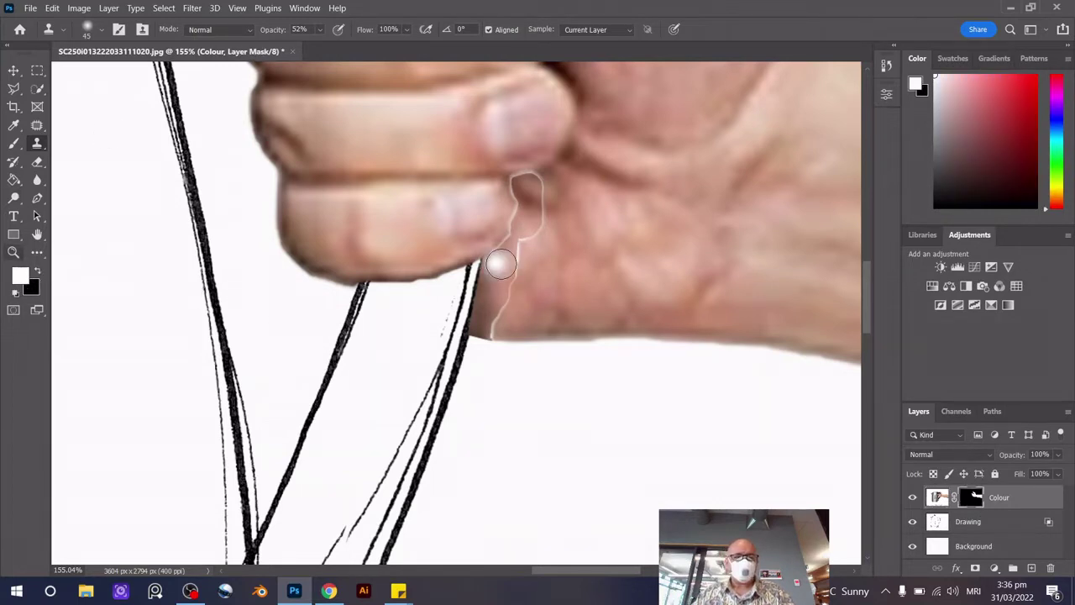
click(13, 142)
key(bracketleft)
key(bracketleft)
key(bracketleft)
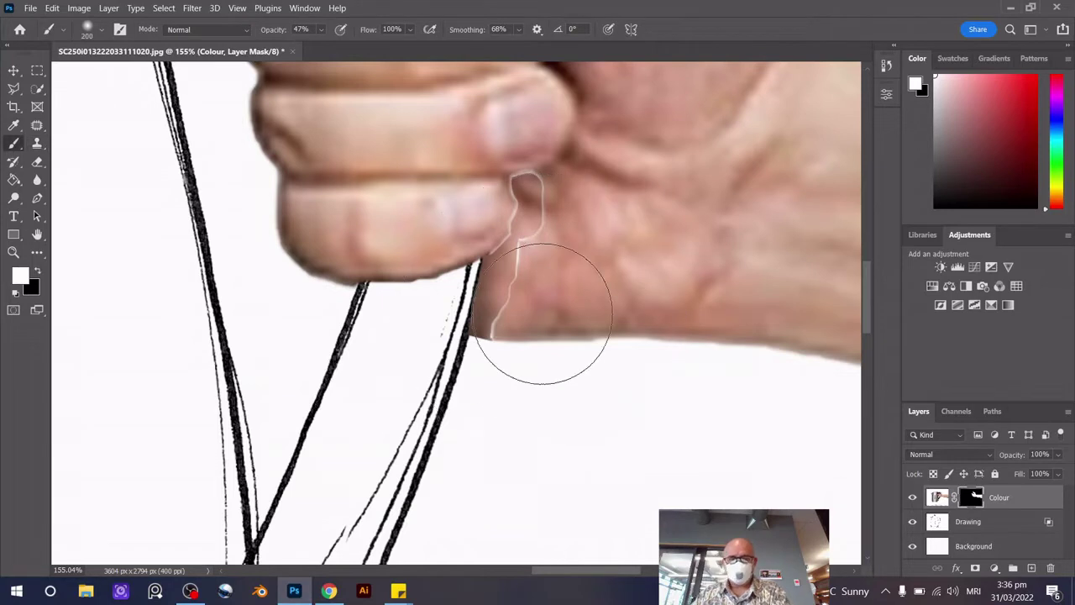
key(bracketleft)
key(bracketleft)
key(bracketleft)
key(bracketleft)
key(bracketleft)
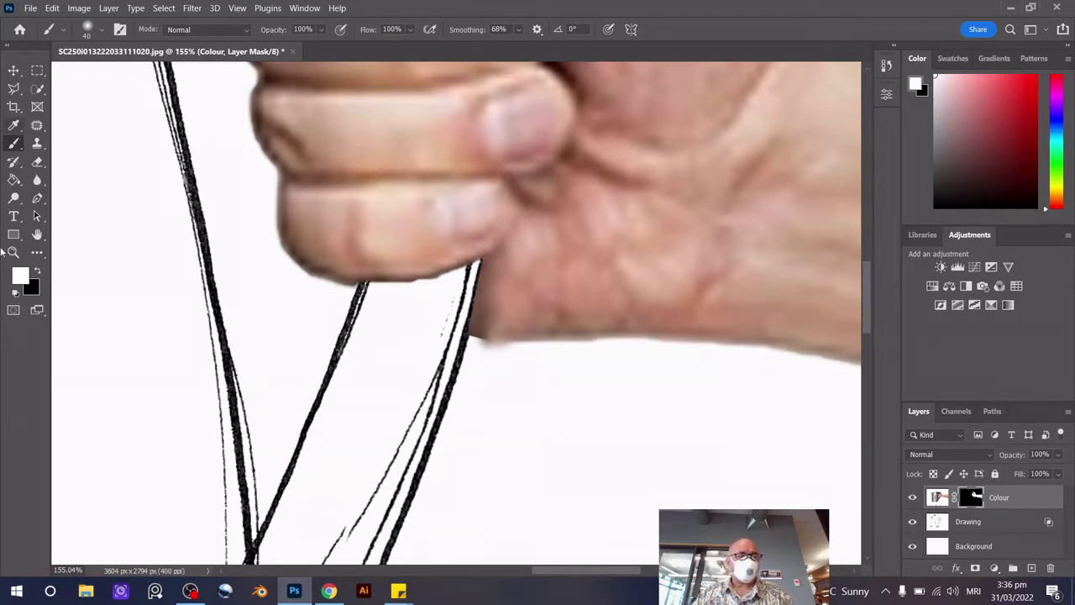
click(37, 272)
click(97, 33)
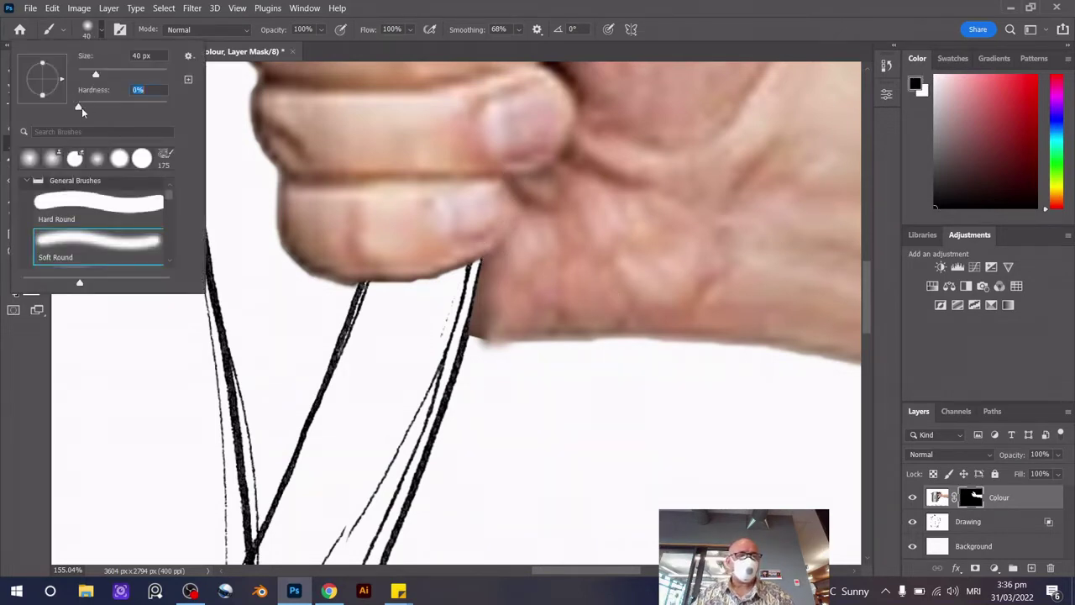
click(478, 361)
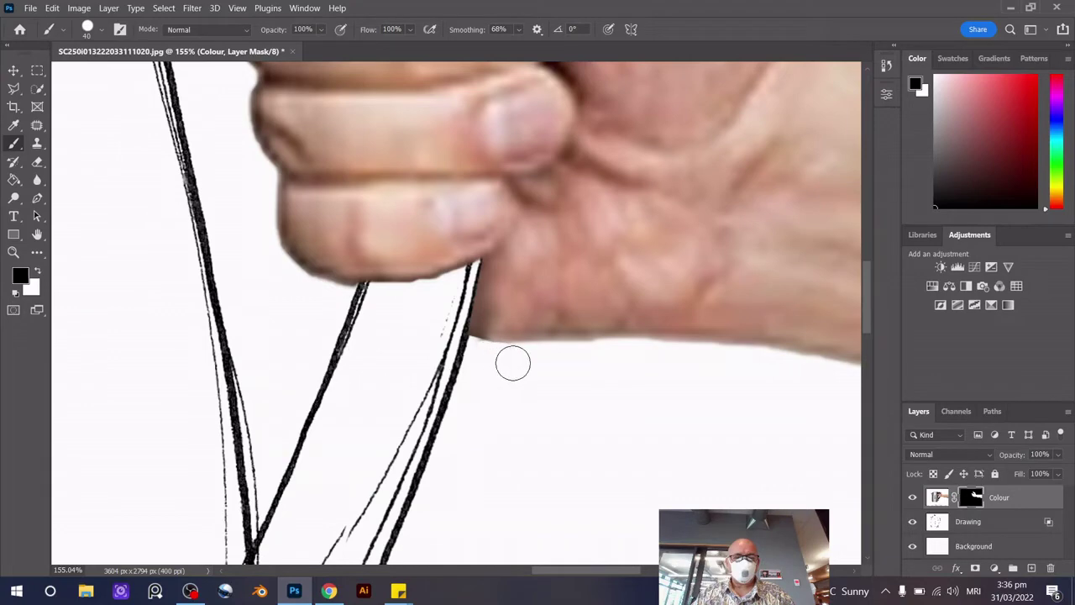
click(12, 71)
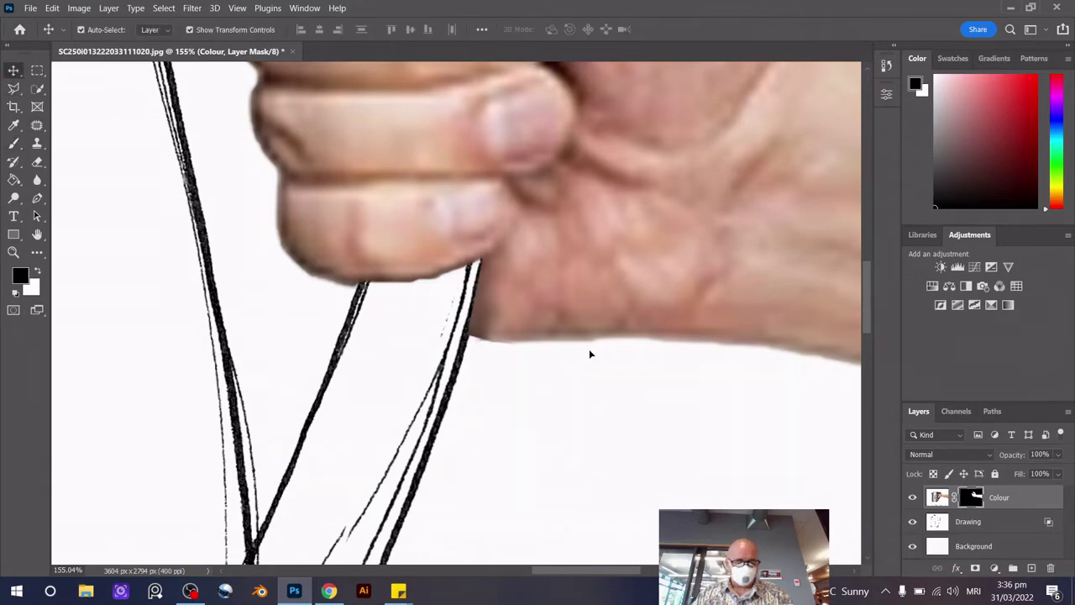
scroll(589, 353, down, 3)
scroll(589, 353, down, 1)
scroll(584, 361, up, 1)
Select the area beside the thumb and paint it white on the mask
scroll(571, 273, up, 3)
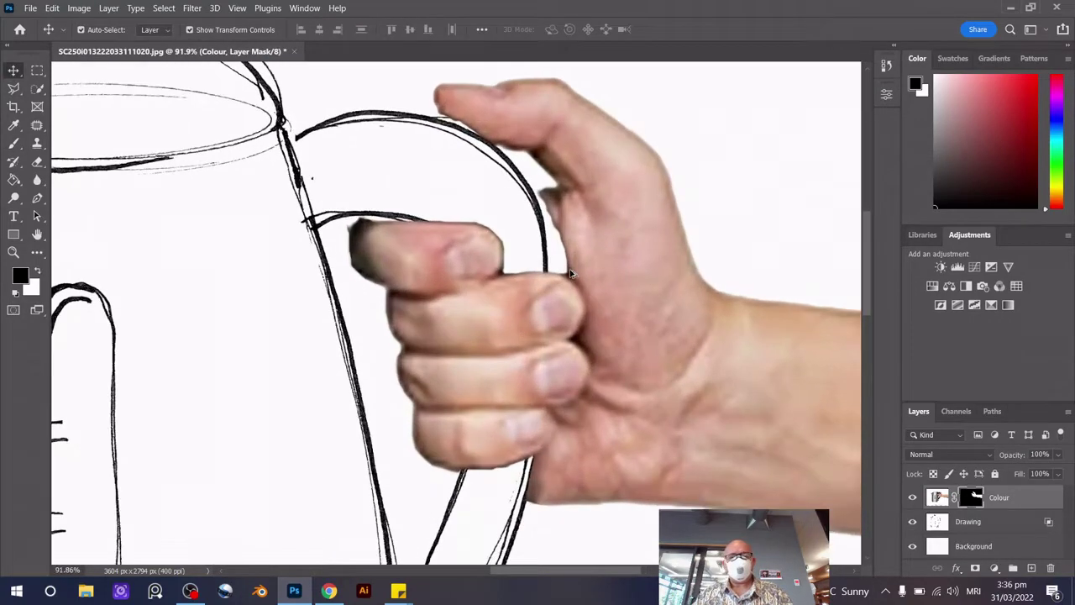
scroll(571, 273, up, 2)
click(14, 88)
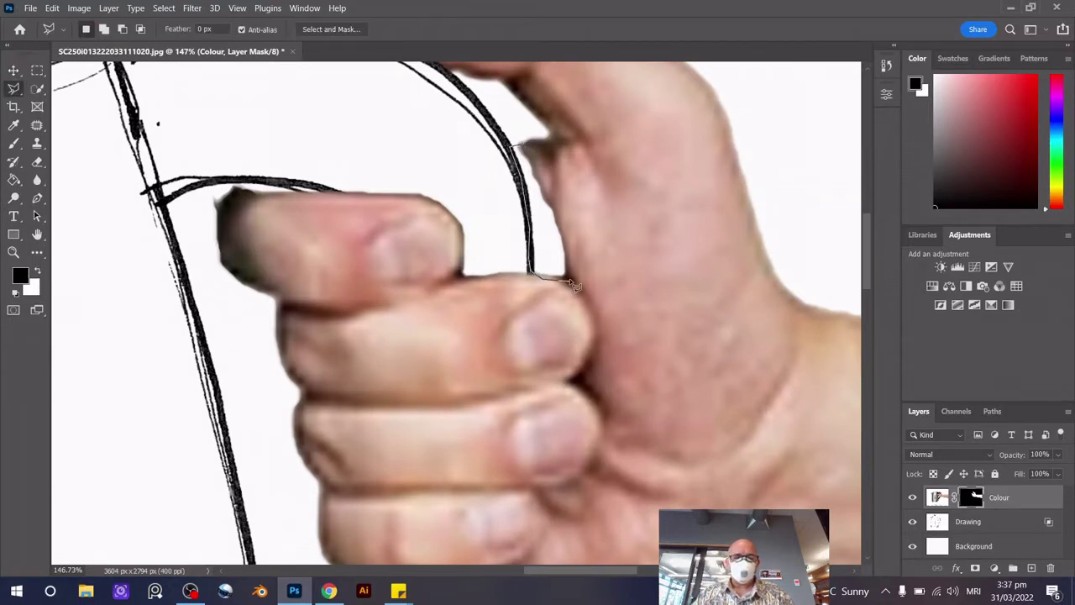
click(526, 150)
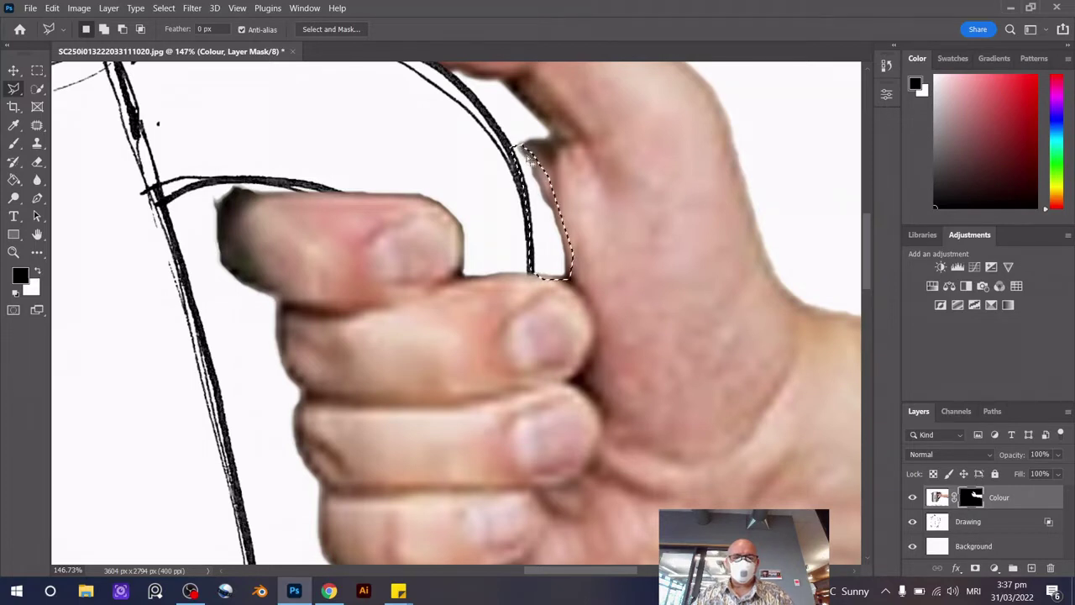
click(37, 269)
click(13, 144)
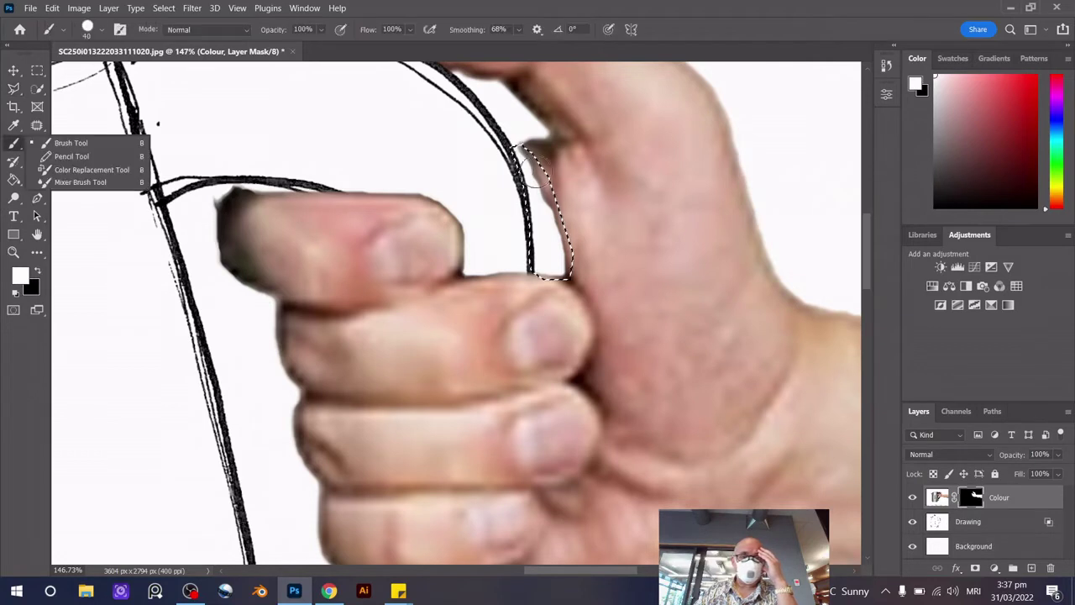
click(76, 139)
drag(535, 187, 515, 167)
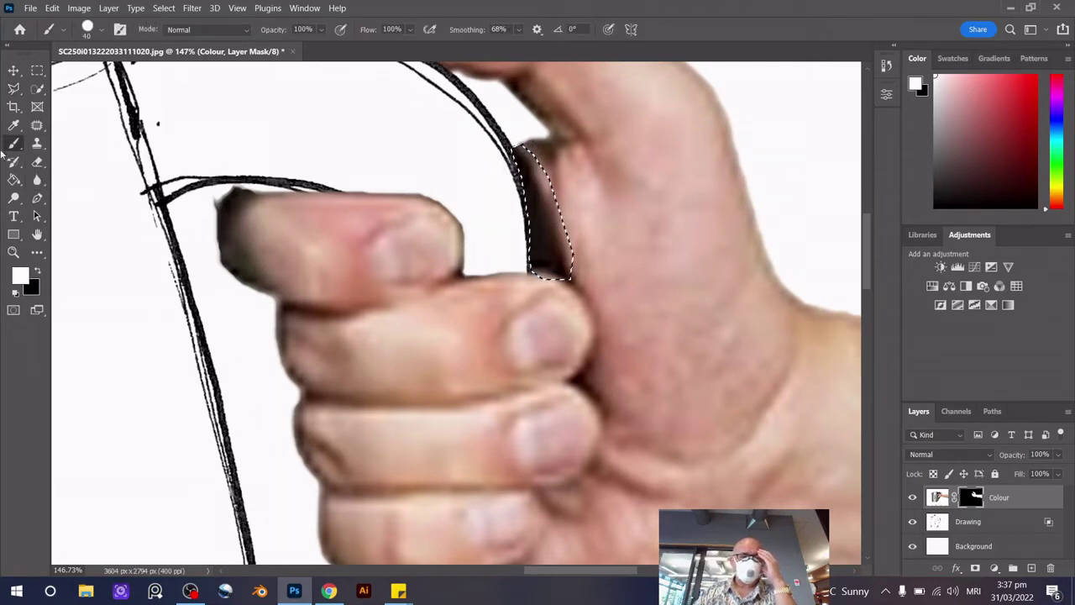
Clone skin tone over the dark area by the thumb, deselect, and fit the image on screen
key(s)
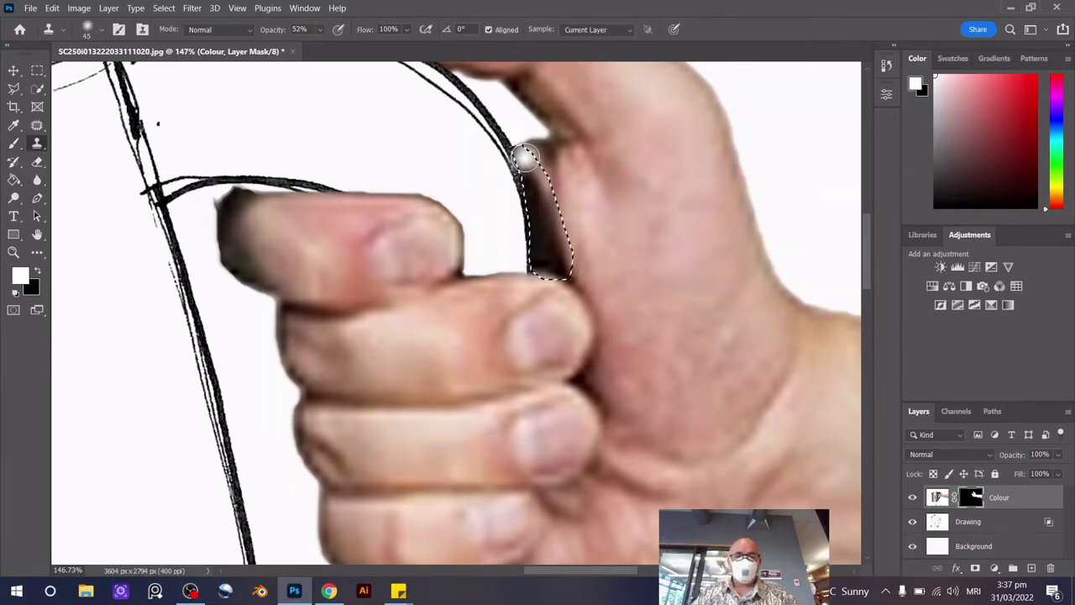
click(940, 499)
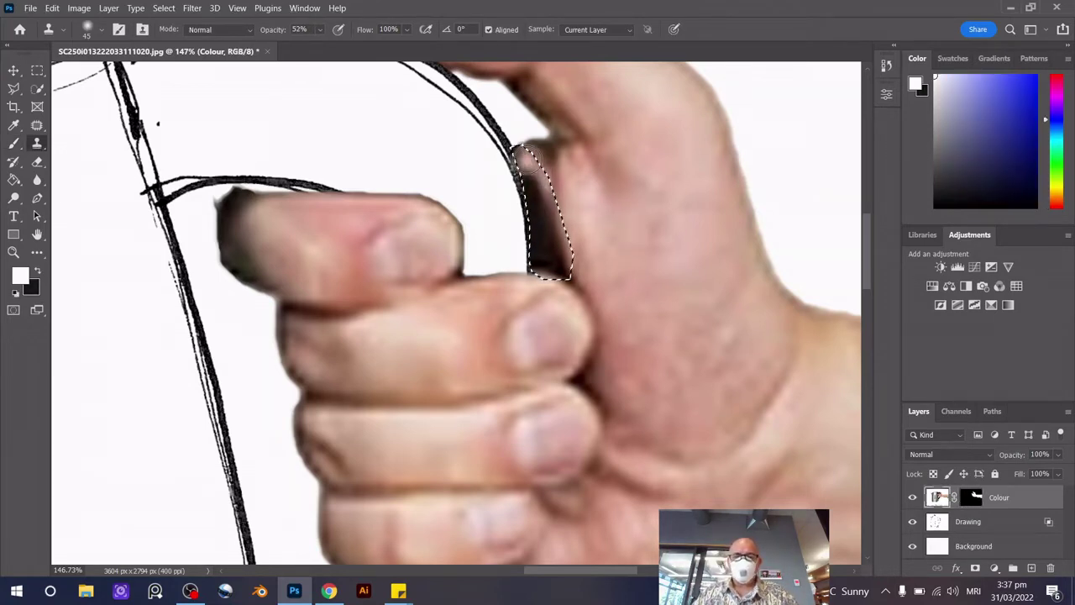
drag(538, 205, 557, 228)
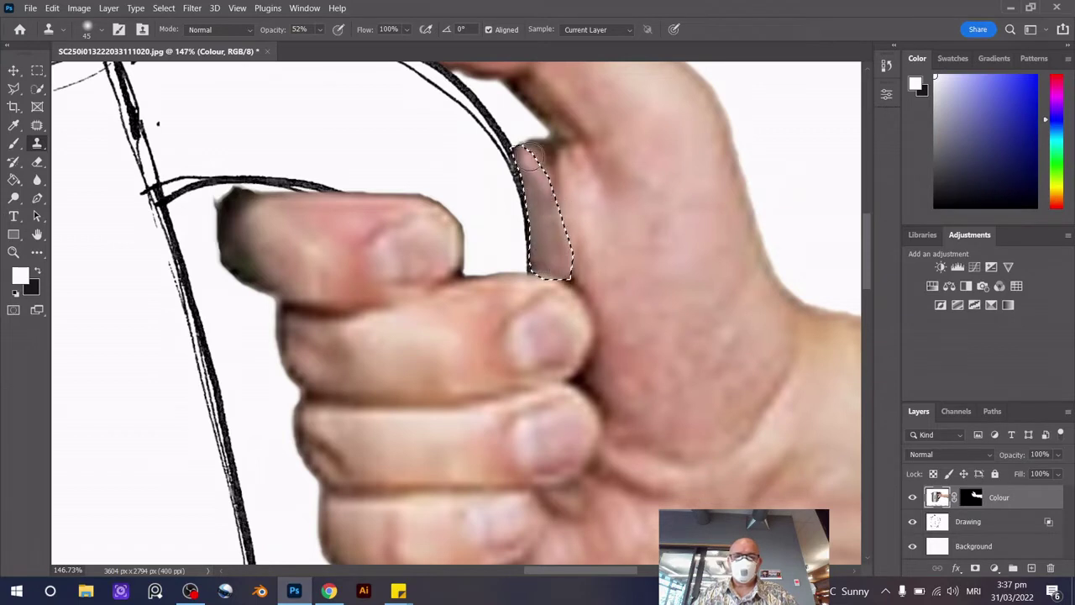
drag(524, 154, 544, 275)
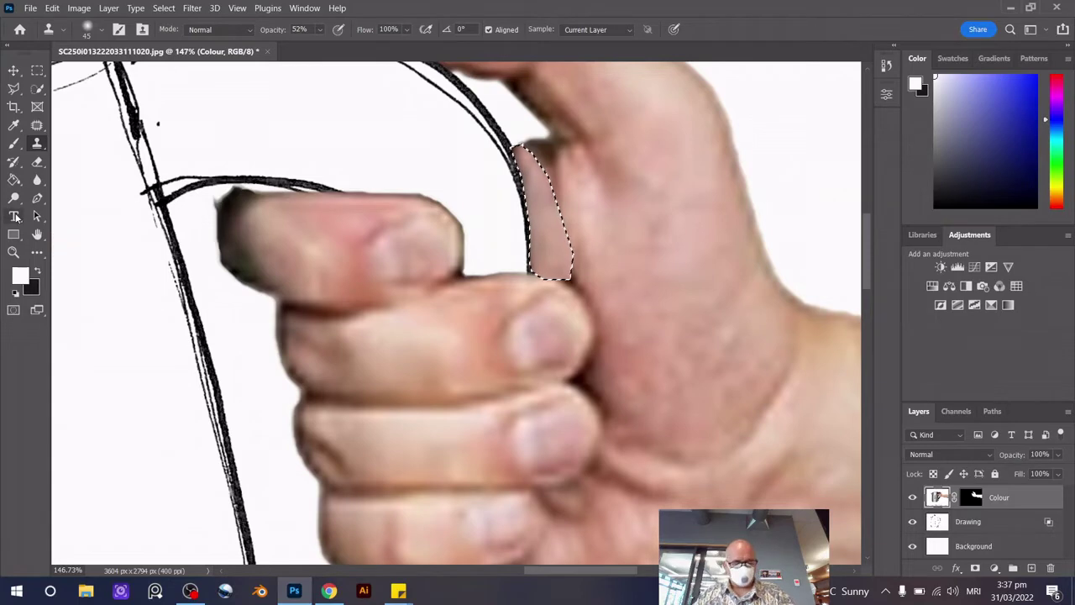
key(ctrl+d)
key(v)
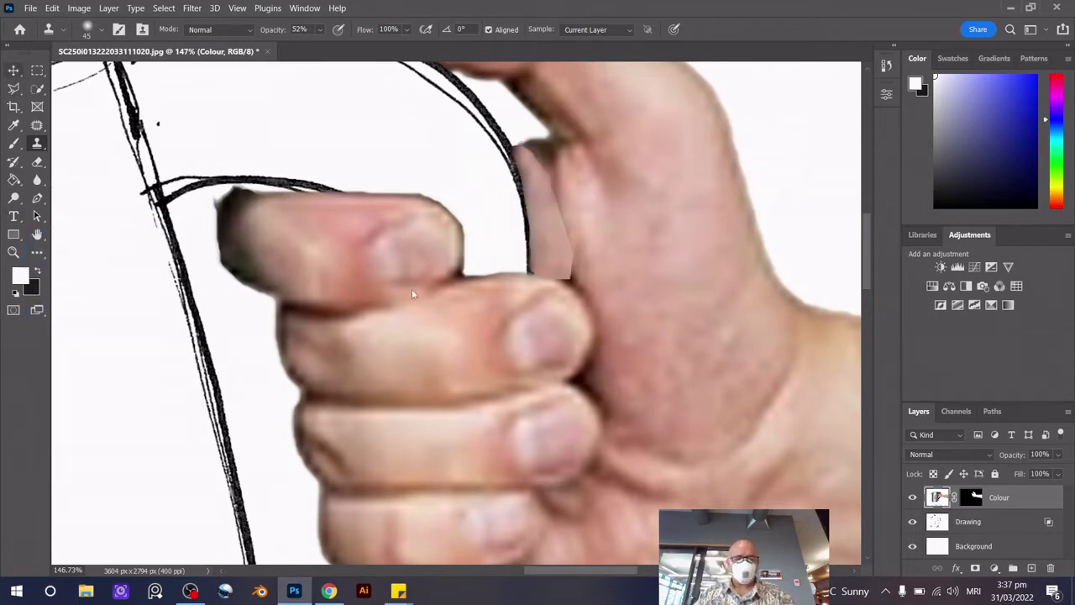
key(ctrl+0)
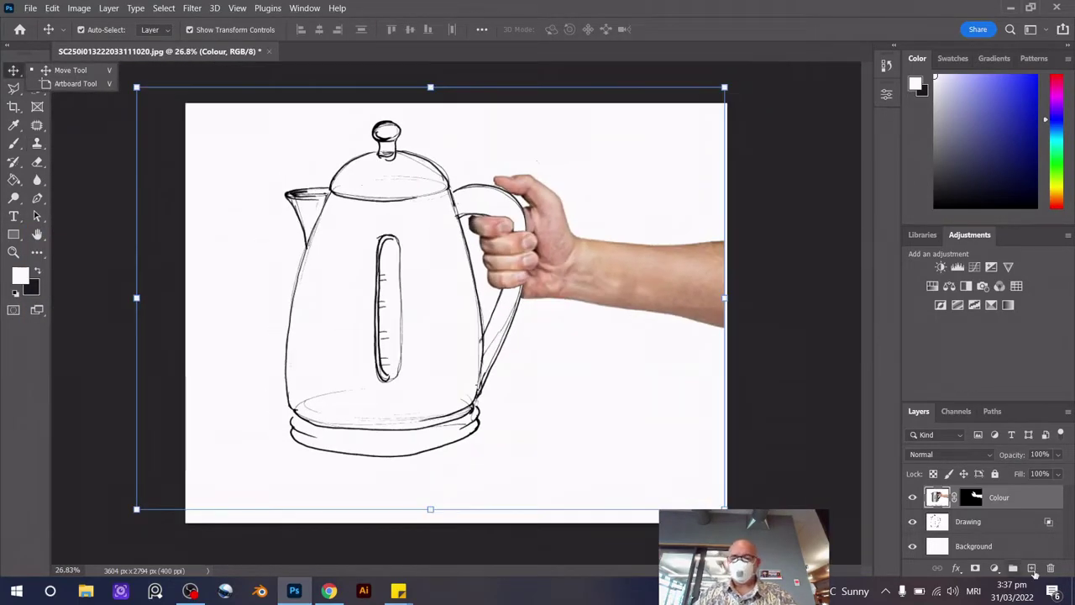
Add a layer named Colour above Drawing and begin lassoing the kettle's left outline
click(944, 524)
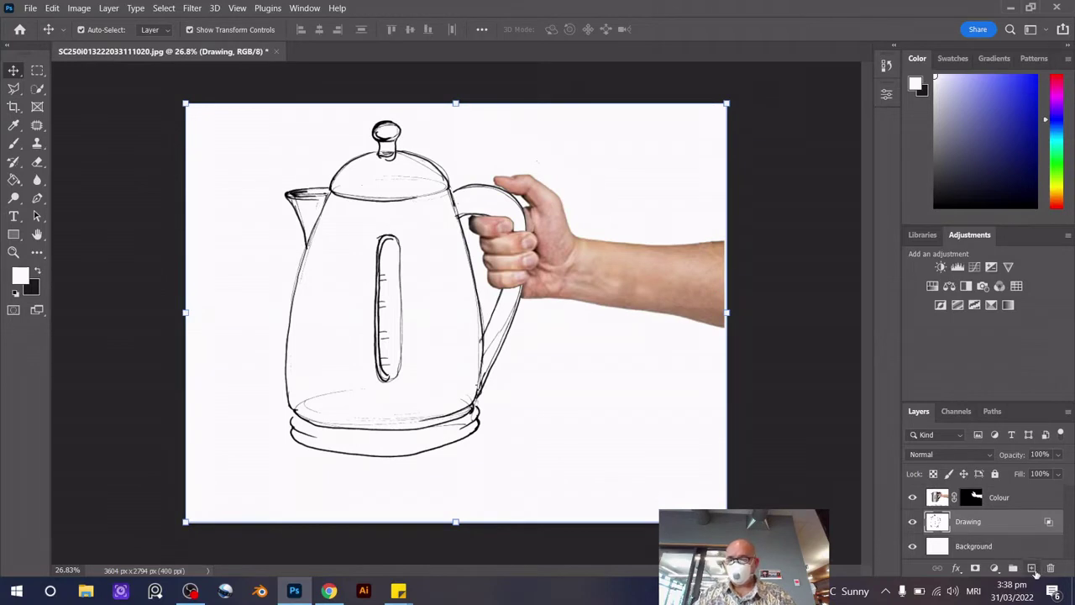
click(1032, 568)
text(Colour)
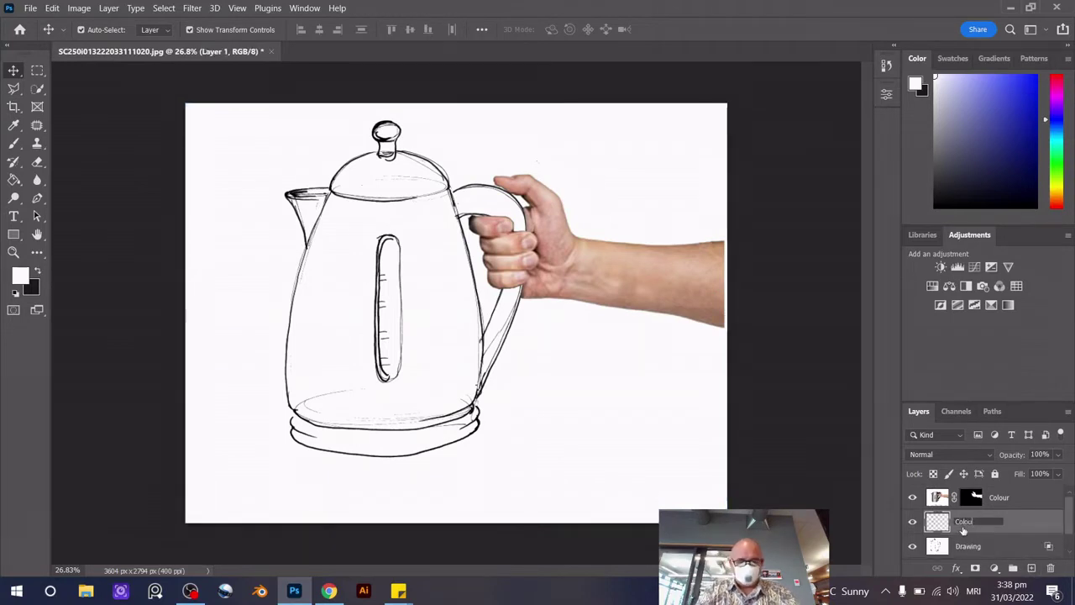
key(Return)
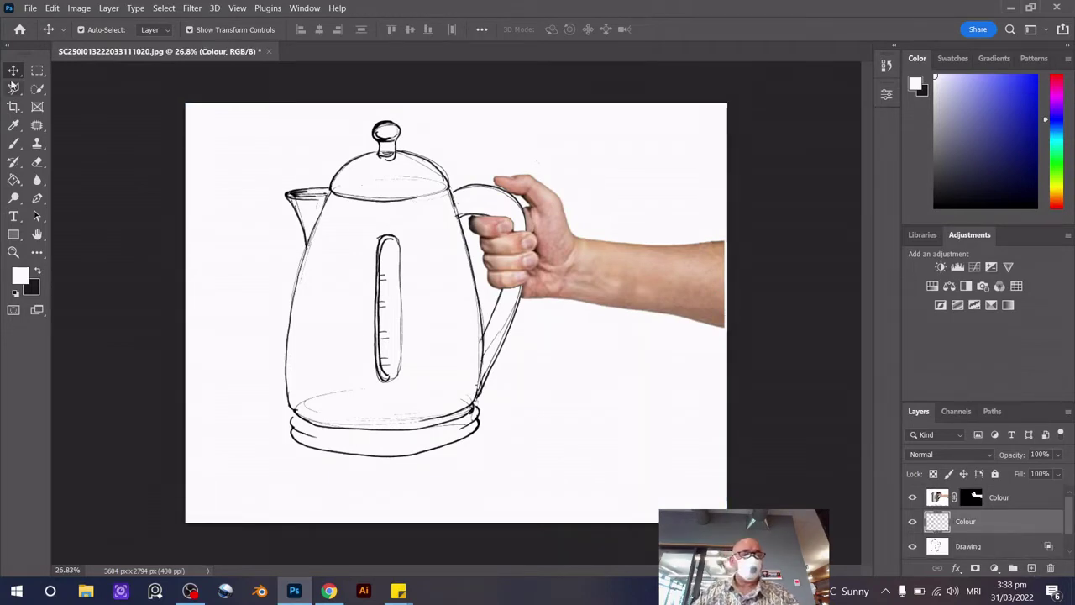
click(13, 88)
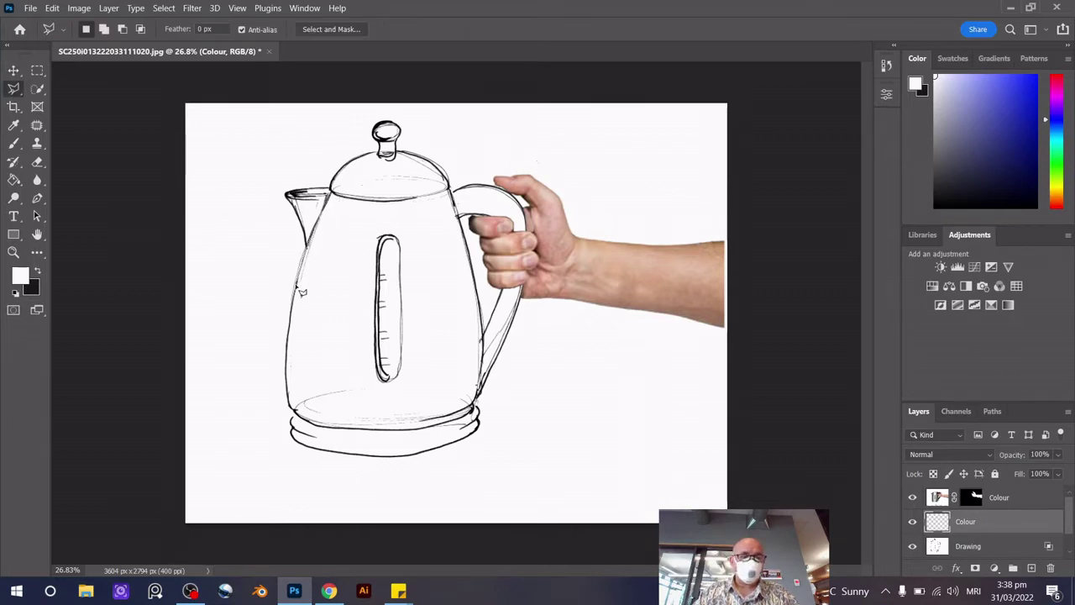
drag(290, 351, 282, 383)
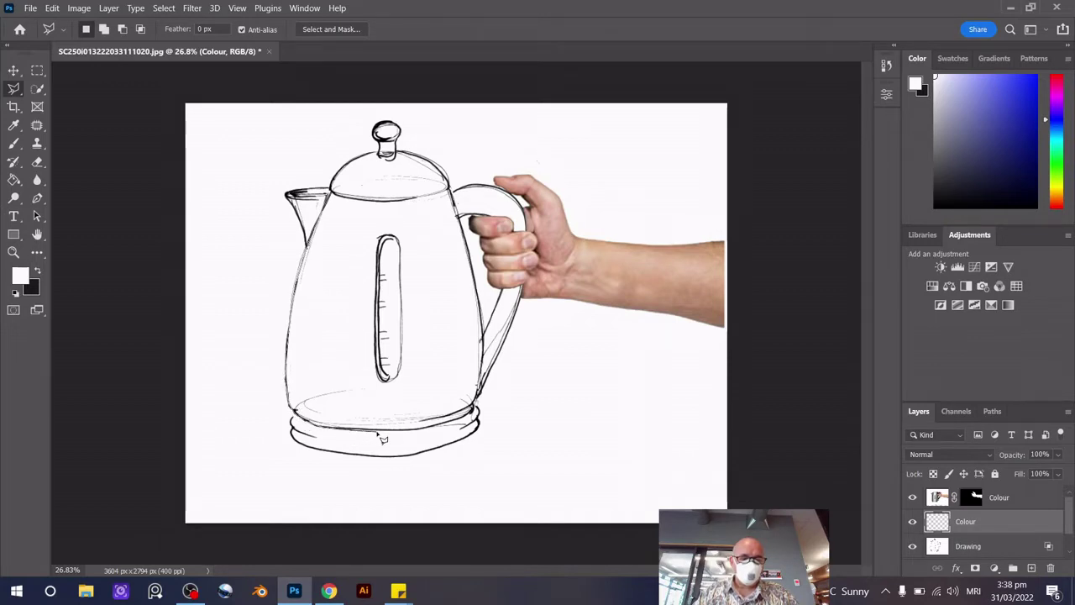
Finish lassoing the kettle body, subtract the water window, and bring up the foreground colour picker
drag(382, 438, 414, 437)
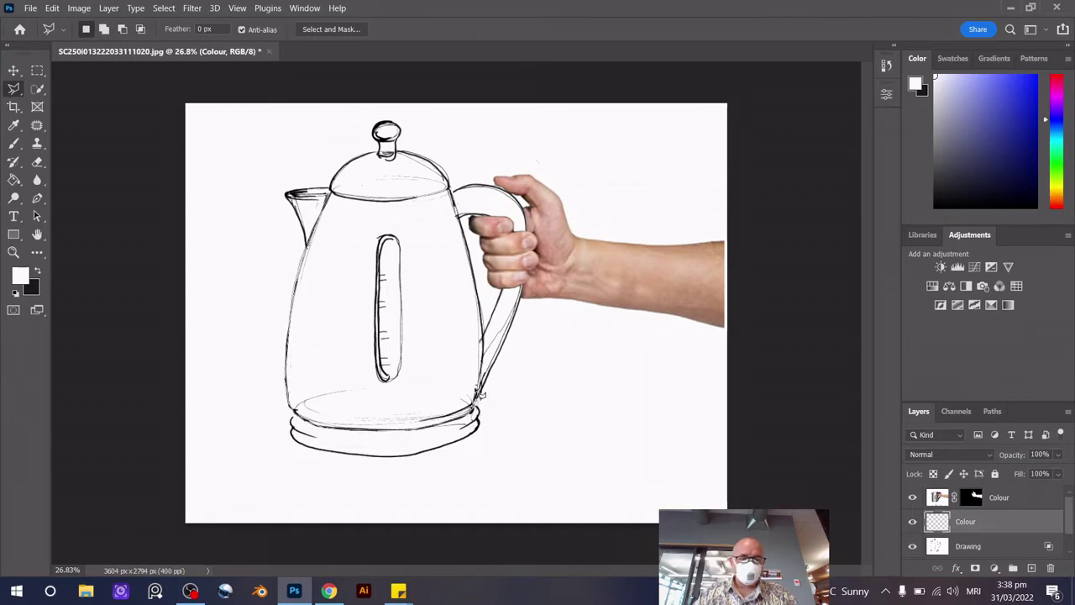
drag(488, 369, 485, 355)
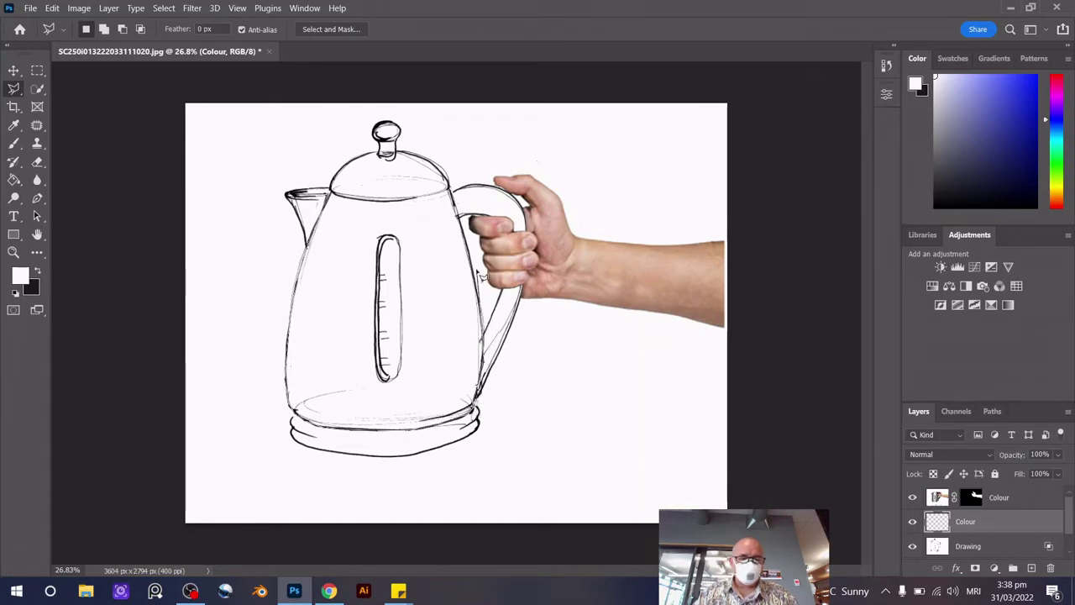
drag(480, 275, 477, 279)
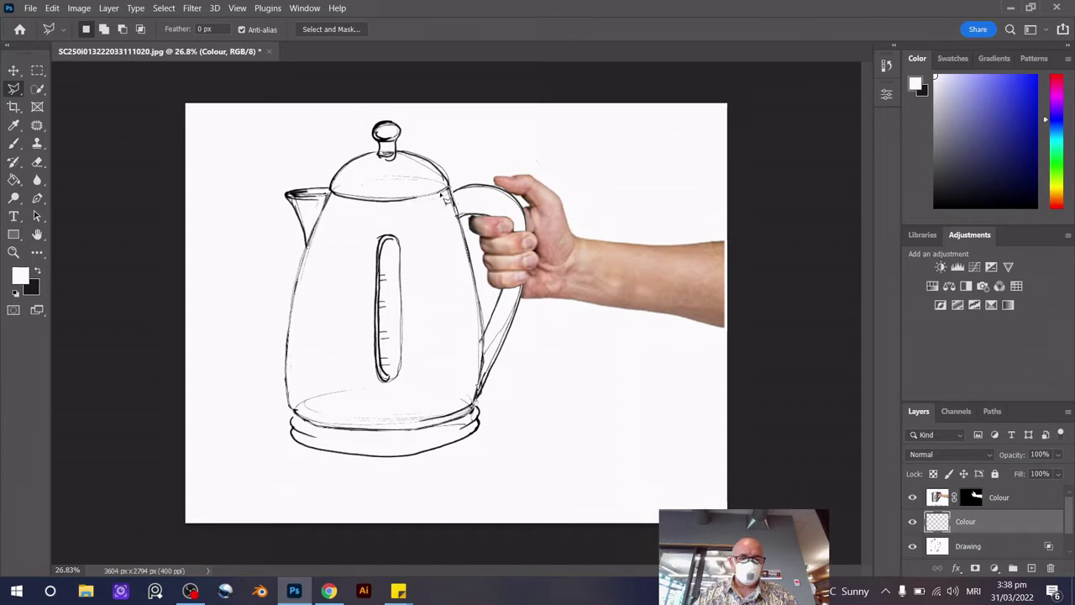
drag(458, 218, 440, 202)
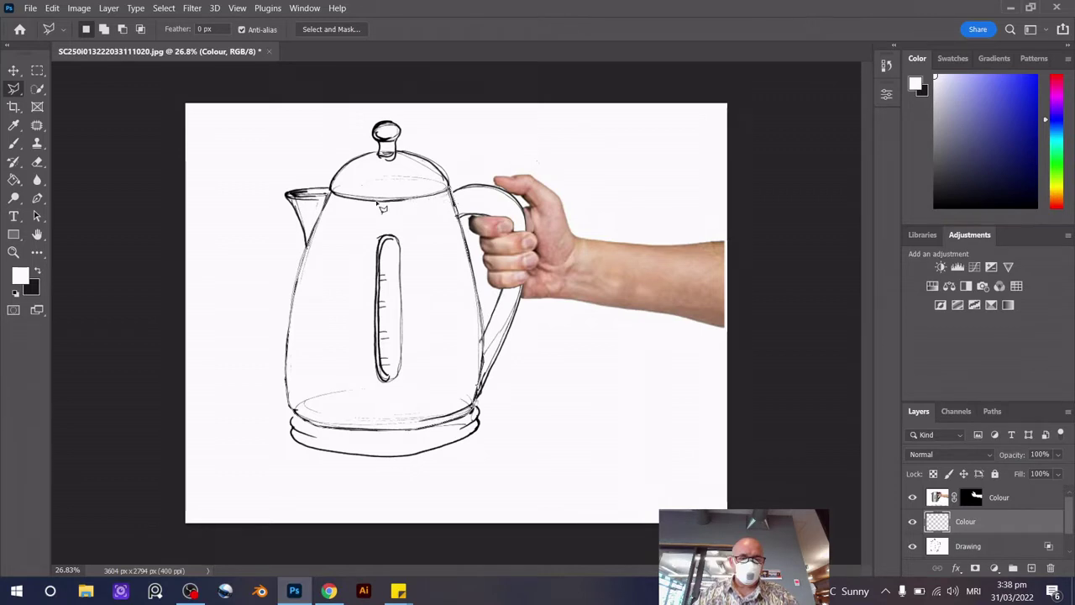
drag(334, 197, 290, 195)
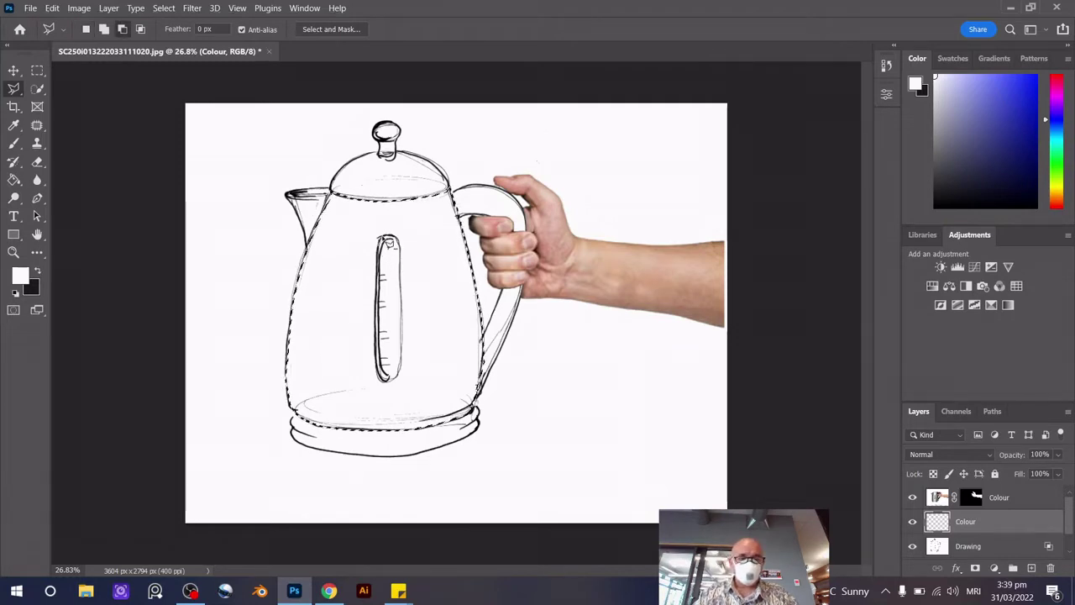
mouse_move(406, 262)
mouse_down()
mouse_move(406, 369)
mouse_move(391, 389)
mouse_move(387, 240)
mouse_up()
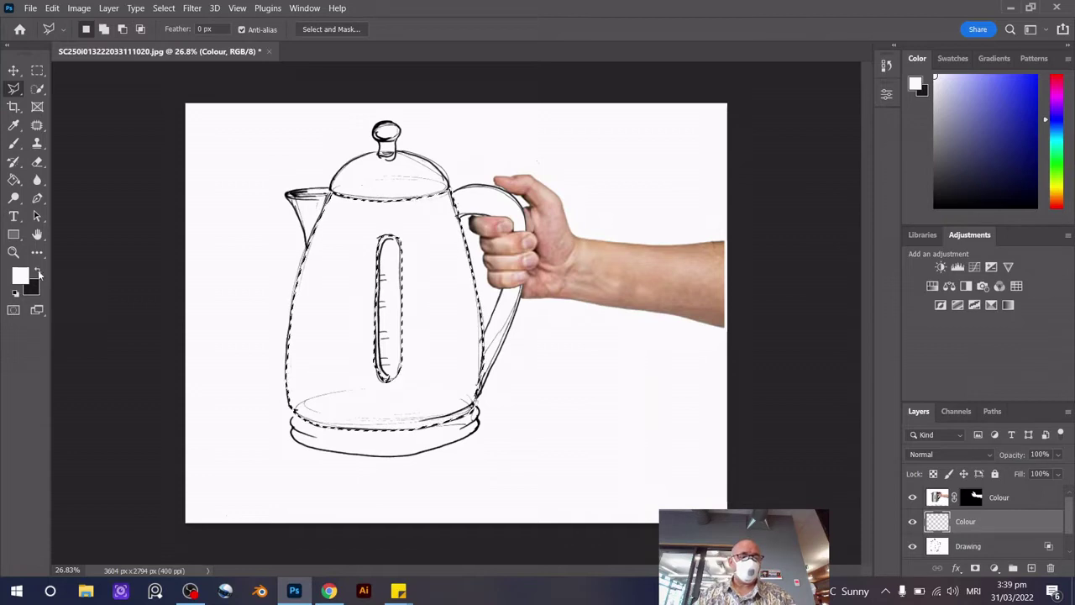
key(x)
click(20, 275)
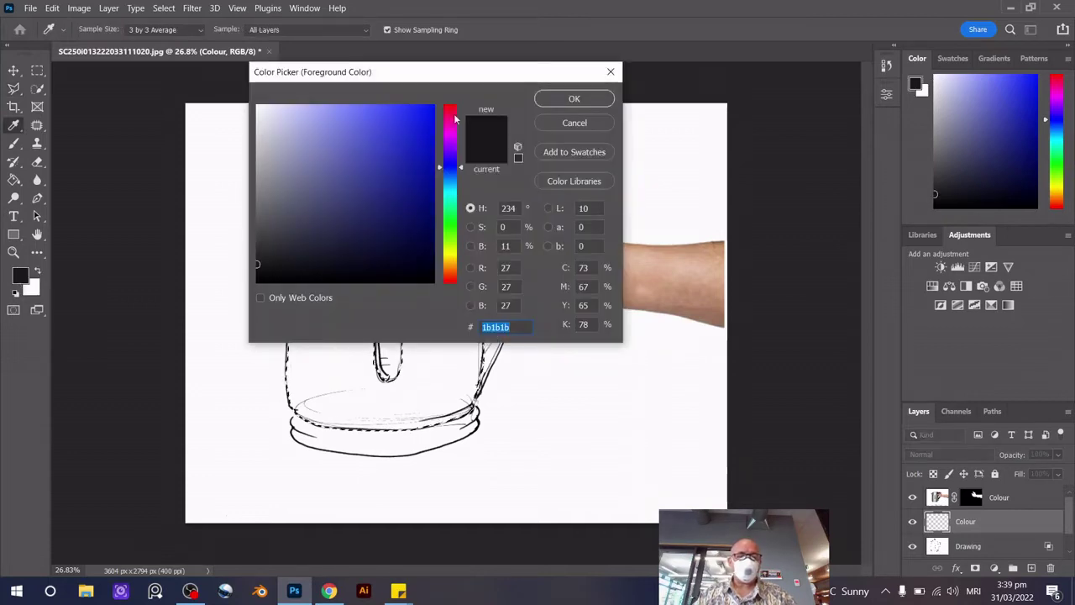
Choose blue and a soft 800 px brush, paint a first attempt, then undo it
click(385, 117)
key(Return)
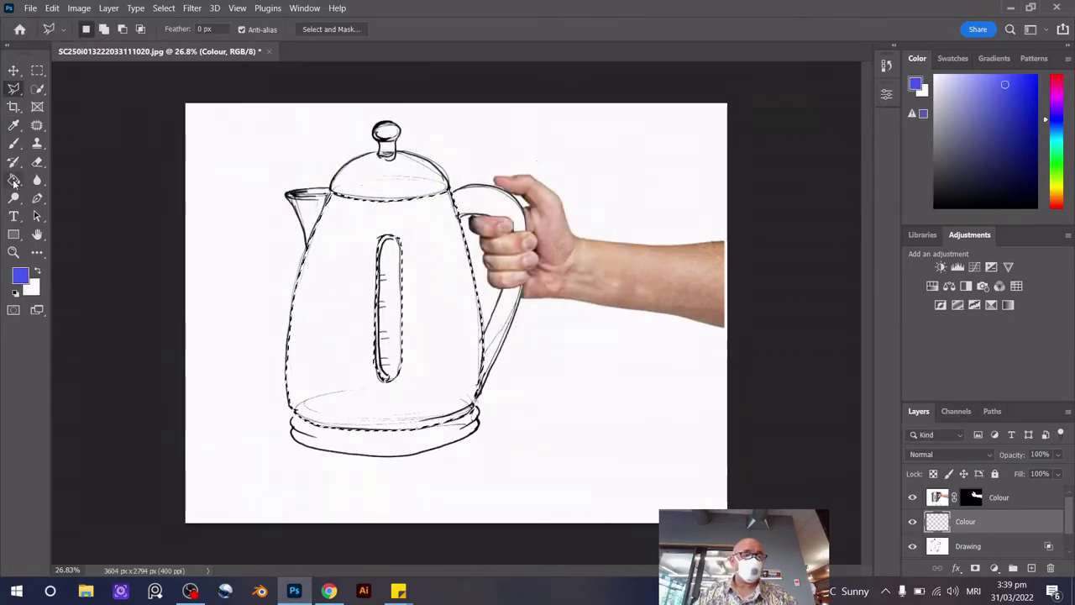
click(13, 143)
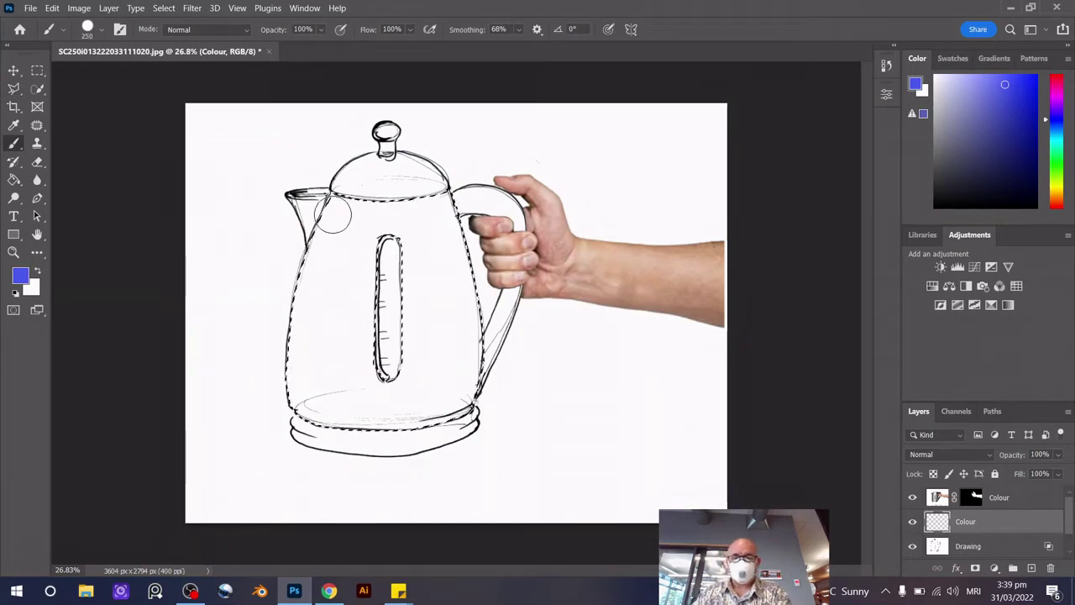
key(bracketright)
key(bracketright)
key(bracketright)
click(104, 31)
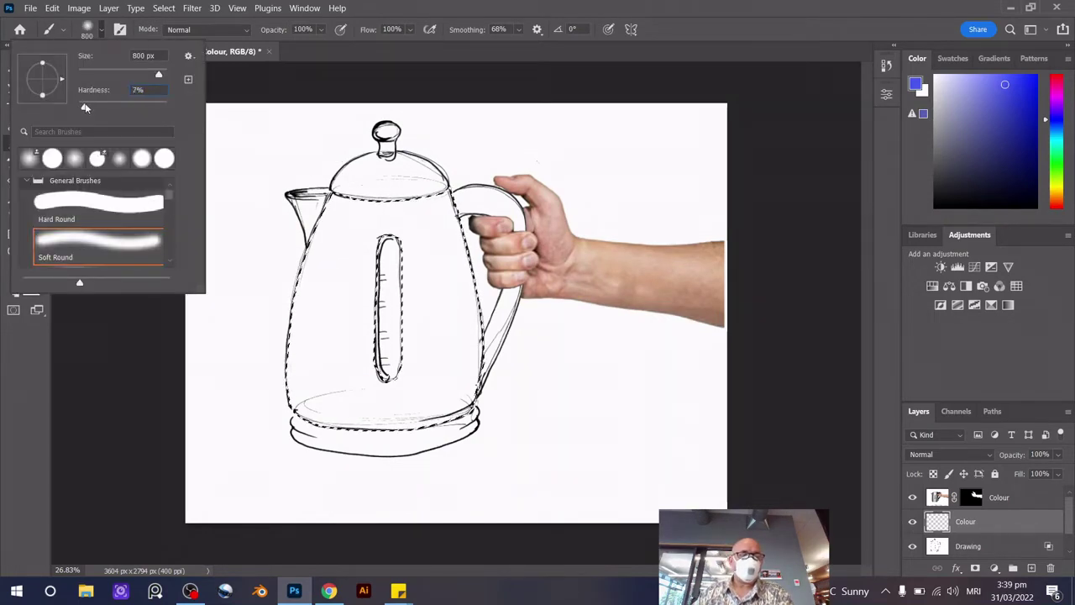
click(324, 120)
mouse_move(336, 201)
mouse_down()
mouse_move(312, 225)
mouse_move(263, 430)
mouse_move(359, 456)
mouse_move(468, 359)
mouse_move(437, 210)
mouse_move(349, 251)
mouse_move(334, 371)
mouse_up()
drag(395, 319, 444, 312)
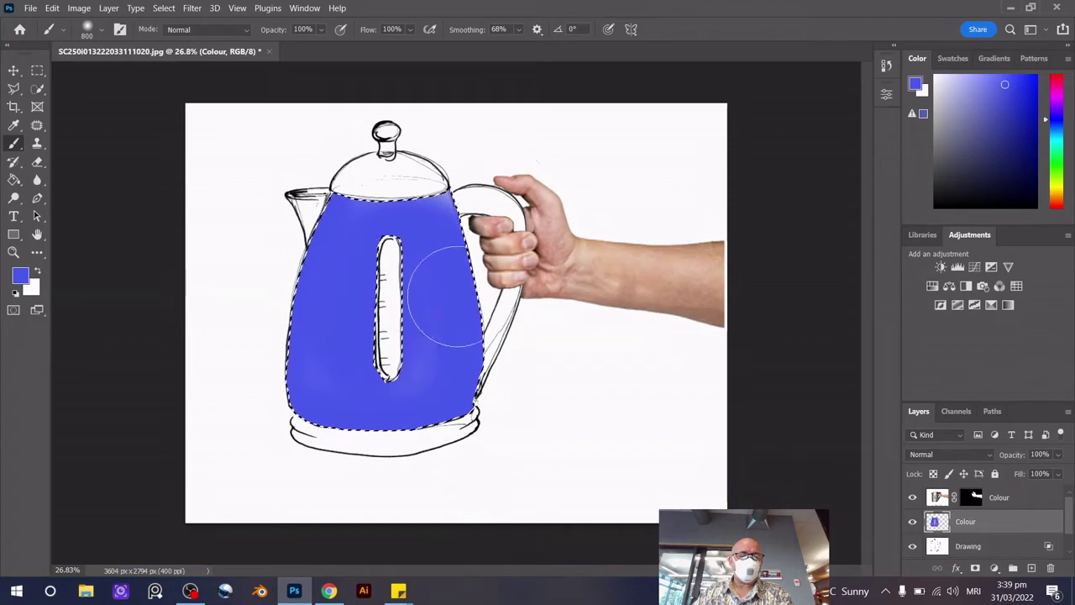
key(ctrl+z)
key(ctrl+z)
key(ctrl+z)
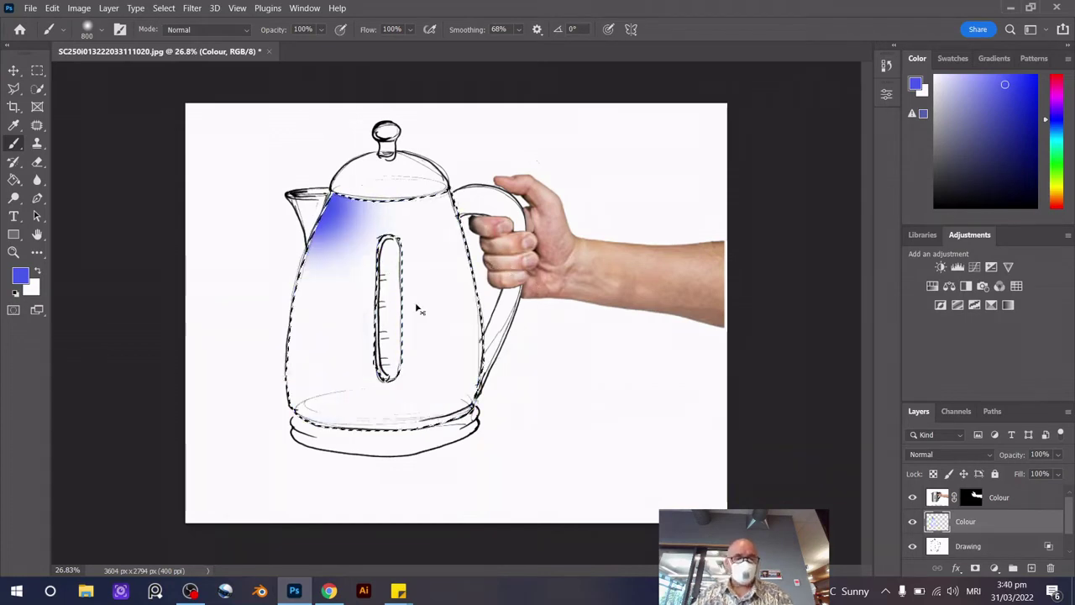
key(ctrl+z)
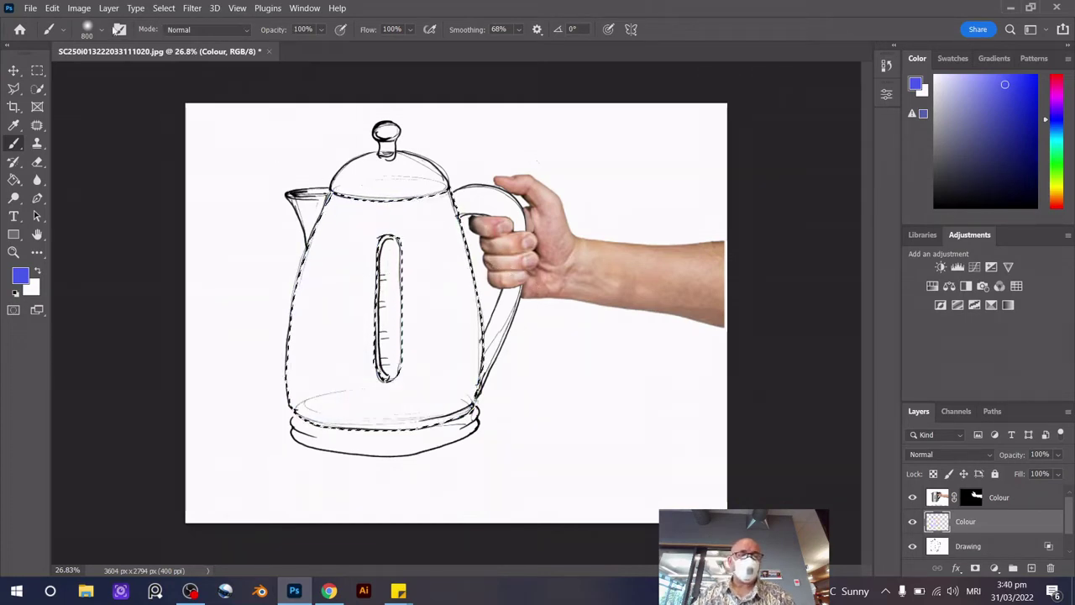
Lower brush opacity to 55% and brush translucent blue over the selected kettle body
click(102, 31)
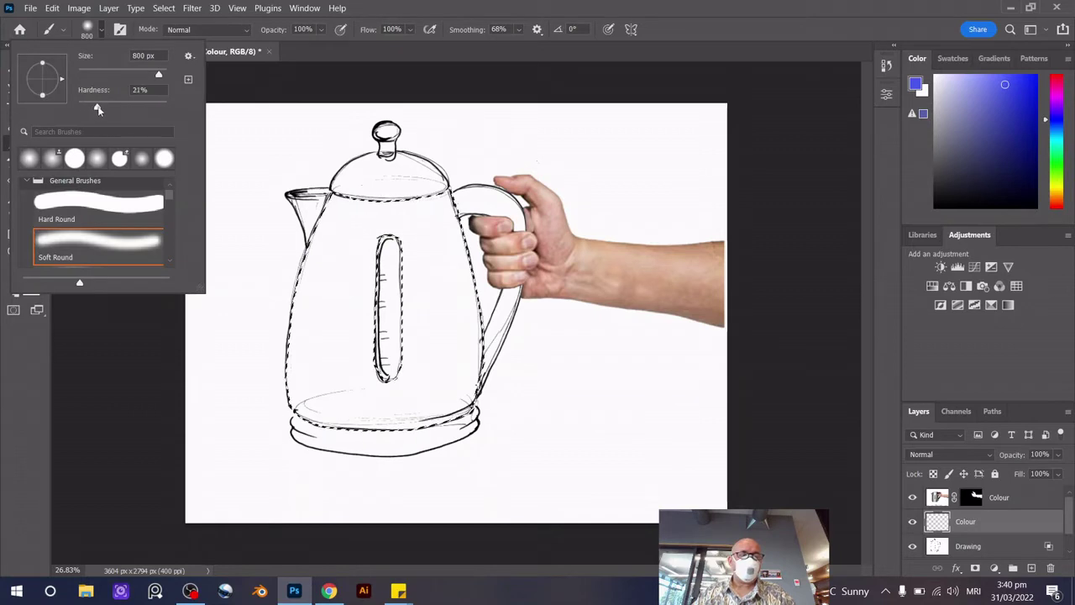
click(322, 31)
text(55)
mouse_move(369, 214)
mouse_down()
mouse_move(338, 300)
mouse_move(375, 221)
mouse_move(322, 216)
mouse_move(519, 383)
mouse_up()
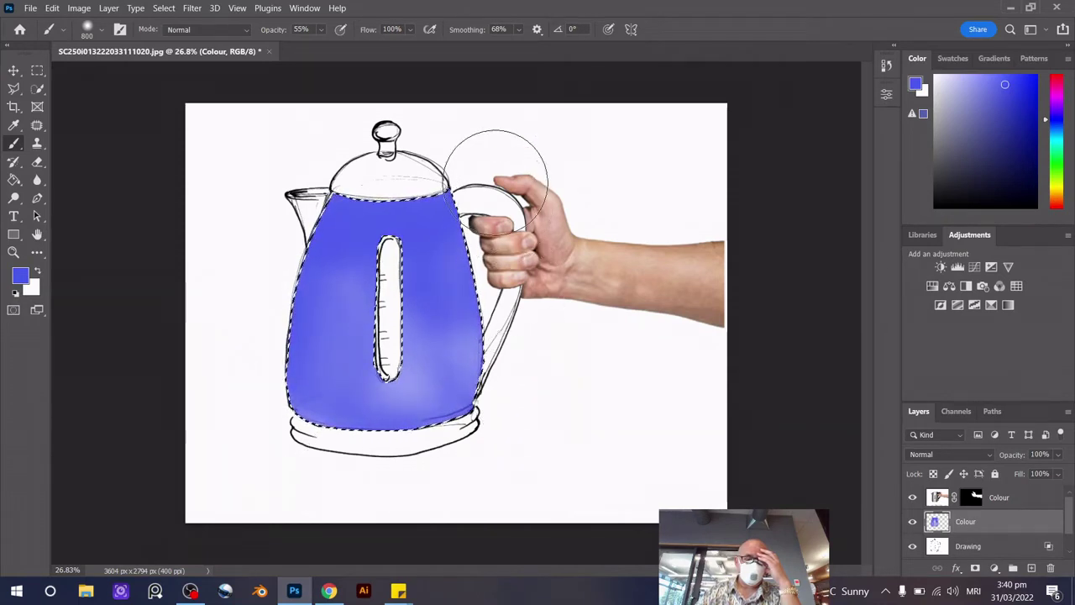
click(21, 276)
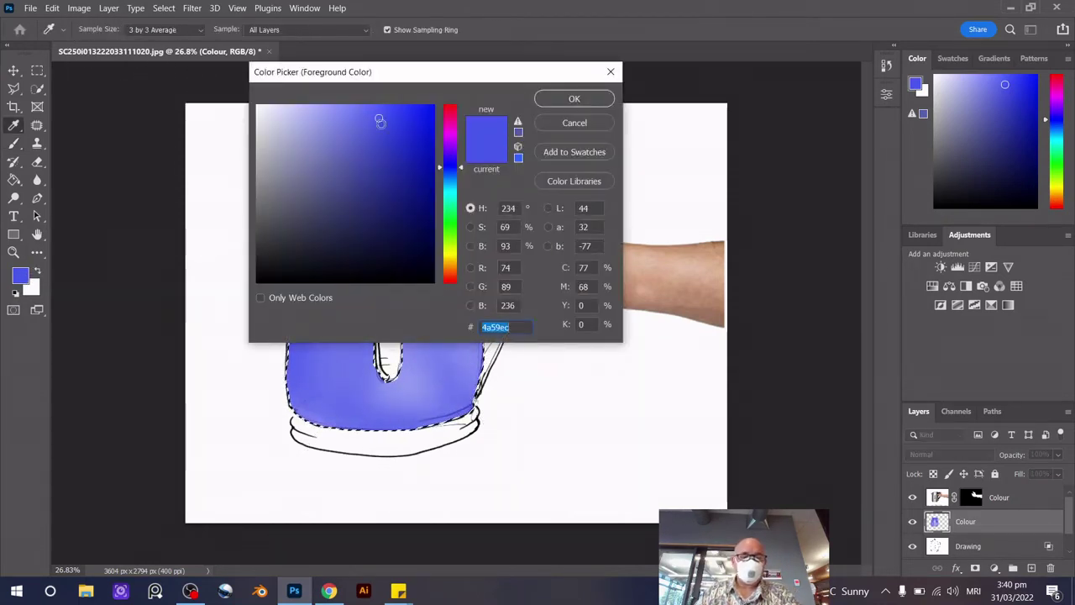
Pick a near-black blue and shade the kettle body's left side and bottom with a 1000–1200 px brush
click(315, 213)
click(593, 101)
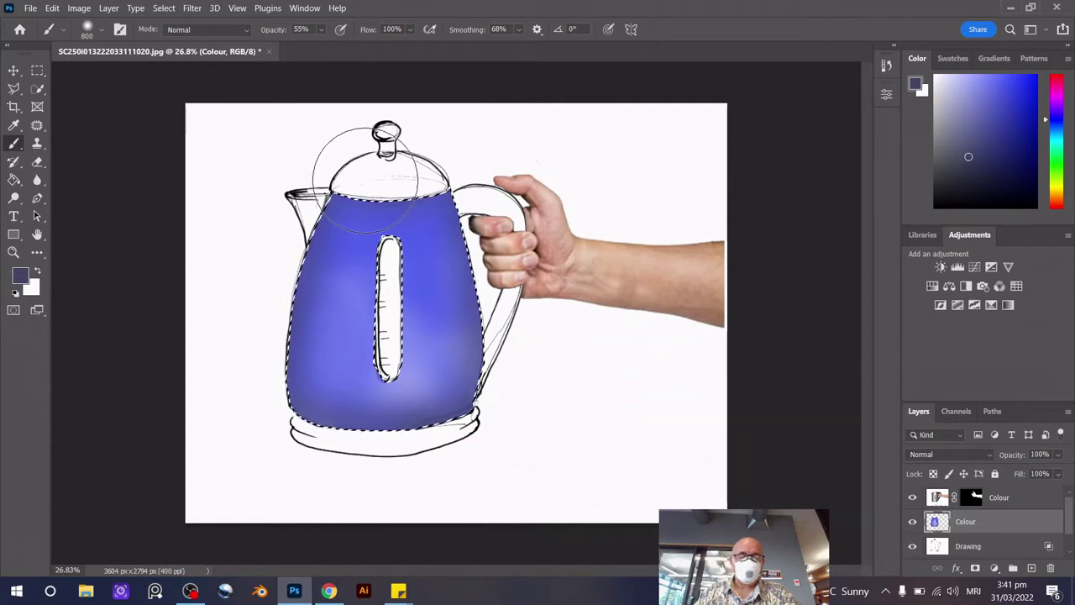
key(v)
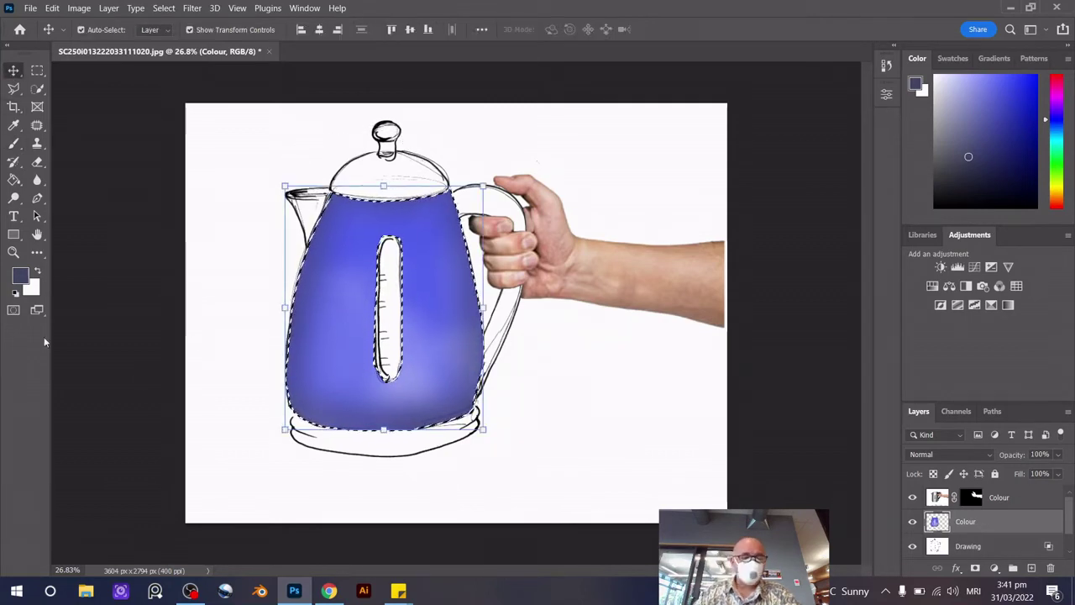
click(20, 275)
drag(305, 240, 300, 250)
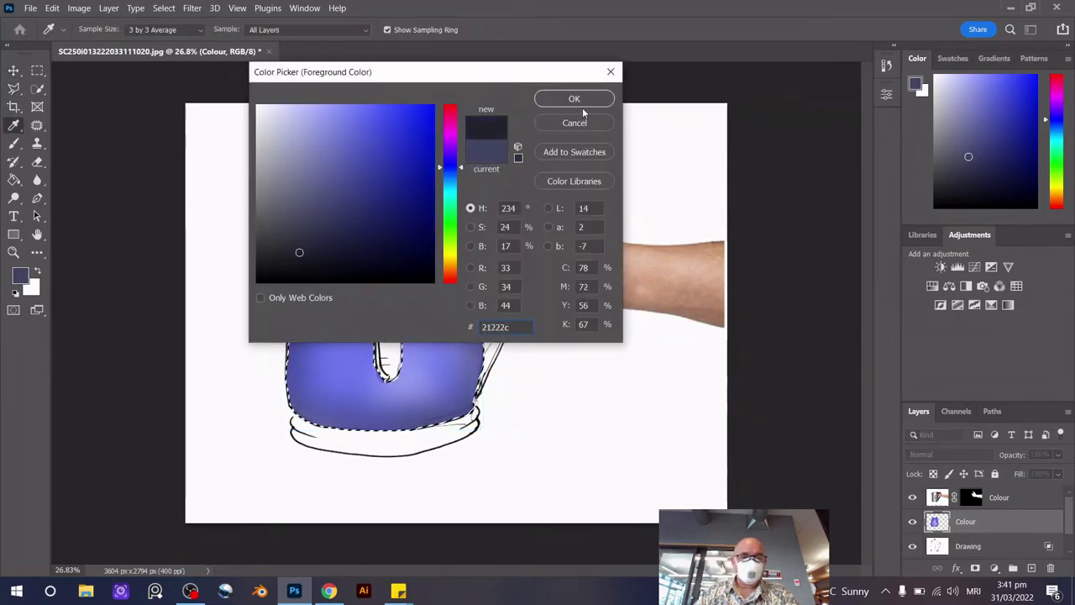
click(573, 98)
click(13, 143)
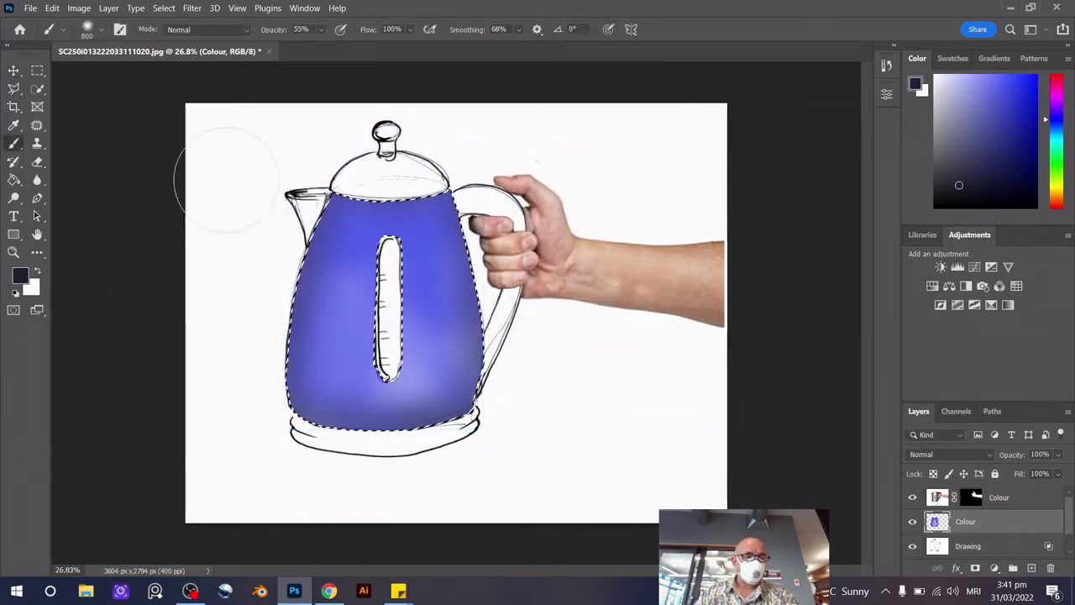
mouse_move(262, 340)
mouse_down()
mouse_move(251, 432)
mouse_move(408, 480)
mouse_move(499, 456)
mouse_move(499, 443)
mouse_up()
key(bracketright)
key(bracketright)
key(bracketright)
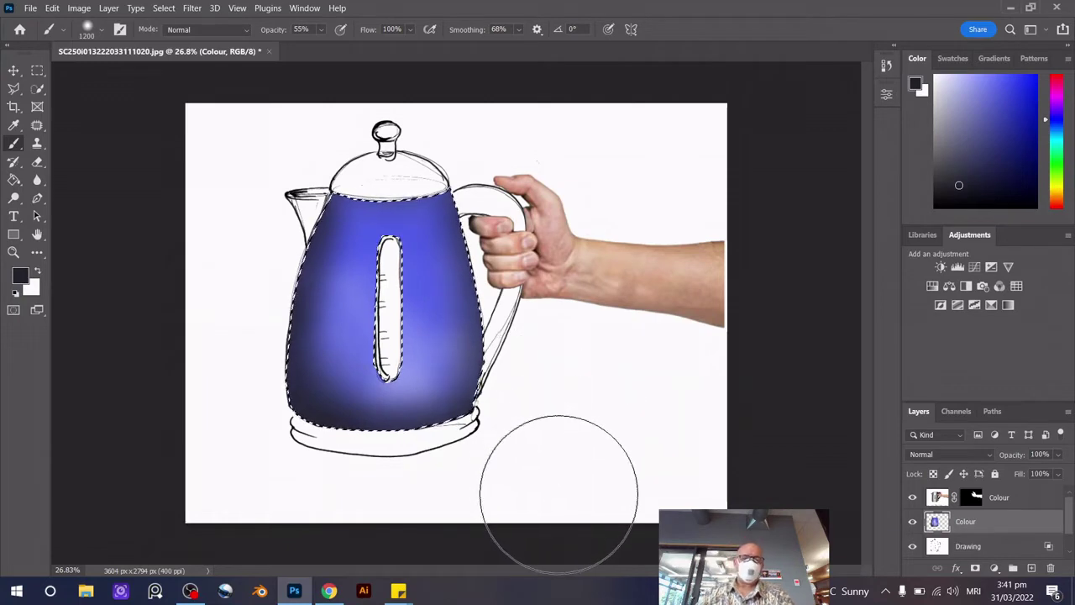
key(bracketleft)
key(bracketleft)
key(bracketleft)
key(bracketleft)
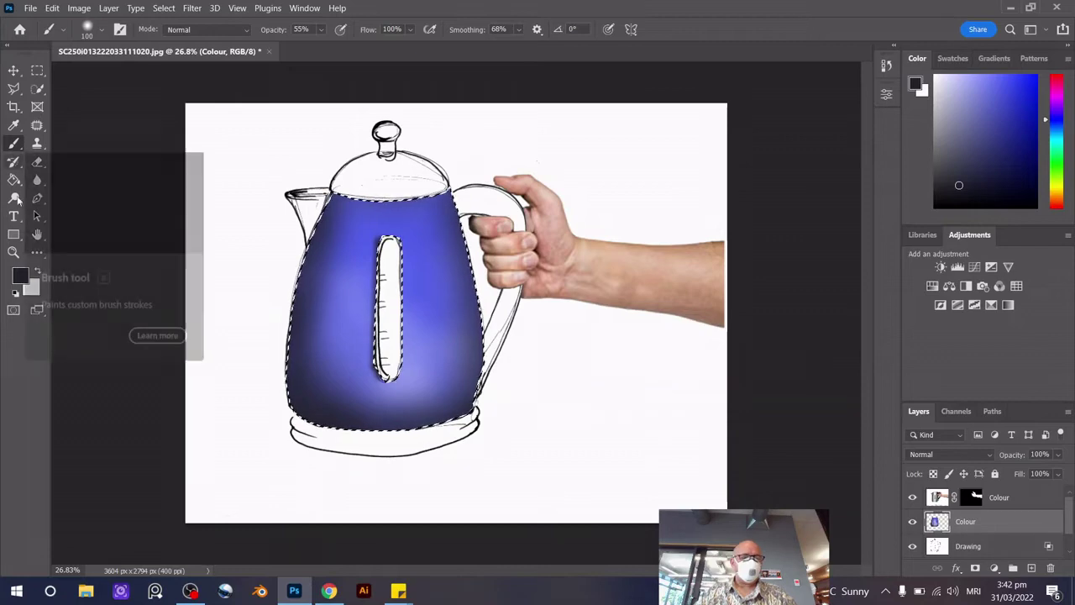
Pick a near-white foreground colour, enlarge the brush, and test a highlight stroke, then undo it
click(19, 275)
drag(271, 143, 266, 114)
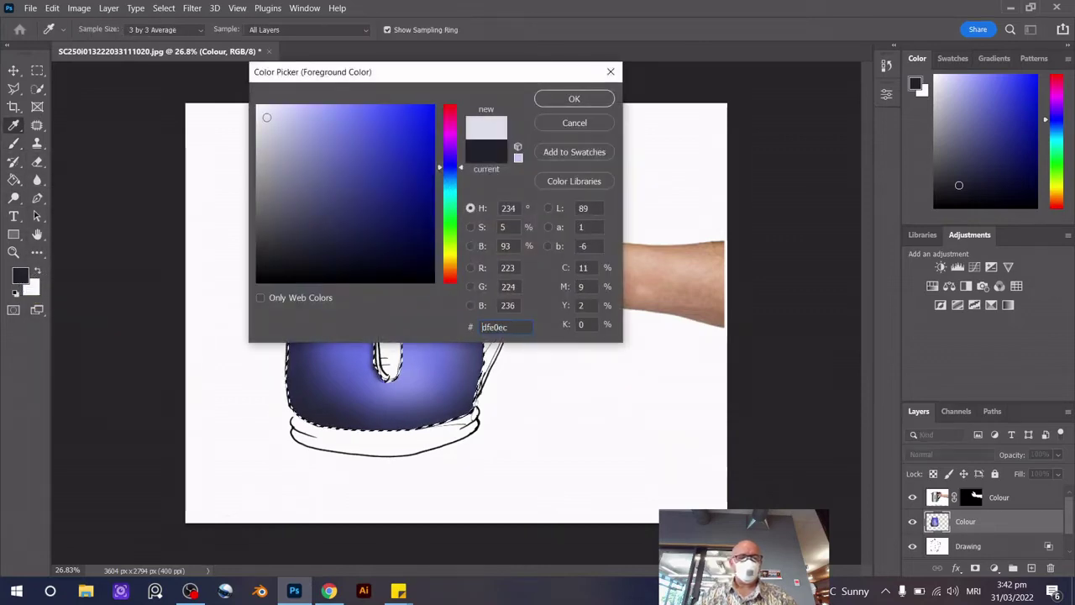
click(574, 98)
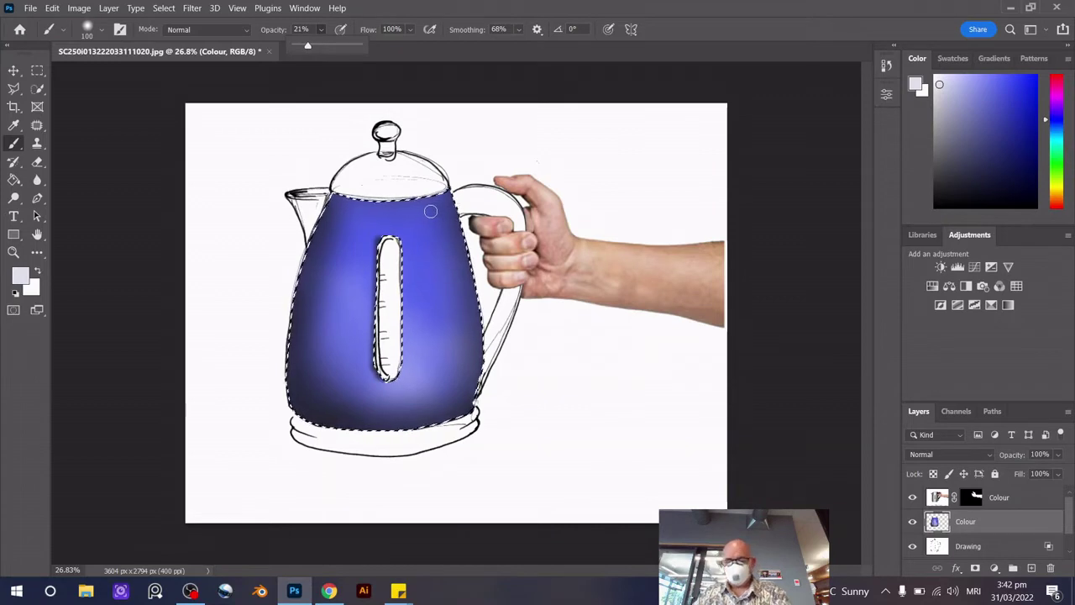
key(bracketright)
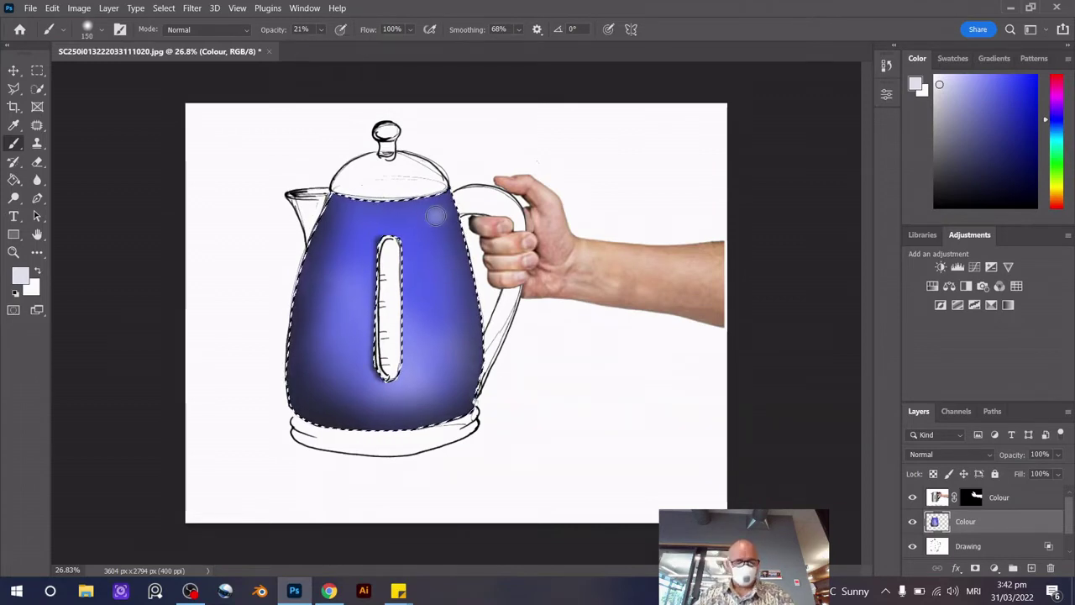
drag(441, 238, 443, 286)
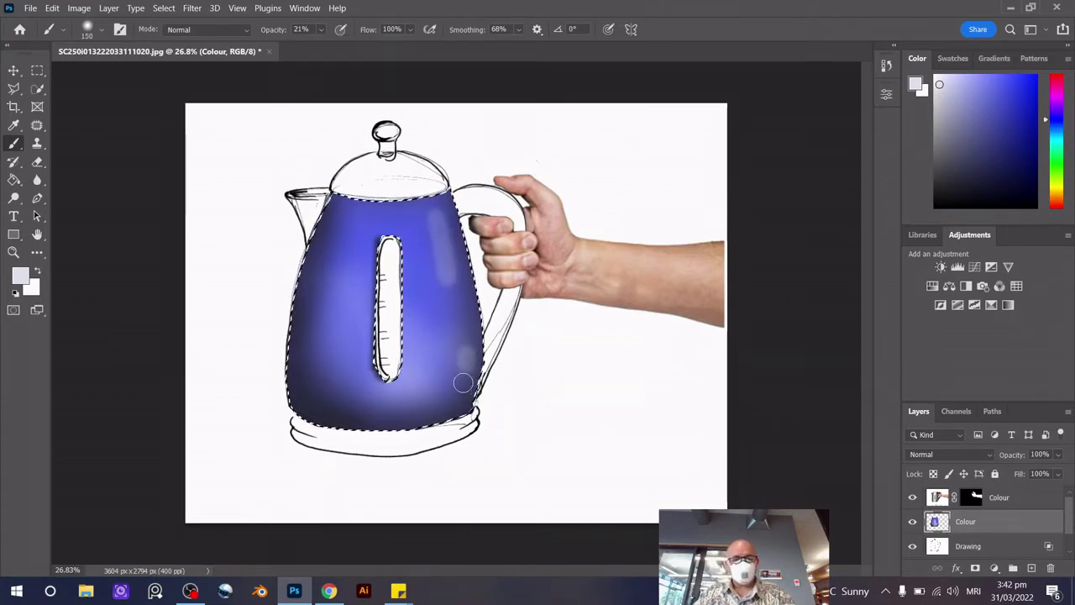
key(ctrl+z)
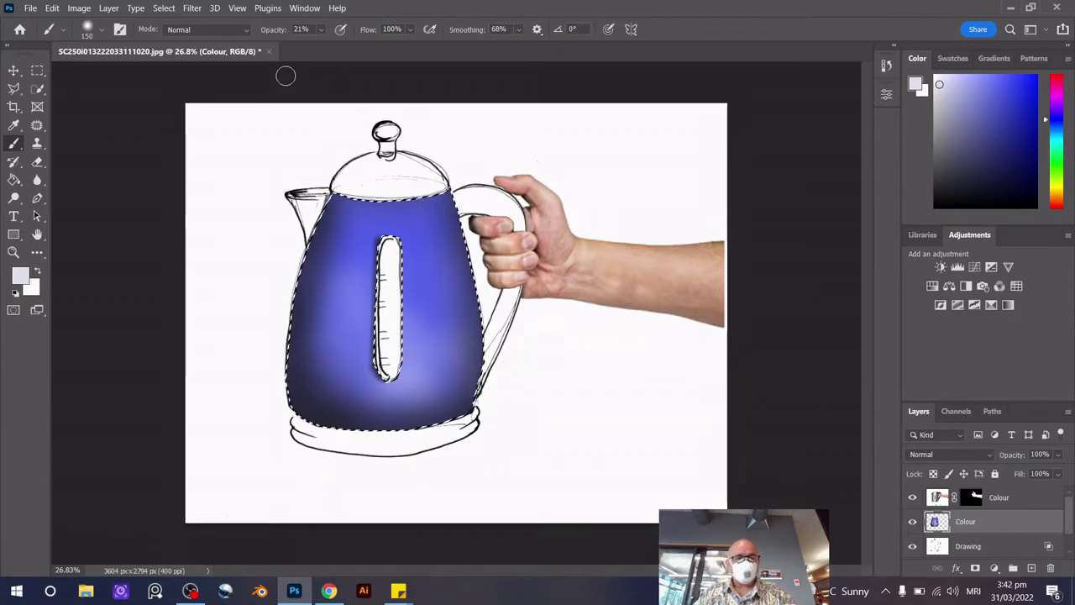
Choose the Soft Round brush preset from the brush presets list
click(101, 30)
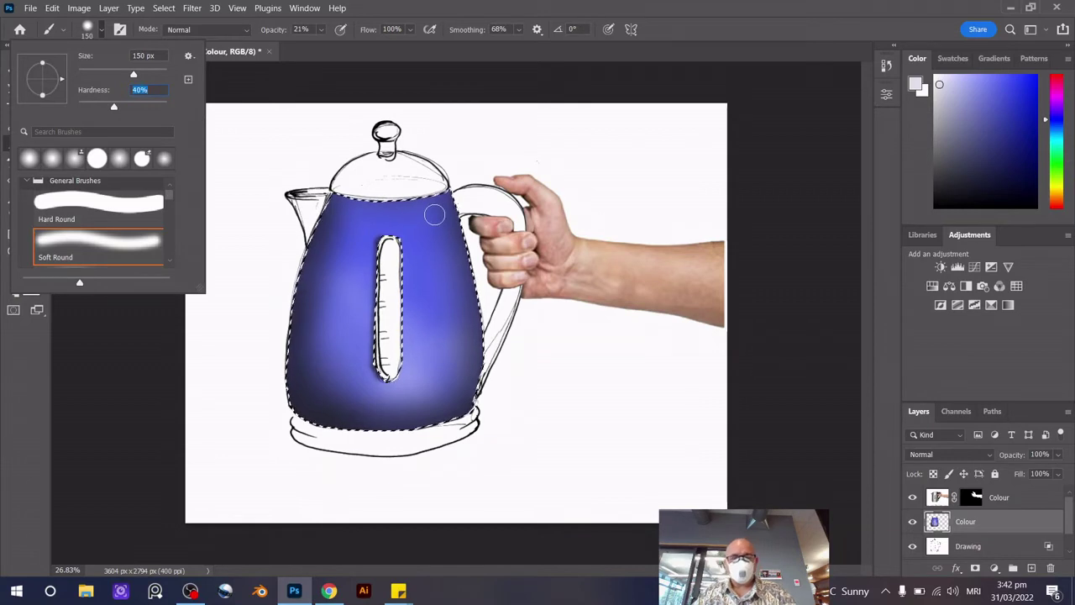
click(123, 255)
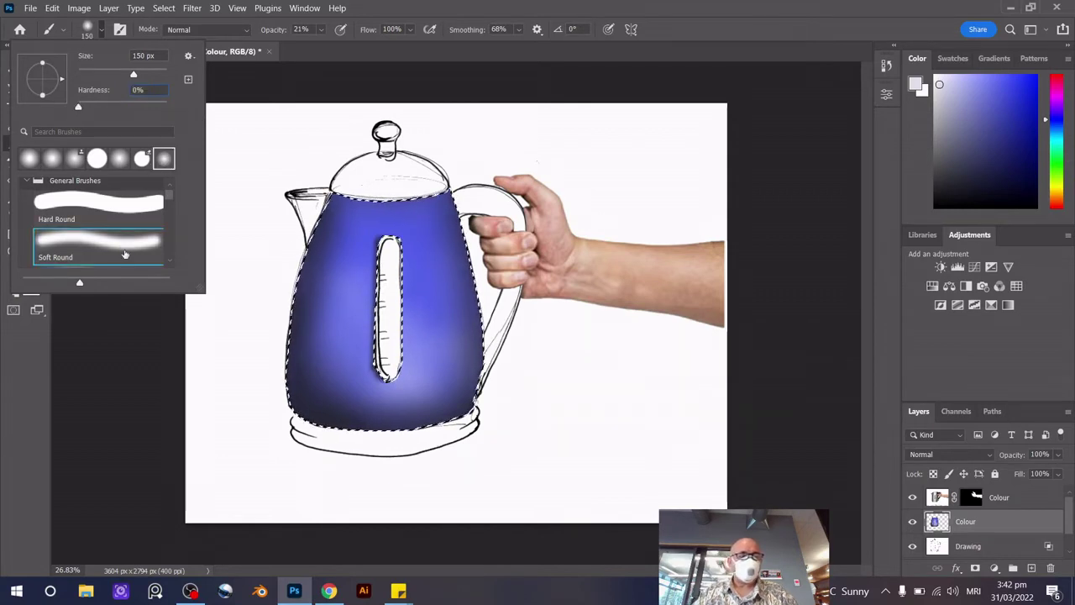
scroll(123, 256, down, 1)
scroll(124, 256, down, 1)
click(123, 256)
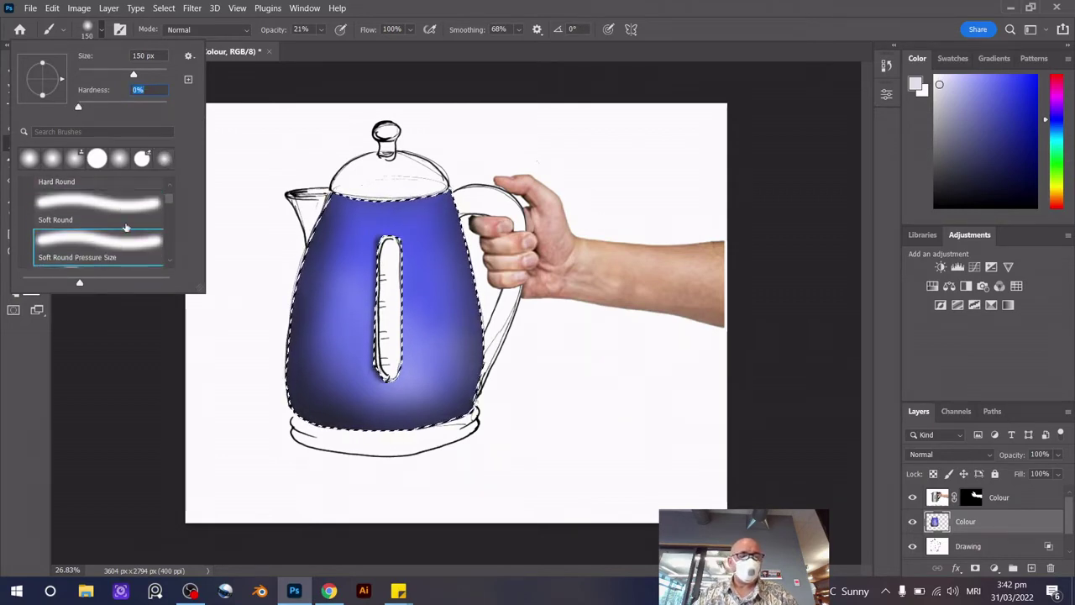
scroll(124, 248, down, 1)
scroll(125, 239, down, 1)
scroll(125, 233, down, 1)
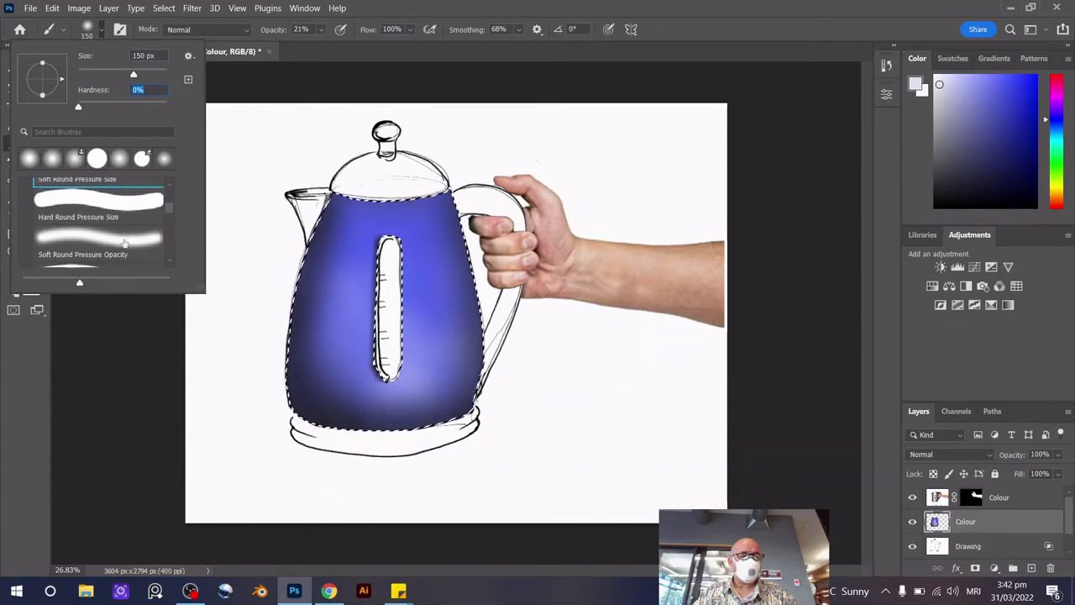
scroll(125, 232, up, 1)
click(101, 182)
click(458, 225)
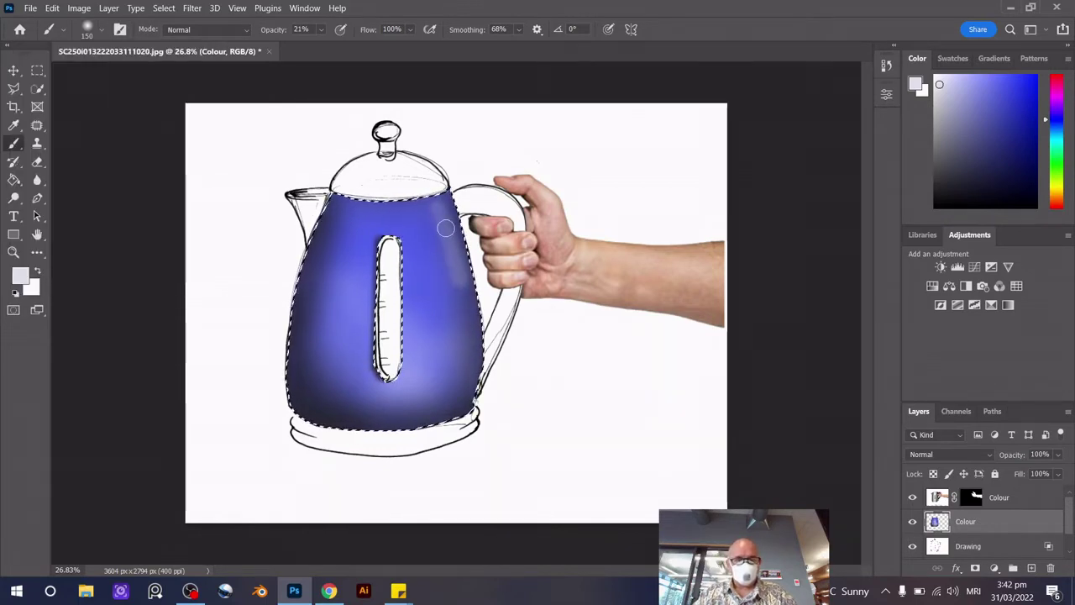
Try higher-opacity highlight streaks down the kettle's right side, undoing each attempt
key(ctrl+z)
drag(320, 29, 330, 48)
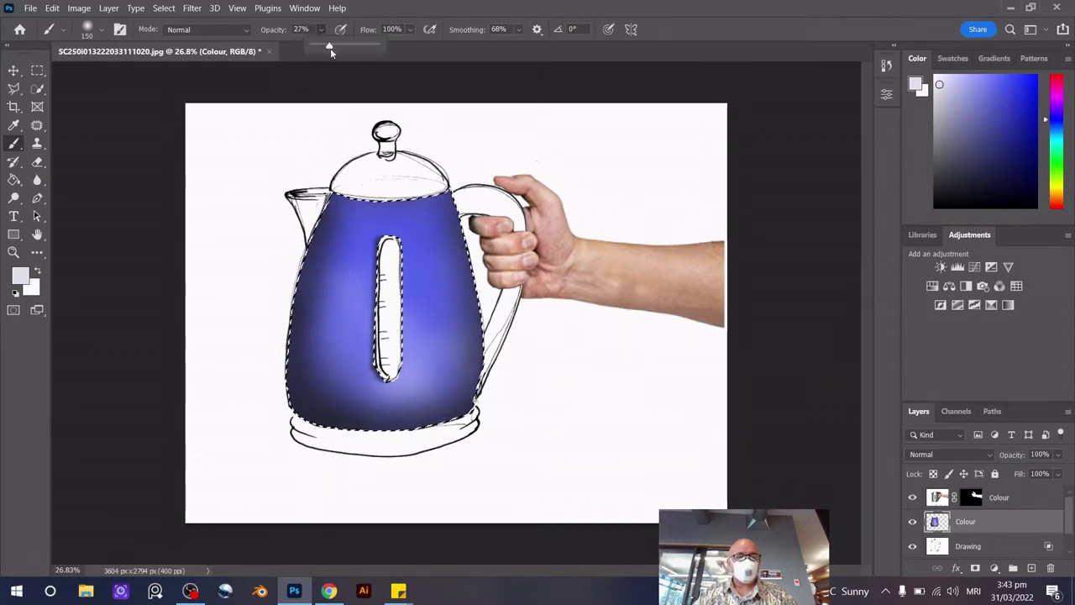
drag(439, 218, 479, 434)
key(ctrl+z)
key(ctrl+z)
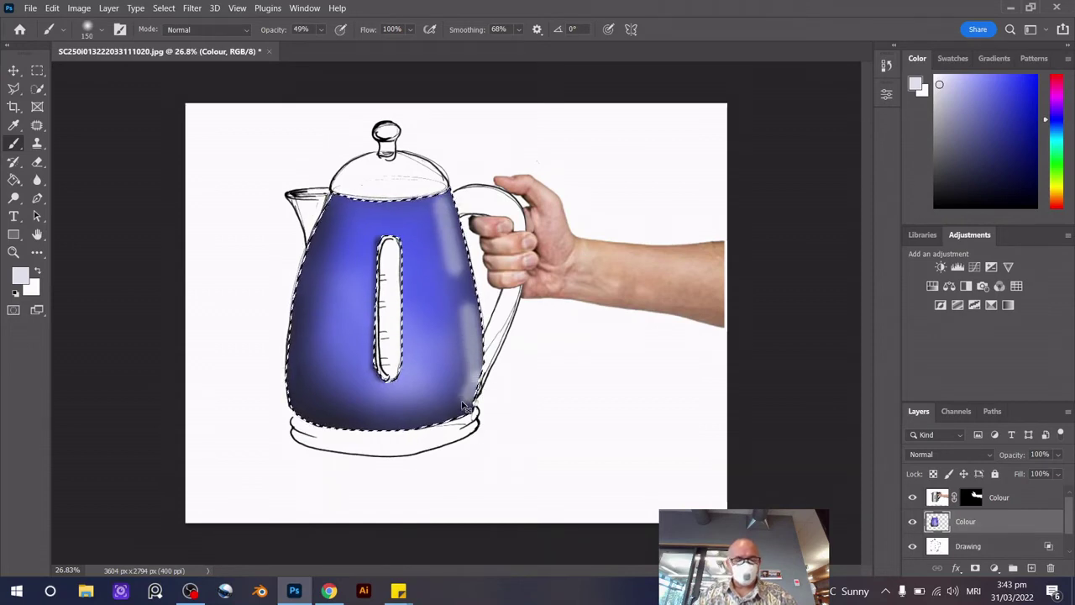
key(ctrl+z)
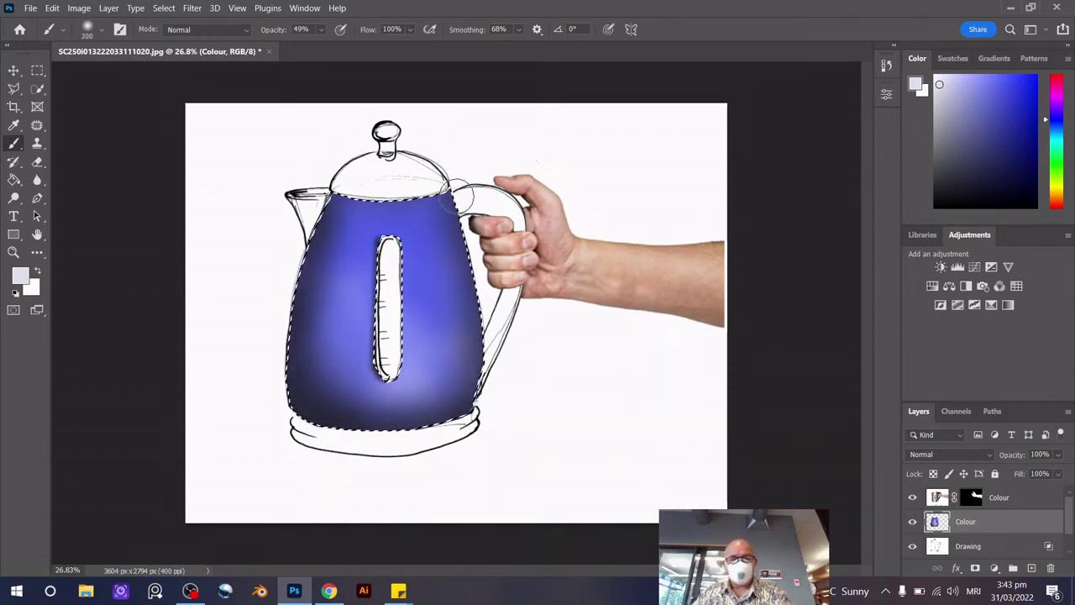
drag(460, 210, 472, 430)
key(ctrl+z)
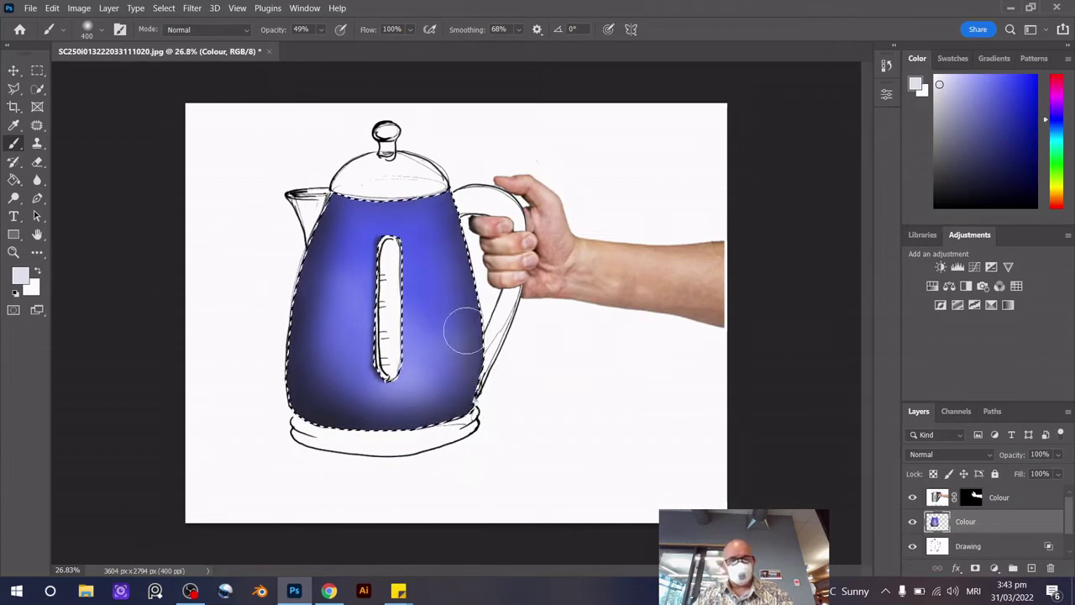
At 14% opacity, brush faint highlights down the kettle's right side toward the base
click(409, 30)
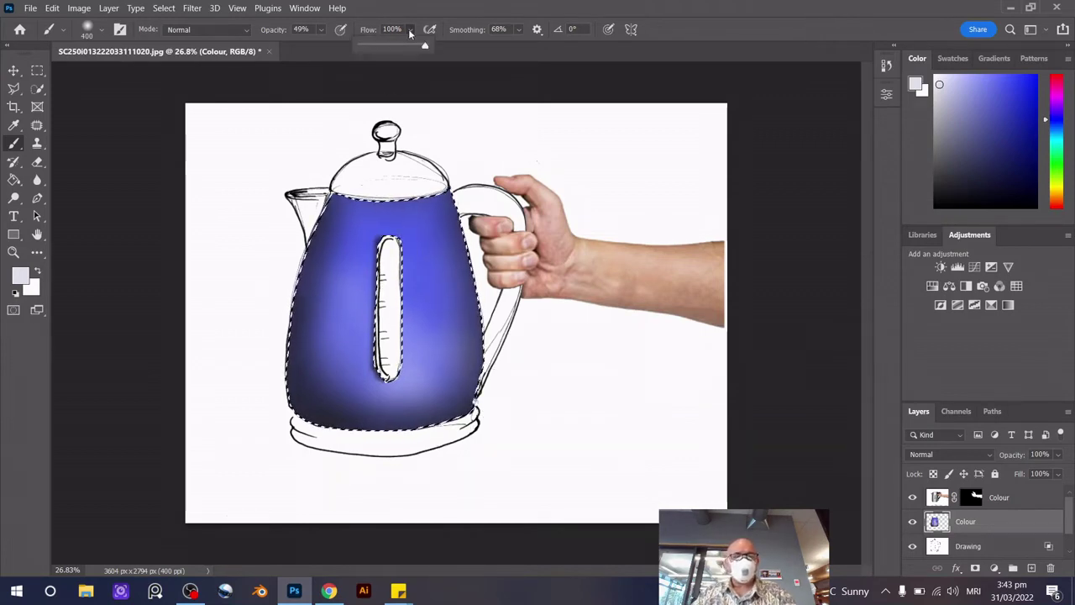
drag(320, 29, 328, 50)
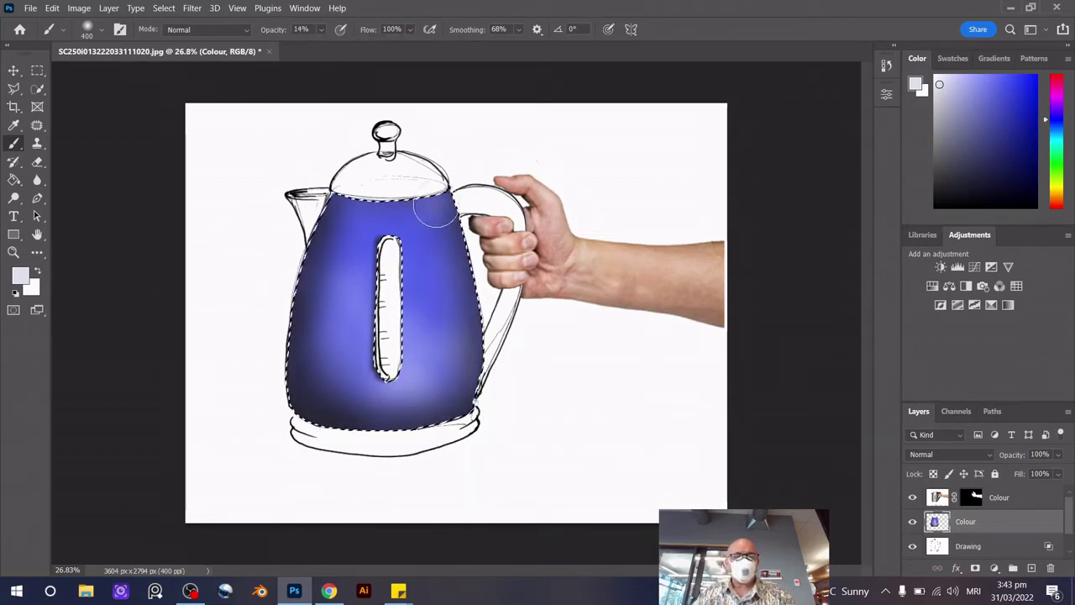
drag(431, 216, 456, 384)
mouse_move(432, 179)
mouse_down()
mouse_move(451, 416)
mouse_move(420, 396)
mouse_move(456, 360)
mouse_up()
Deselect the kettle body, reactivate the Colour layer, and pick the Polygonal Lasso tool
click(13, 71)
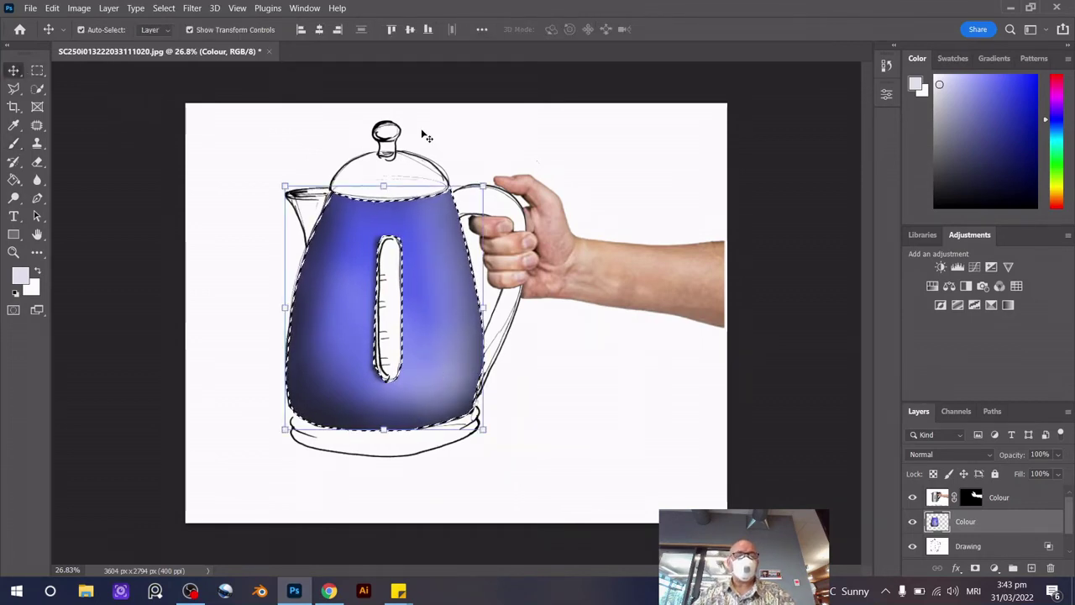
click(552, 151)
key(ctrl+d)
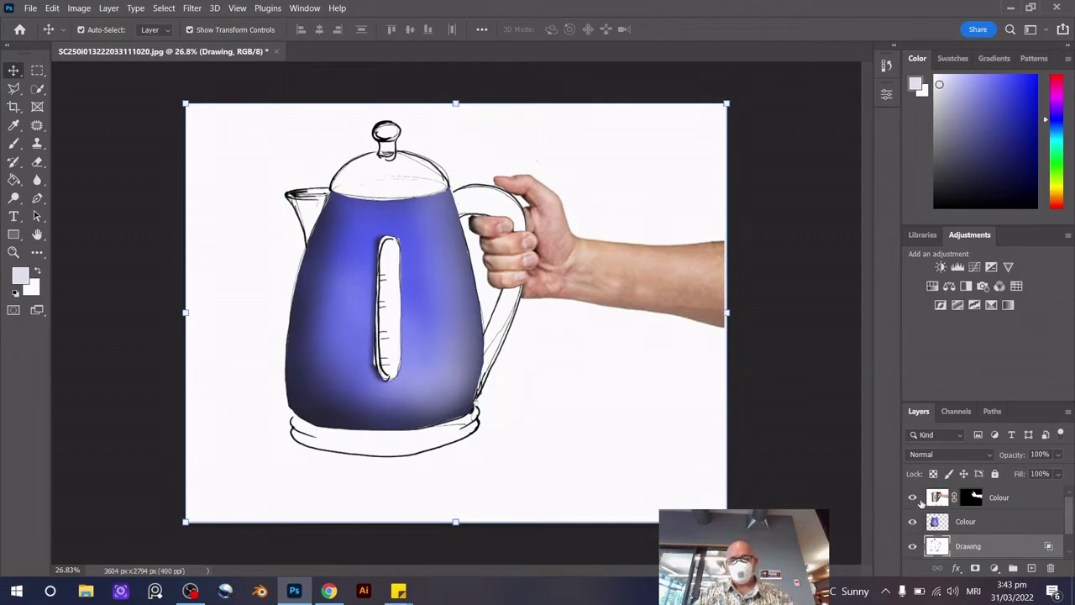
click(960, 526)
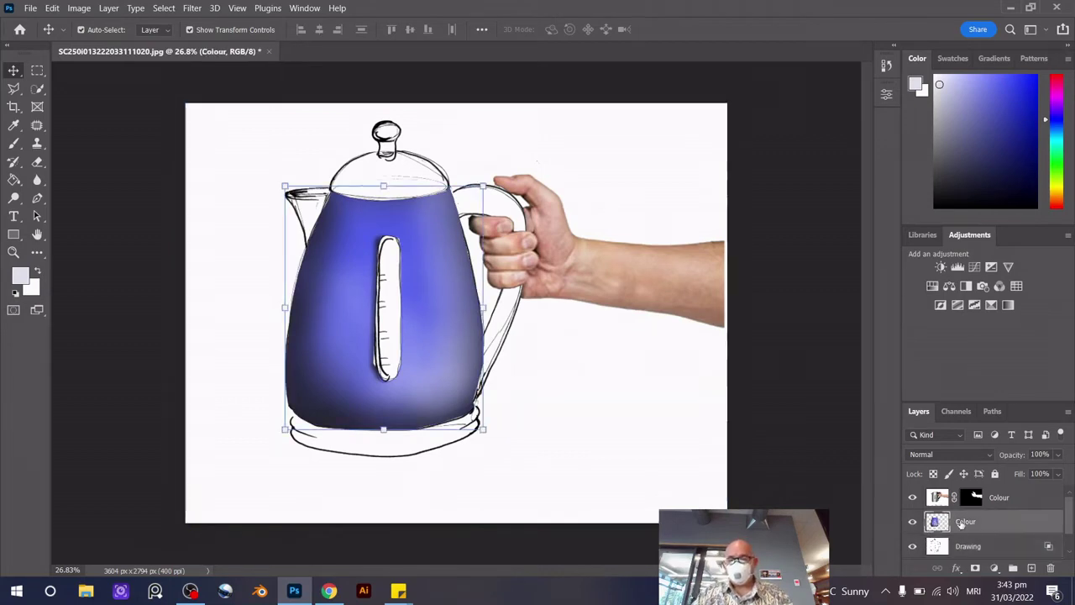
click(17, 90)
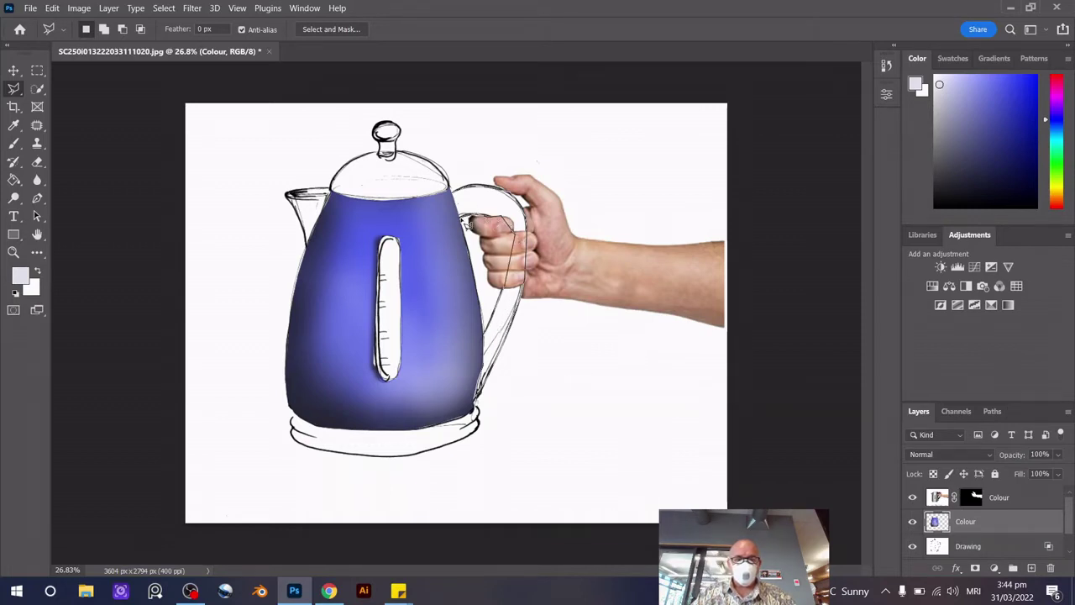
Close the handle outline and brush it with a dark grey
click(458, 201)
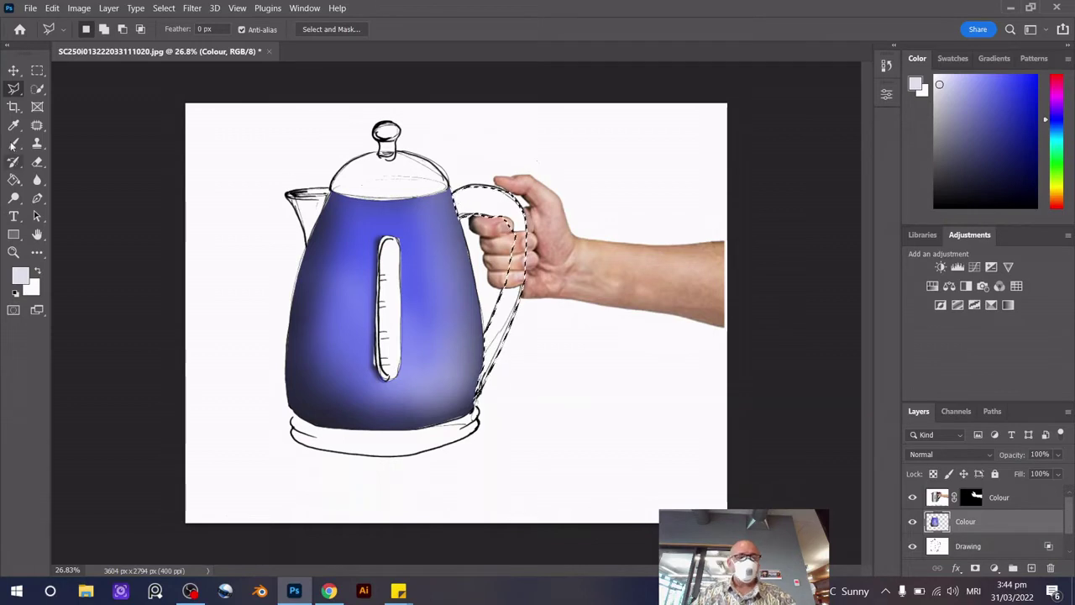
click(20, 275)
click(235, 231)
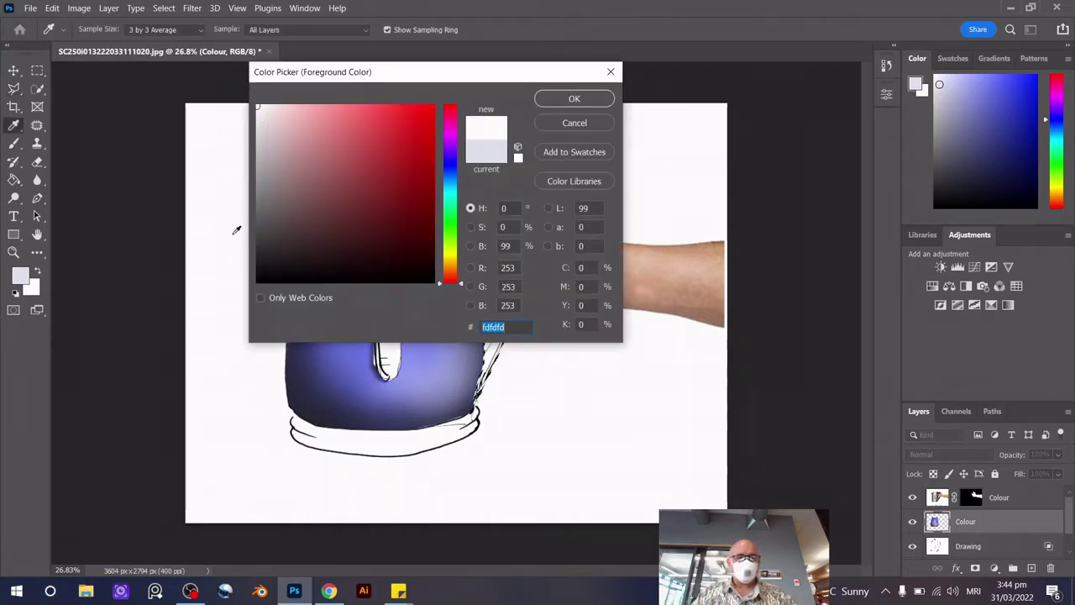
drag(460, 284, 454, 168)
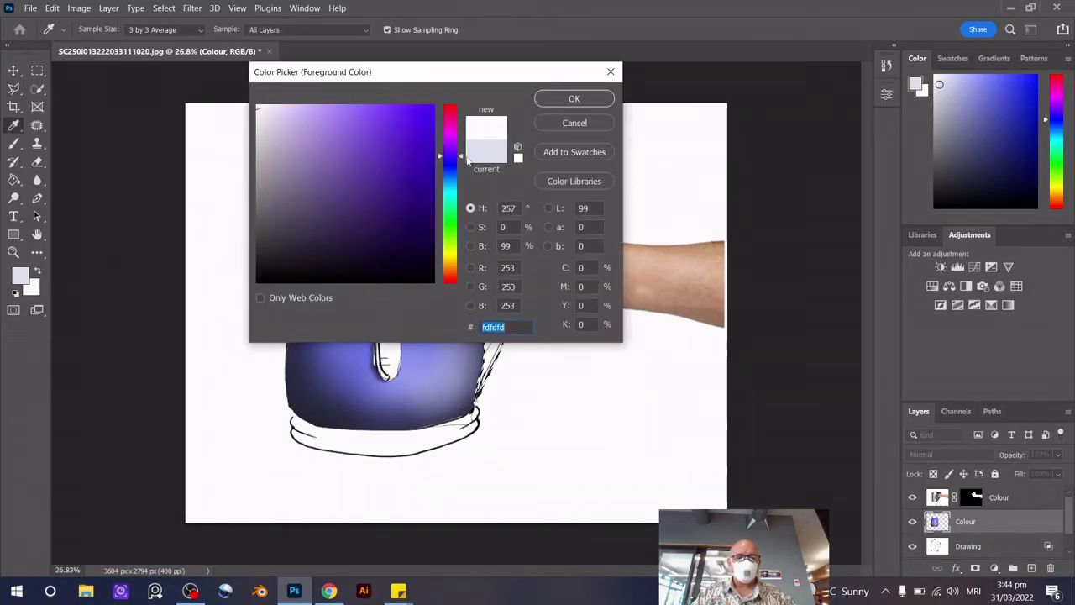
drag(254, 268, 257, 241)
click(574, 98)
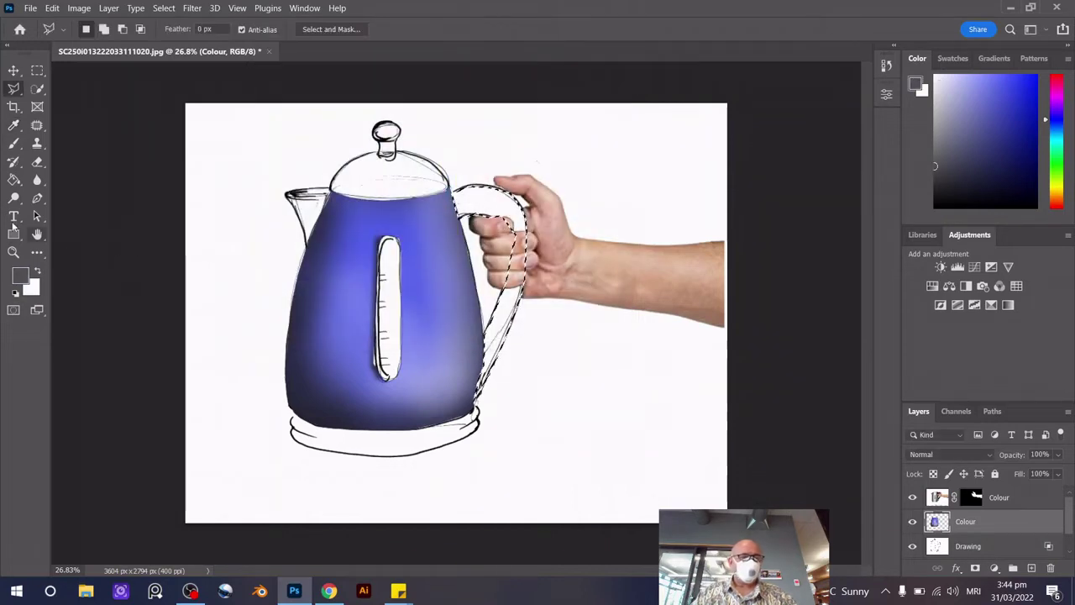
click(13, 144)
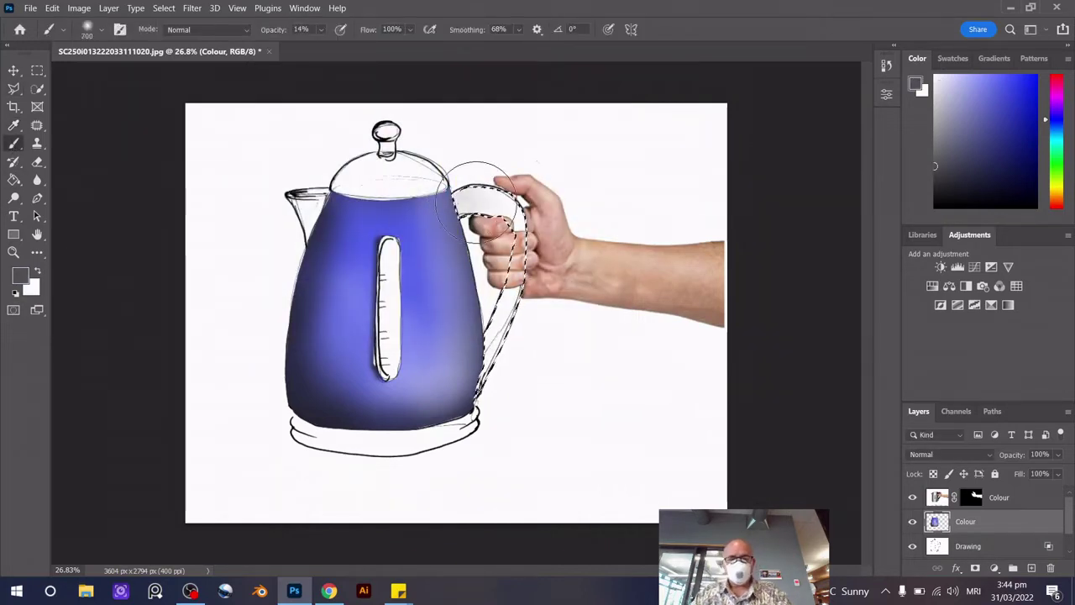
mouse_move(494, 359)
mouse_down()
mouse_move(478, 181)
mouse_move(479, 403)
mouse_up()
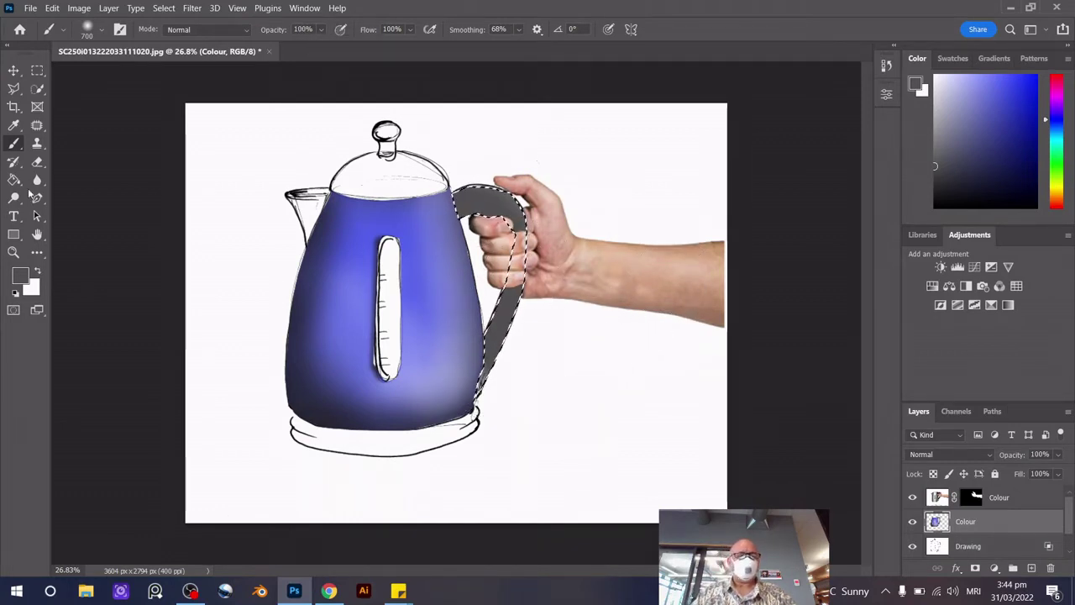
Darken the foreground to near-black, then switch to Move and clear the handle selection
click(22, 277)
drag(317, 267, 257, 262)
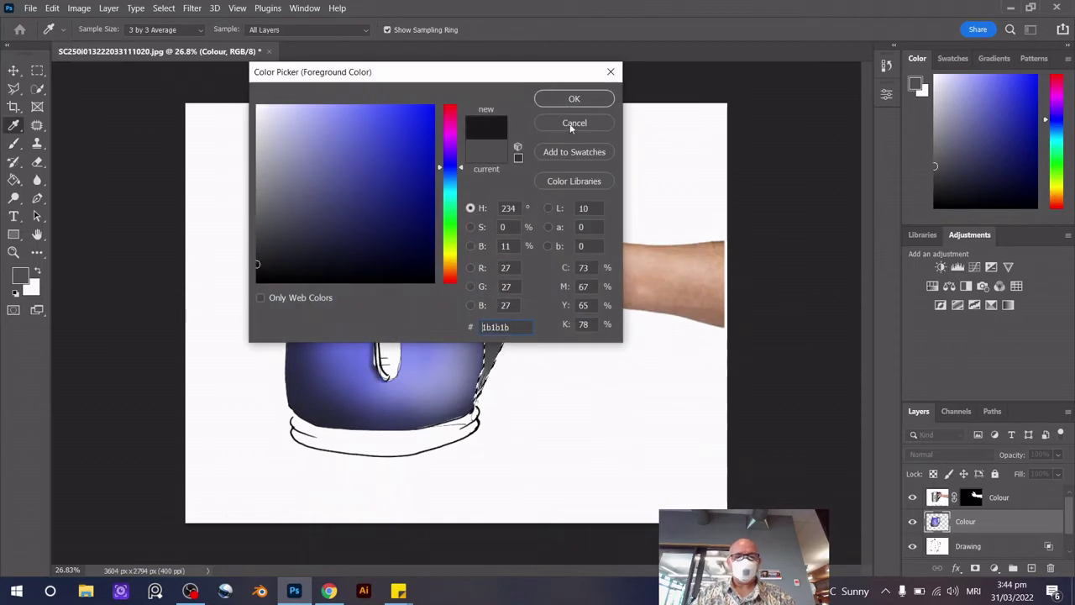
click(575, 99)
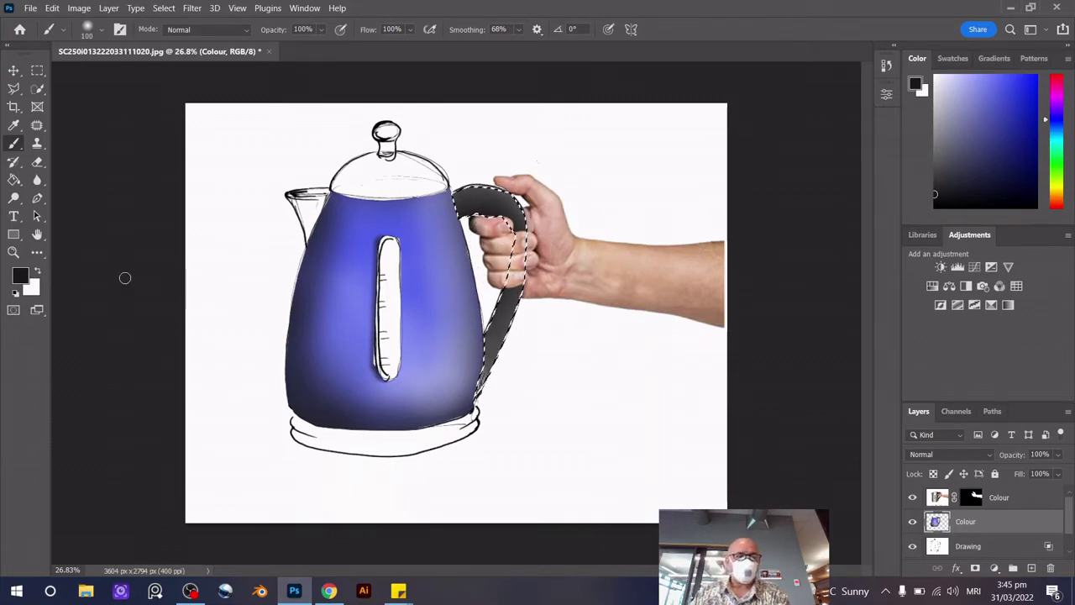
click(20, 275)
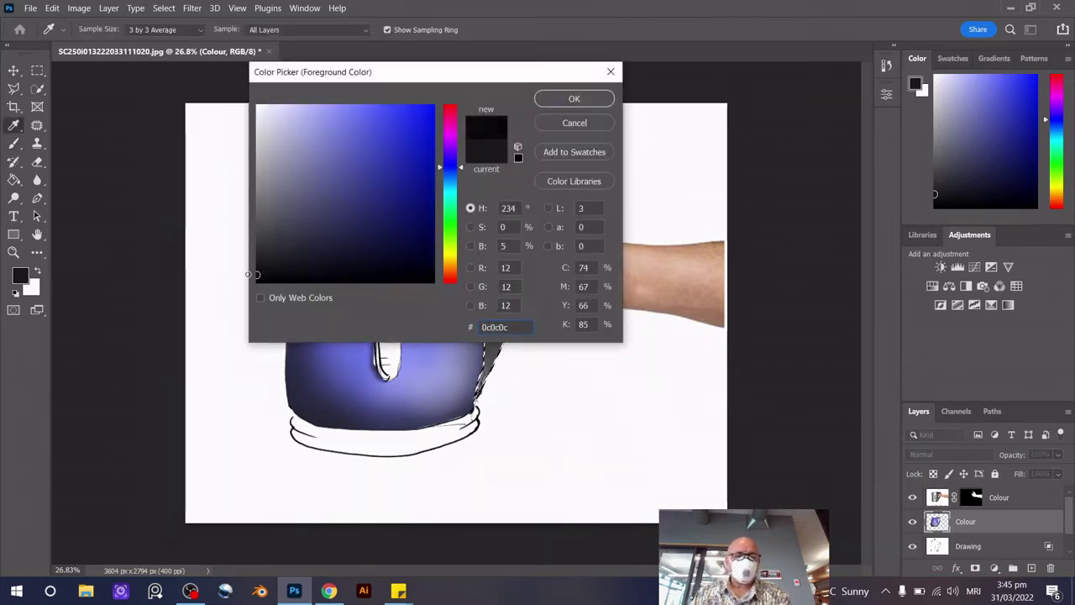
click(600, 100)
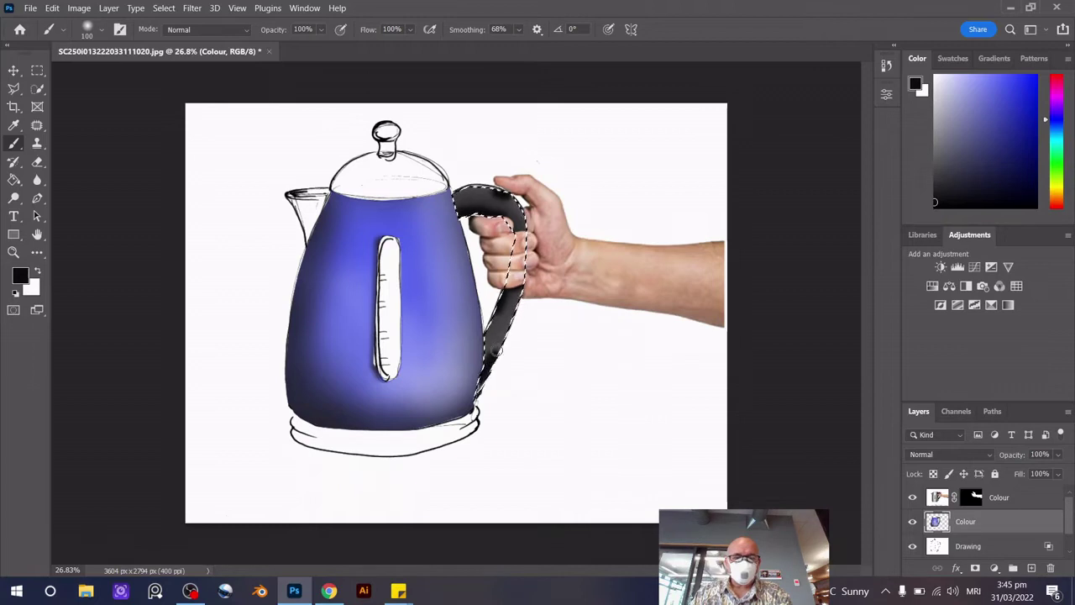
key(v)
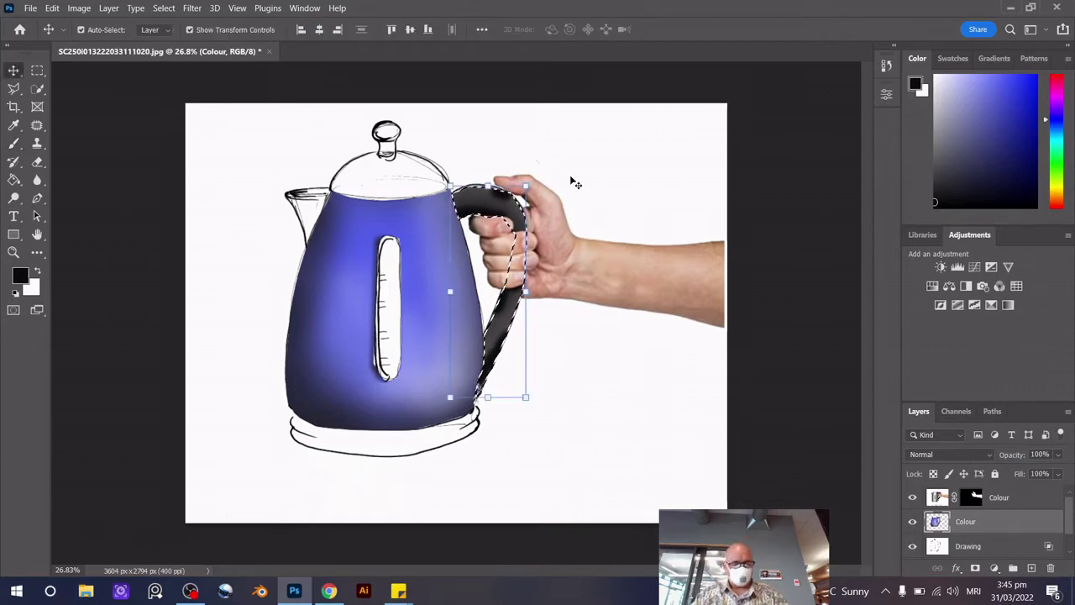
key(ctrl+d)
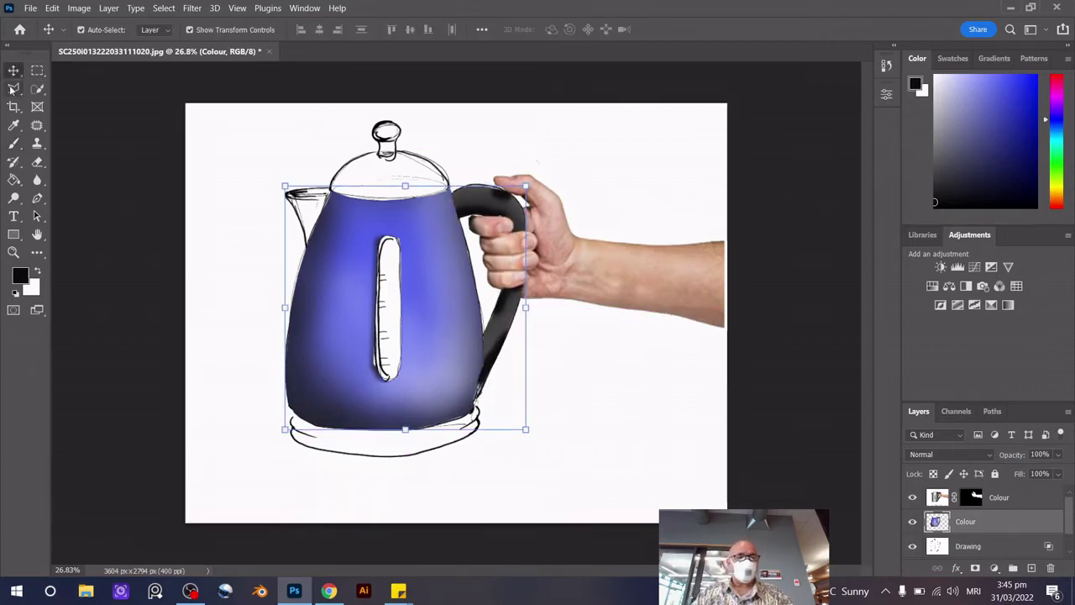
Choose the freehand Lasso tool and bring Photoshop back to the front
click(14, 89)
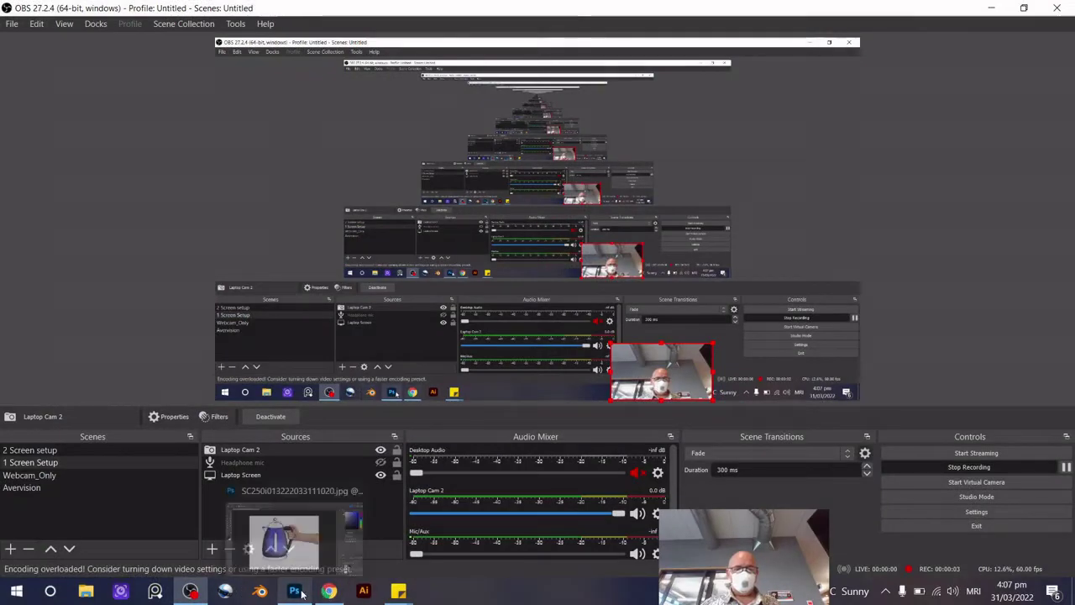
click(294, 591)
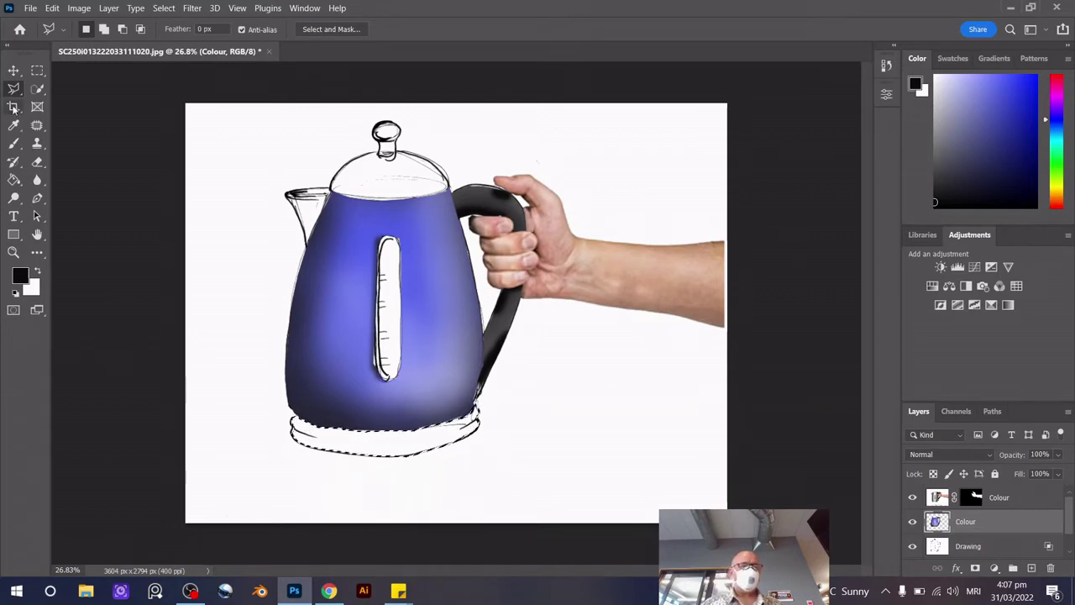
Paint the selected base dark blue with a 400 px brush
click(13, 144)
click(20, 277)
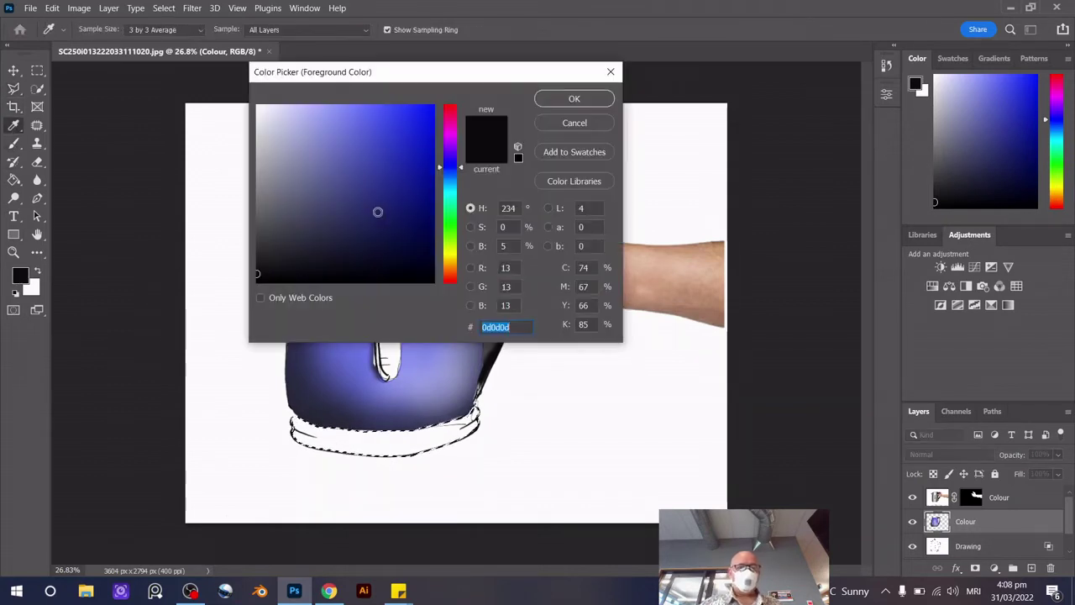
drag(378, 199, 400, 203)
click(604, 104)
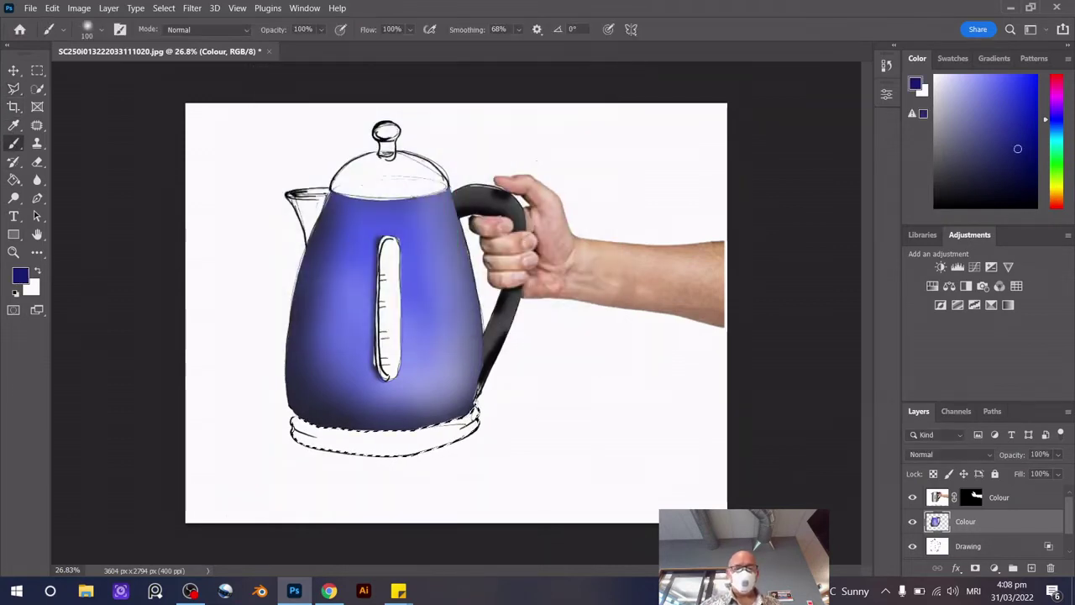
key(bracketright)
key(bracketright)
drag(479, 420, 249, 429)
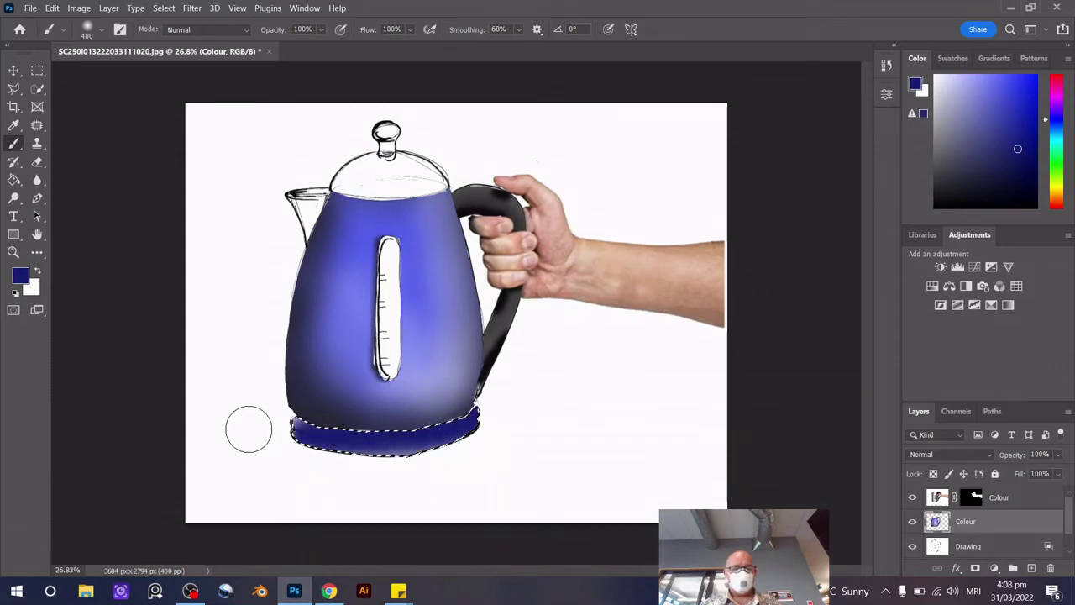
Repaint the base in a lighter blue
click(21, 277)
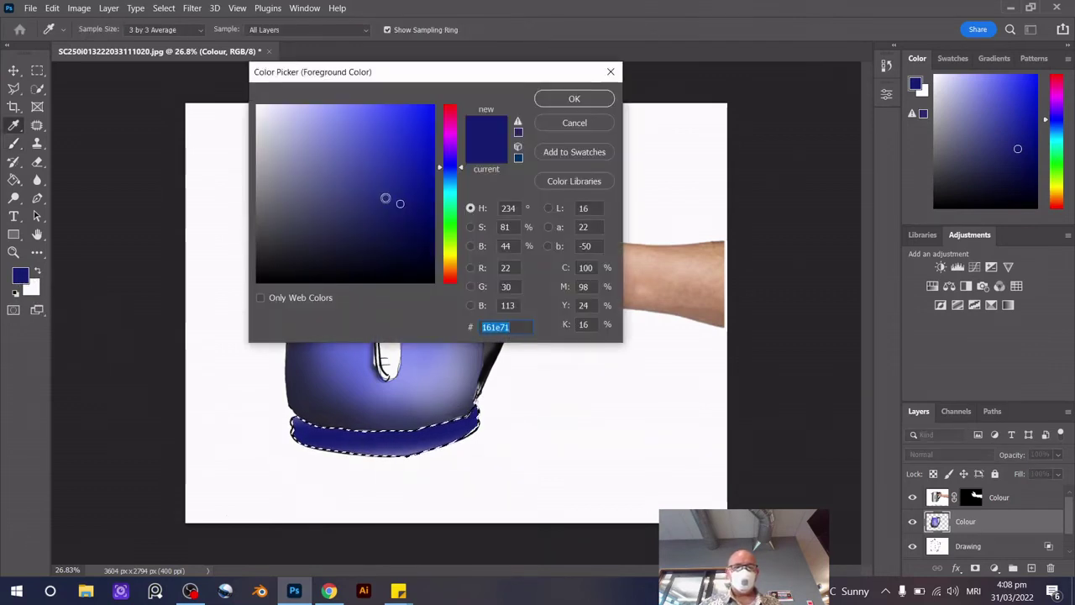
click(358, 122)
click(556, 98)
drag(302, 433, 483, 424)
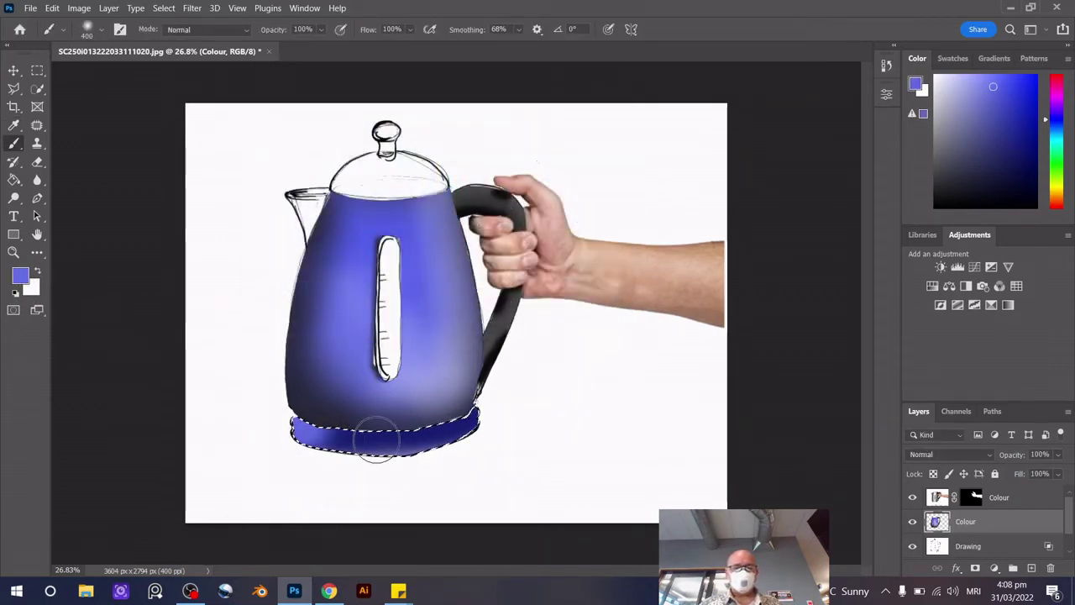
Lower brush opacity to about 51% and shade the base's lower edge dark navy
click(20, 277)
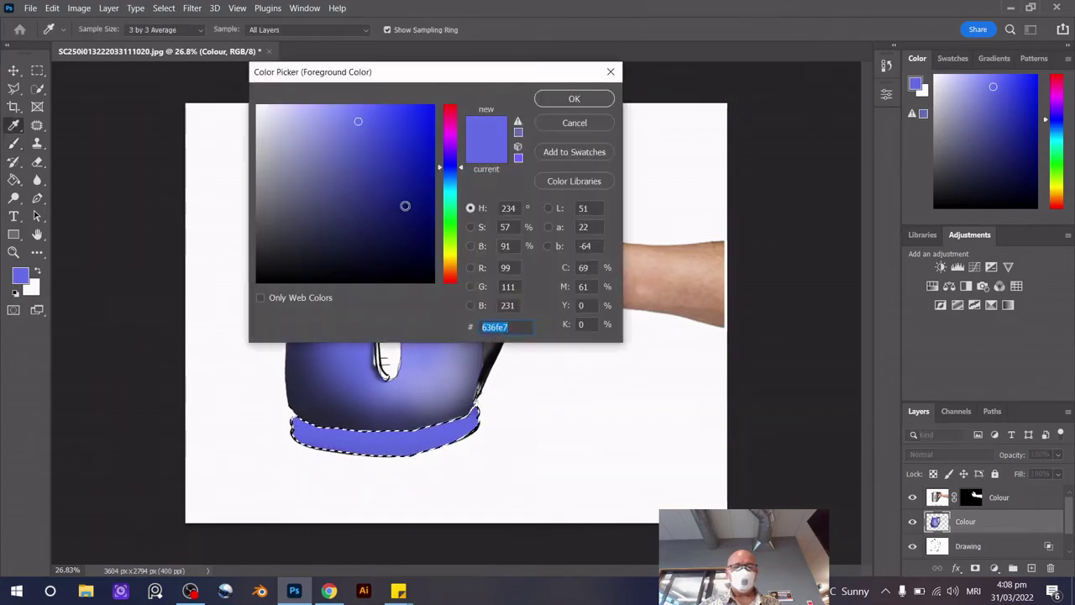
click(387, 216)
click(562, 99)
click(320, 30)
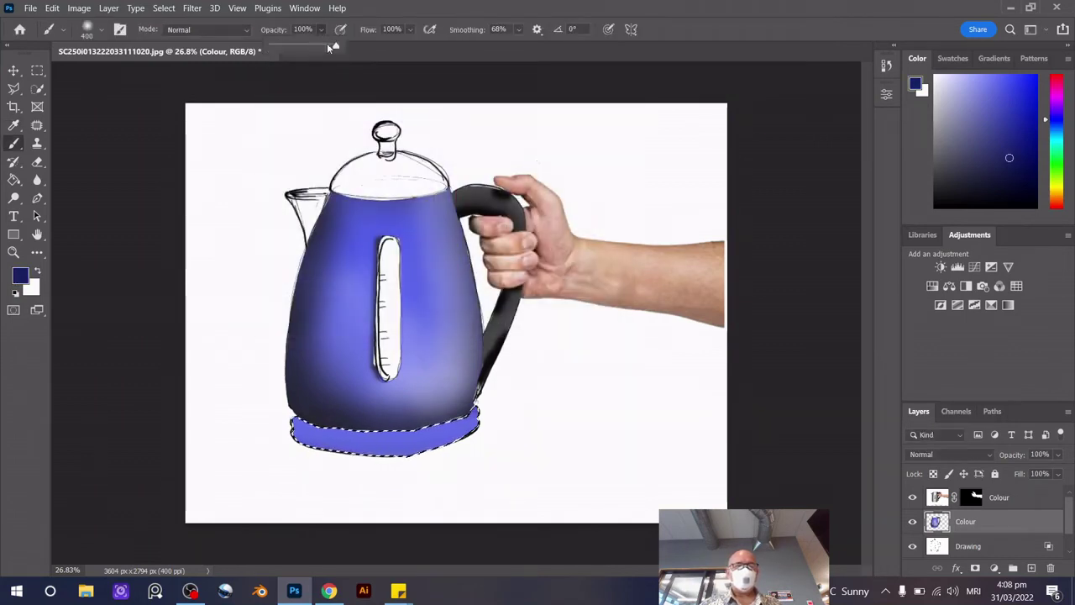
drag(326, 43, 308, 51)
click(278, 484)
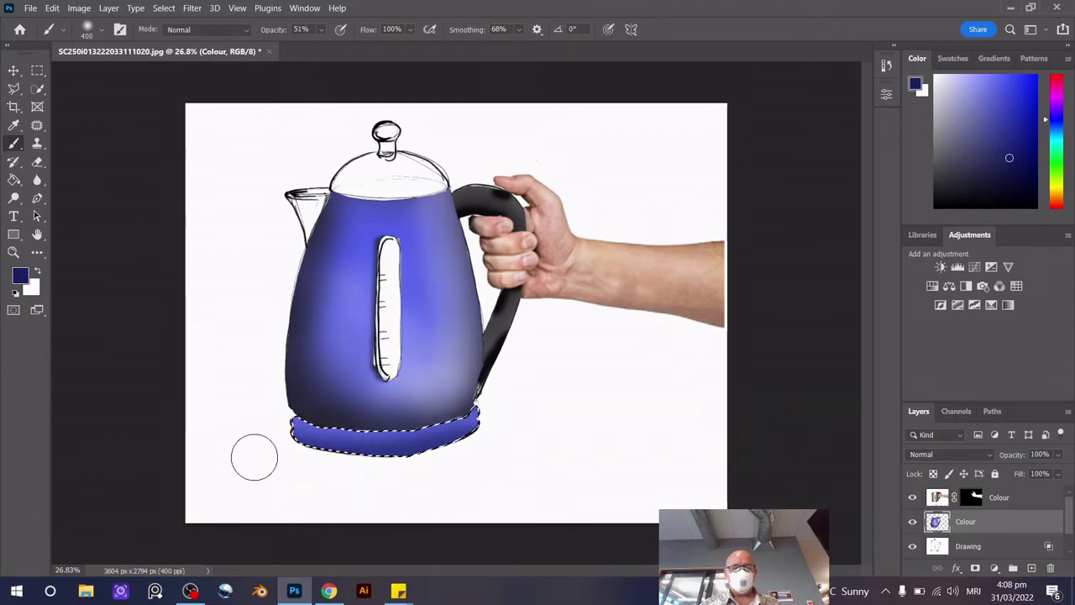
click(20, 275)
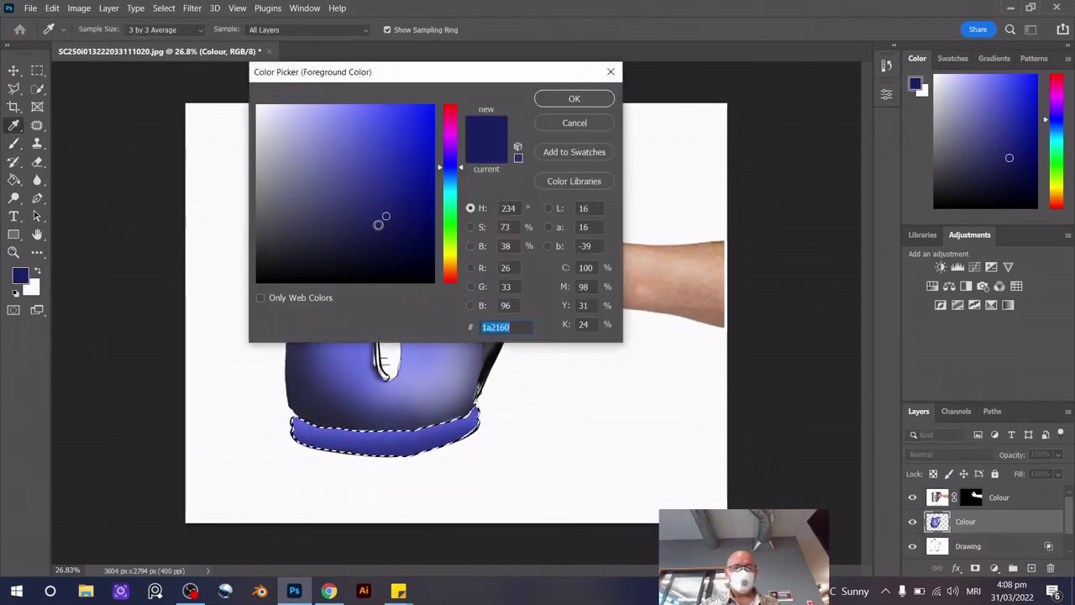
click(372, 243)
click(574, 99)
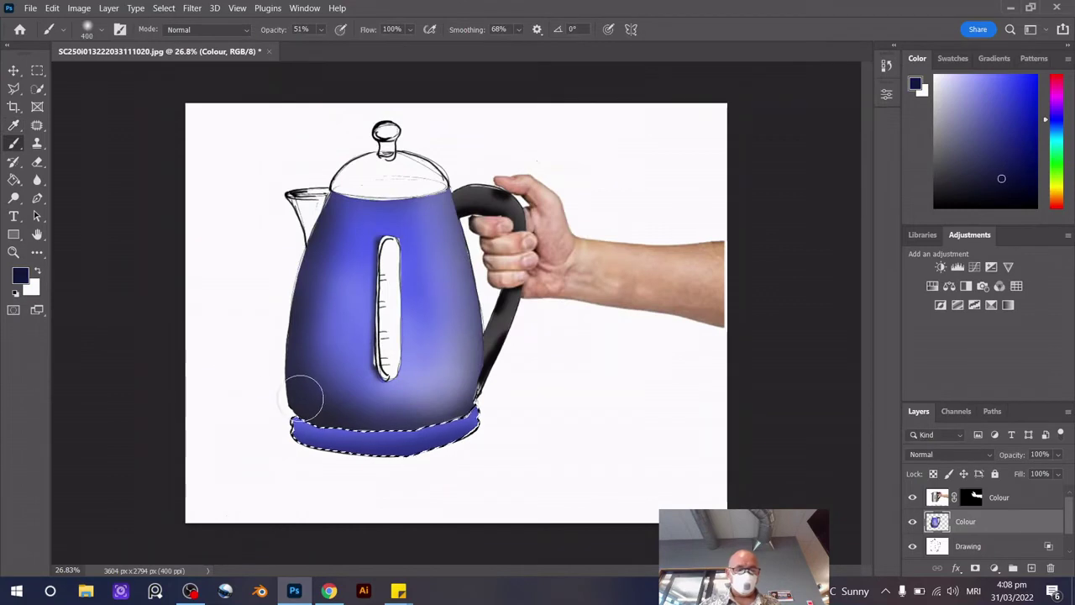
drag(320, 410, 386, 416)
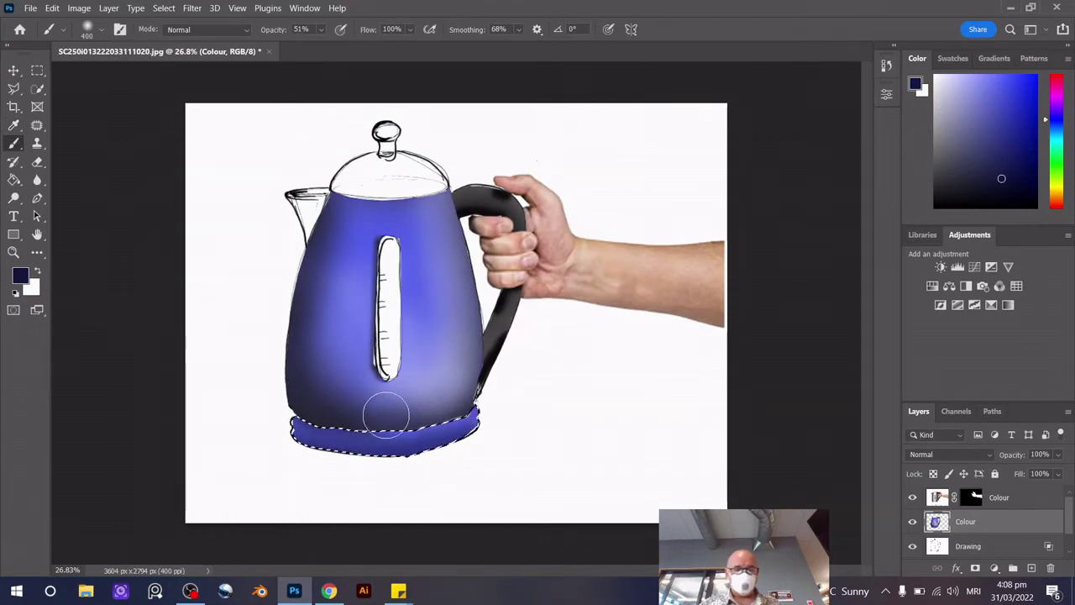
Adjust brush hardness and shade the kettle's lower body darker navy
click(102, 29)
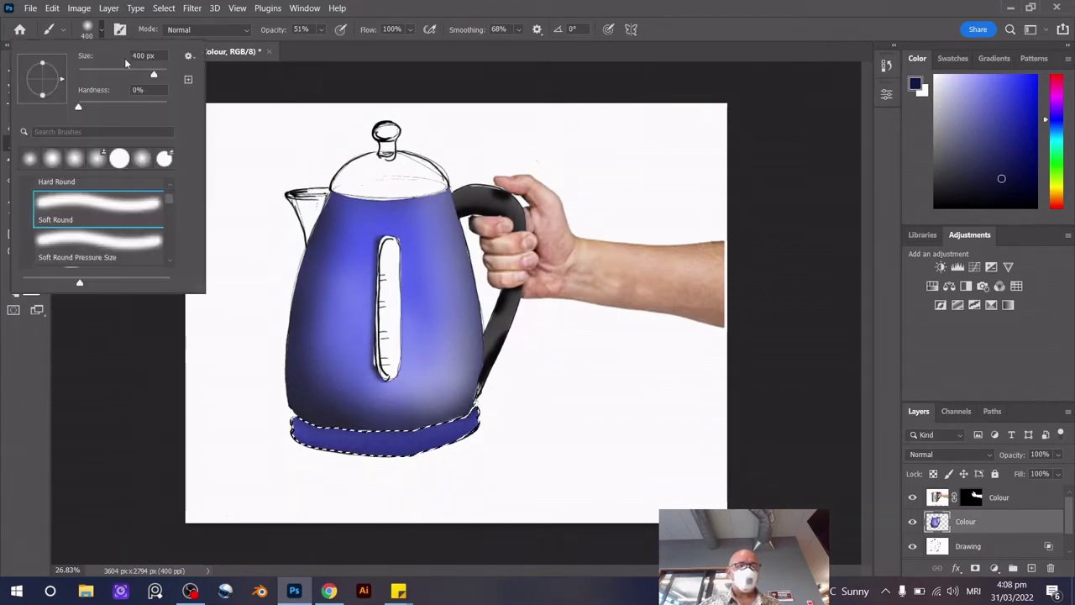
drag(102, 106, 120, 107)
click(316, 393)
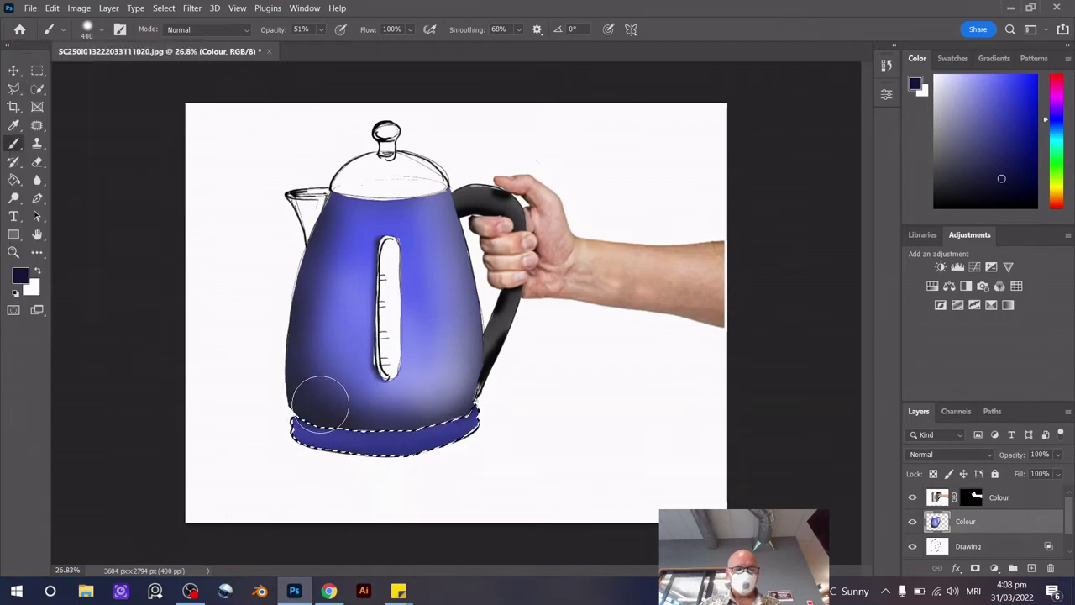
drag(338, 404, 432, 398)
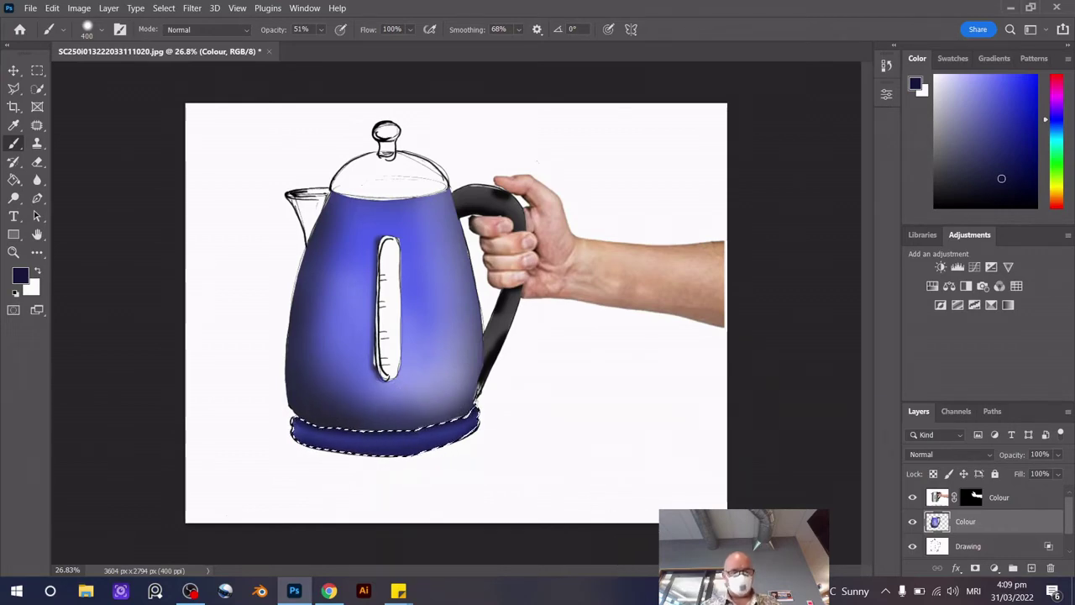
Deselect the base and move the Colour layer below the Drawing layer
key(ctrl+d)
scroll(403, 427, down, 2)
scroll(366, 505, up, 5)
scroll(366, 505, up, 4)
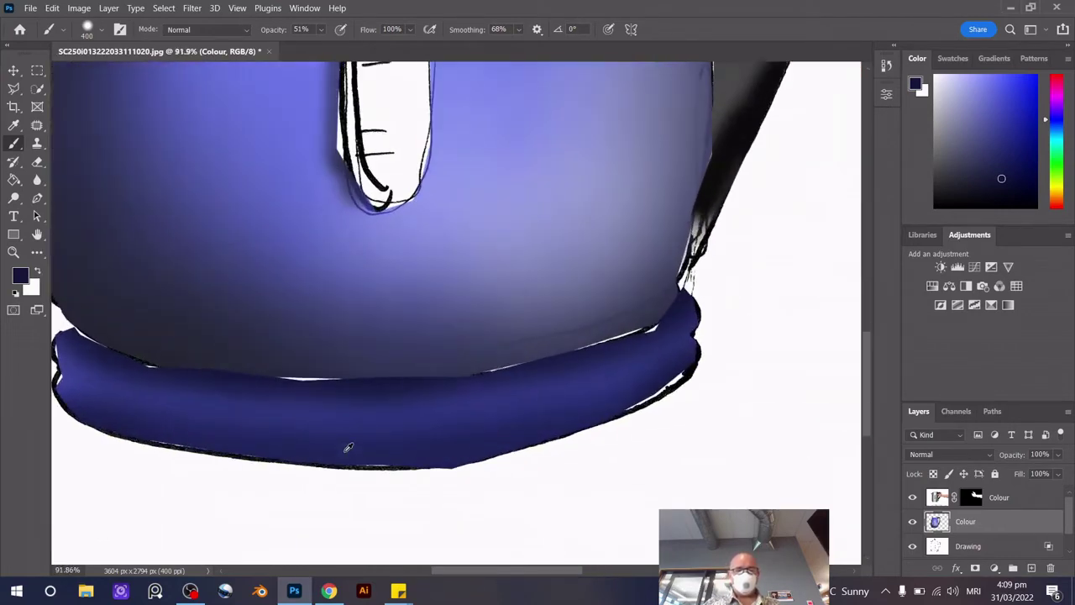
scroll(344, 445, up, 1)
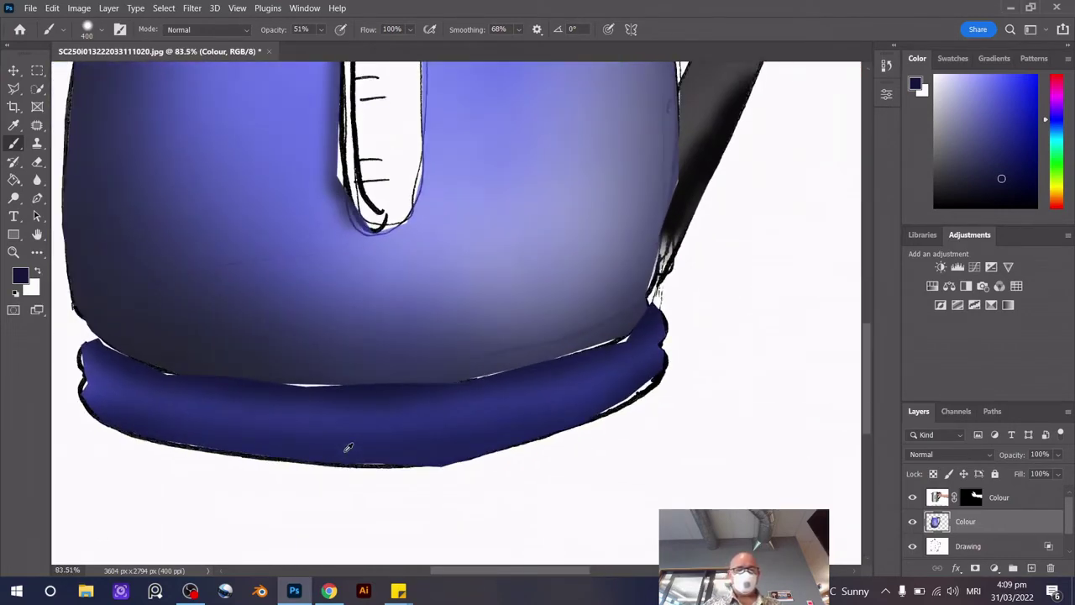
click(14, 70)
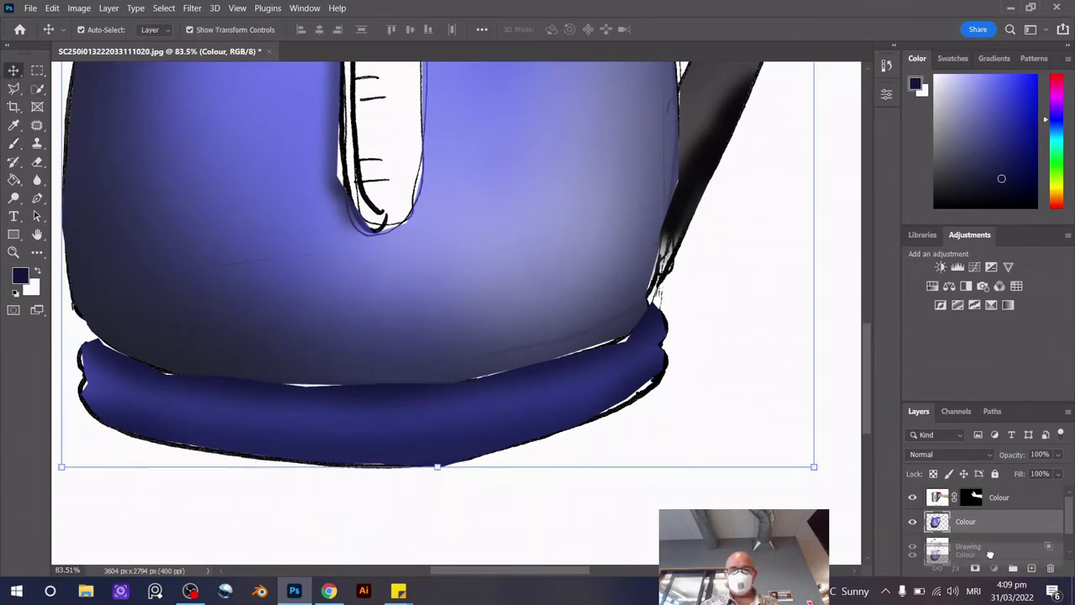
drag(987, 525, 996, 540)
Set the Drawing layer's Blend If to 144 so light sketch areas drop out, then reselect Colour
scroll(636, 424, down, 4)
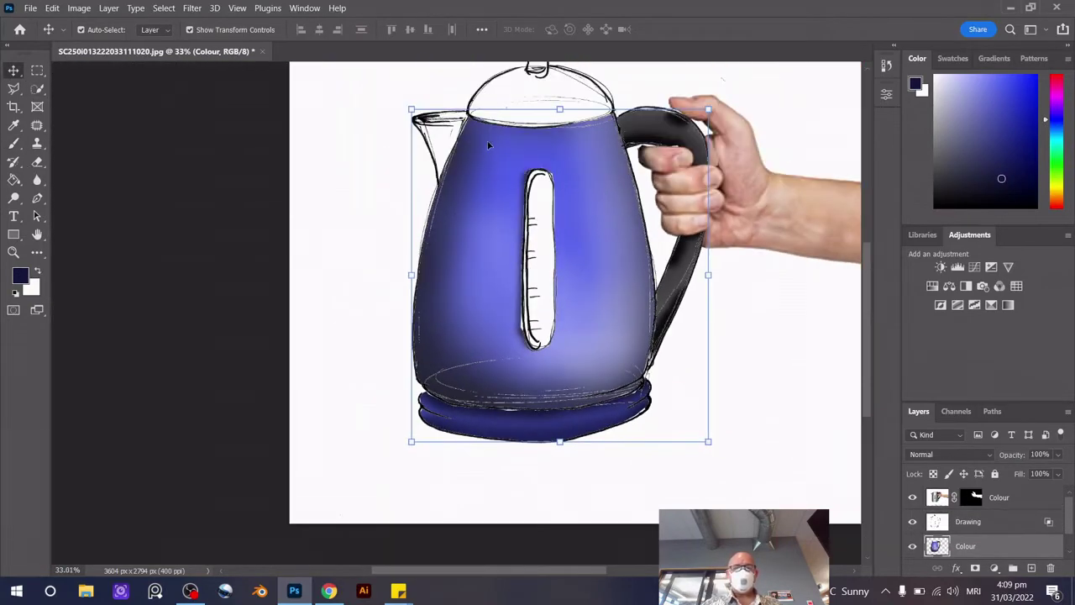
scroll(364, 342, up, 1)
scroll(364, 342, up, 1)
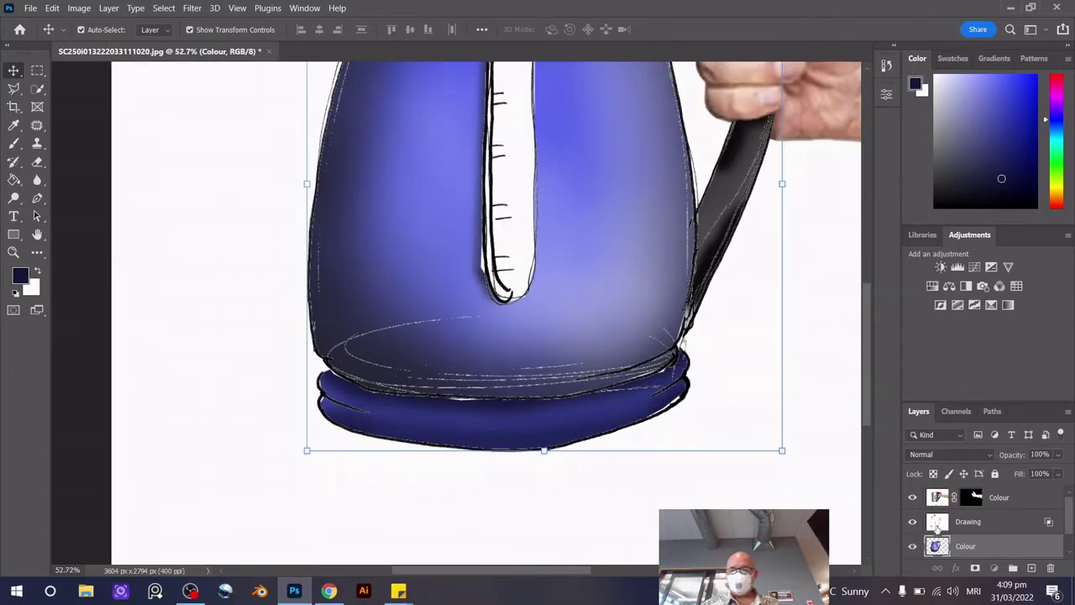
double_click(938, 523)
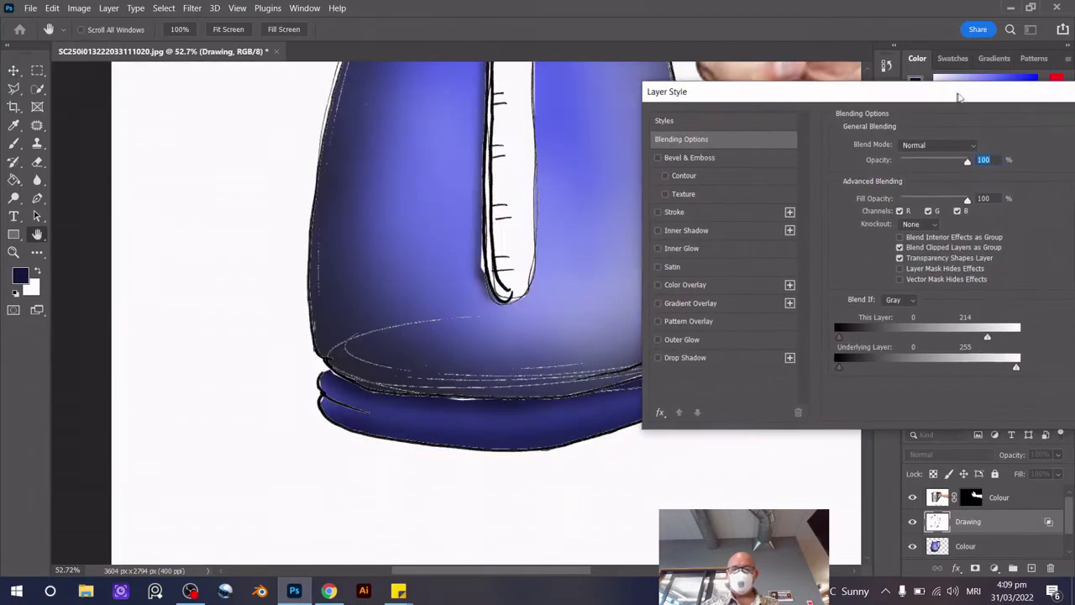
drag(959, 98, 965, 97)
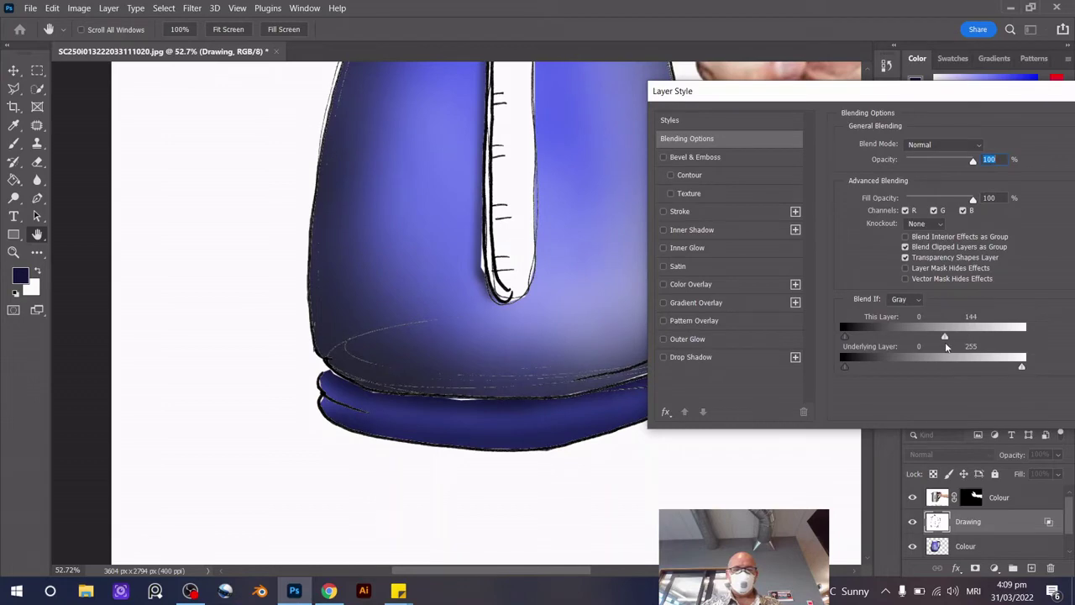
drag(947, 347, 943, 347)
drag(970, 95, 849, 95)
click(1020, 122)
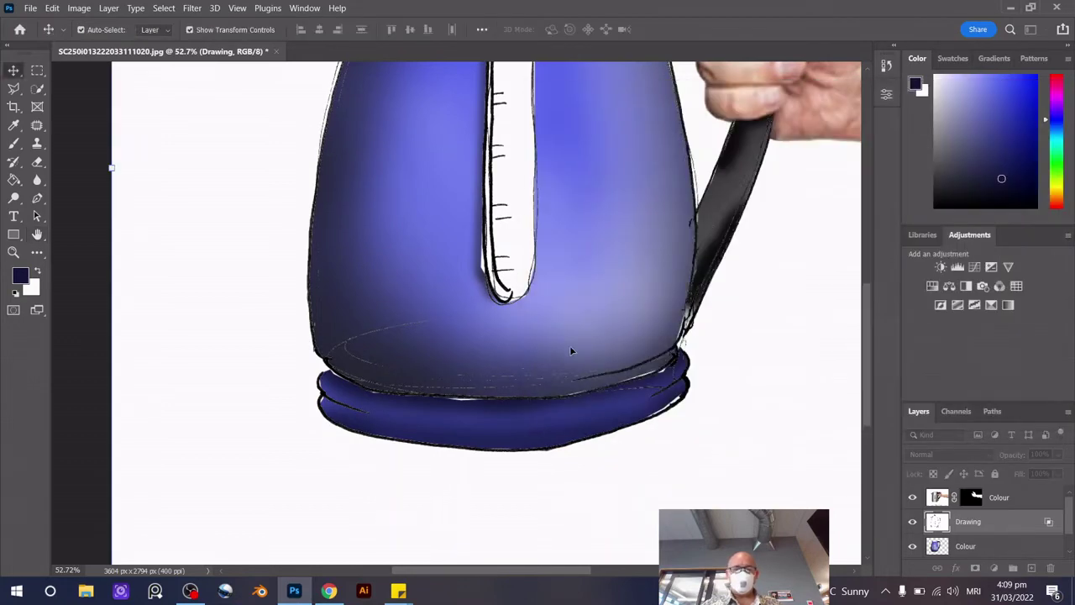
key(ctrl+0)
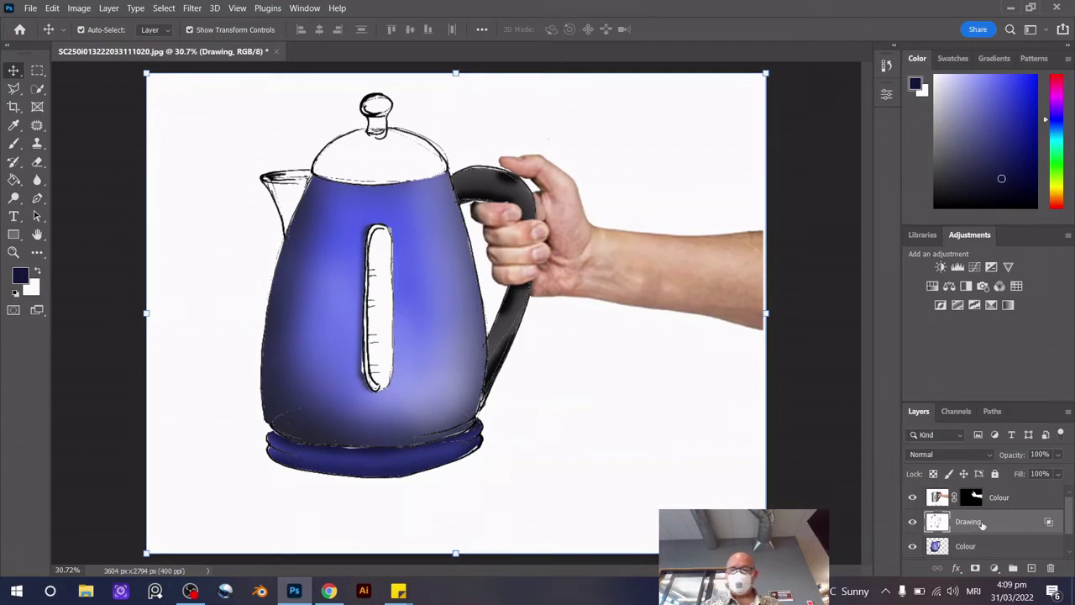
click(961, 546)
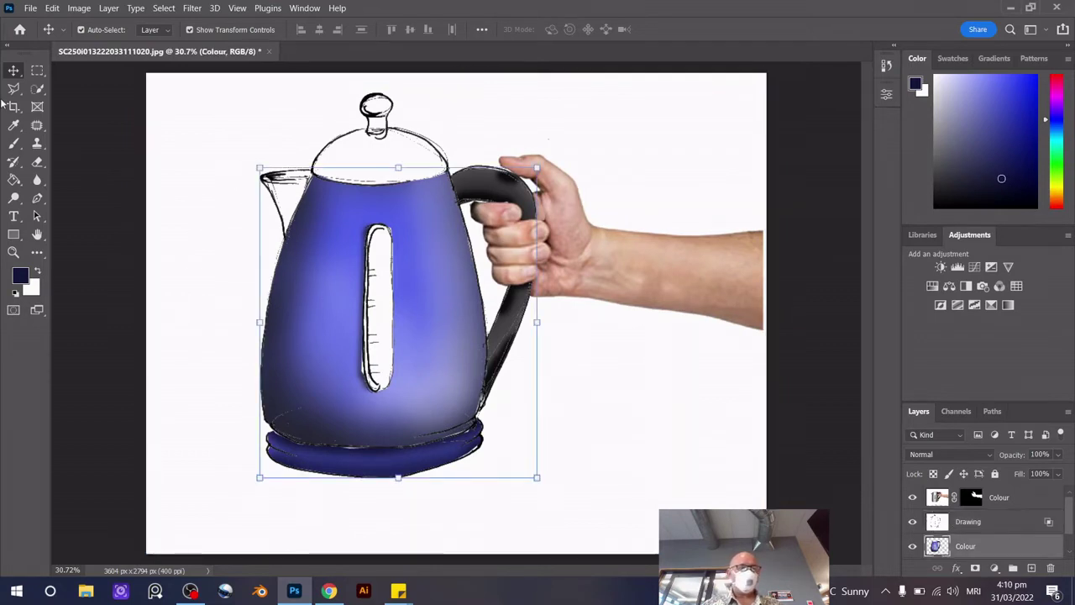
Paint the lassoed spout light grey, then darker grey at 100% brush opacity
click(21, 277)
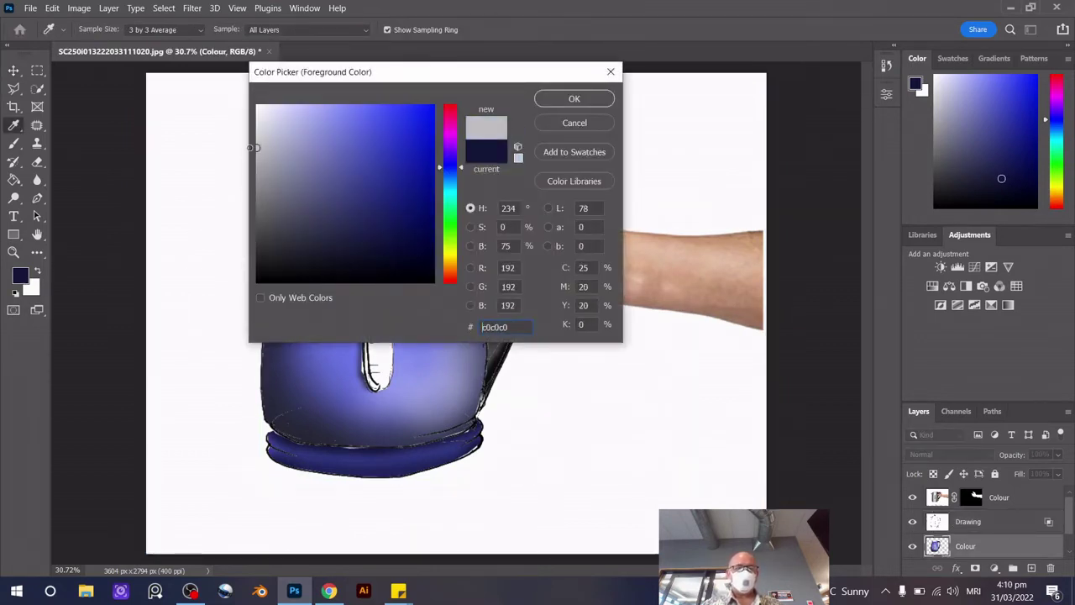
click(636, 130)
click(574, 99)
scroll(256, 172, up, 3)
key(l)
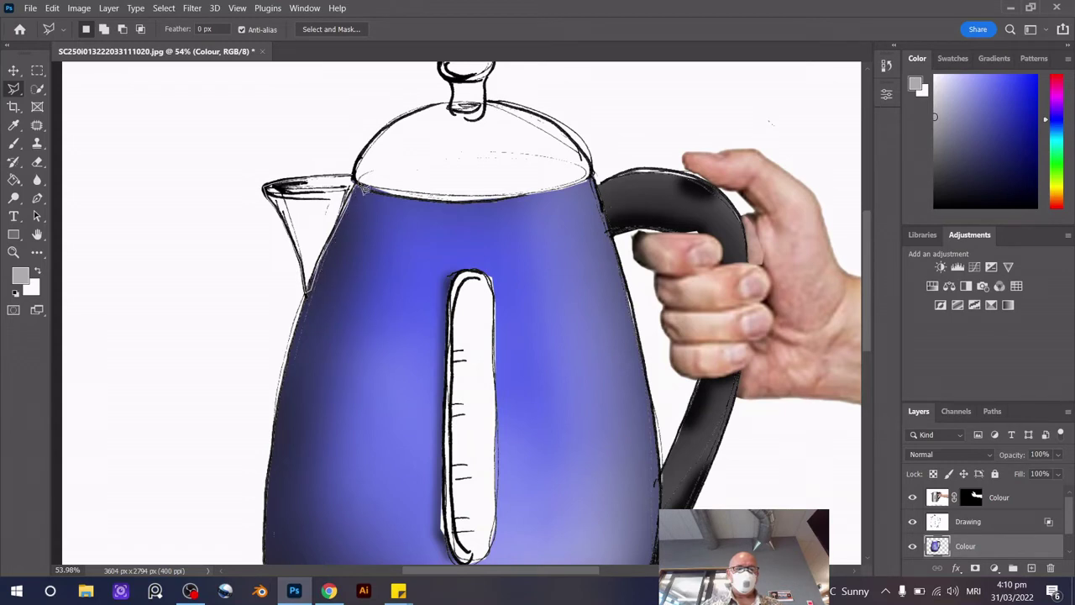
click(13, 142)
drag(278, 193, 312, 210)
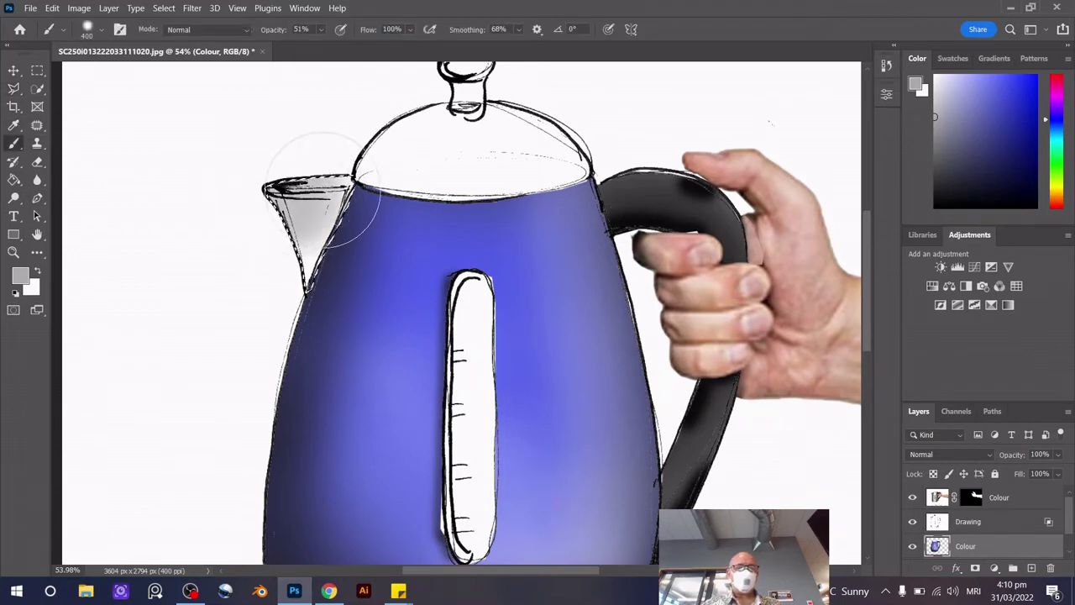
click(321, 29)
drag(338, 49, 364, 49)
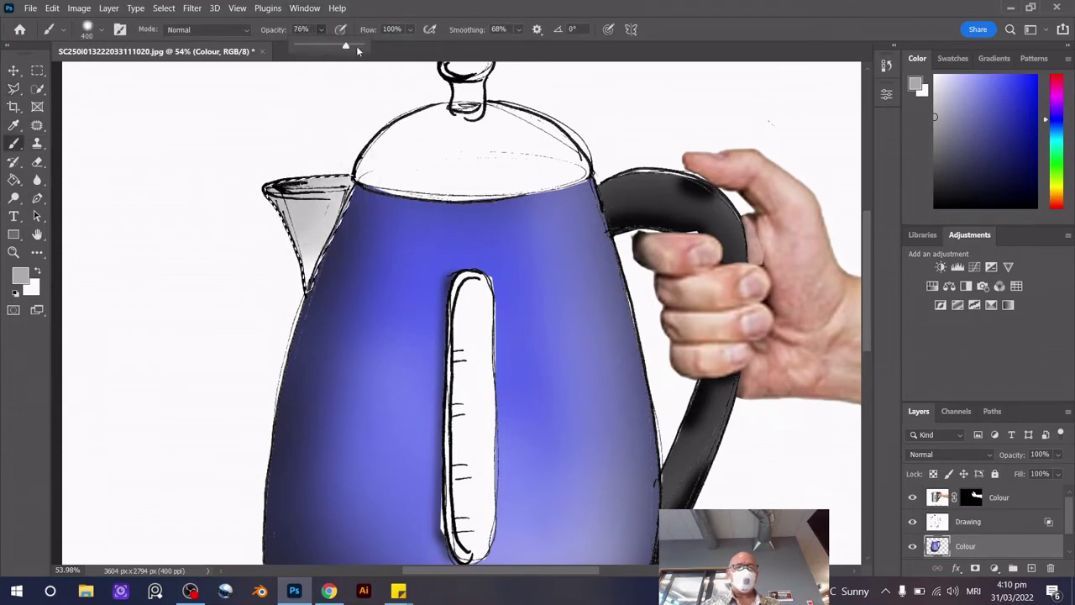
drag(300, 204, 304, 256)
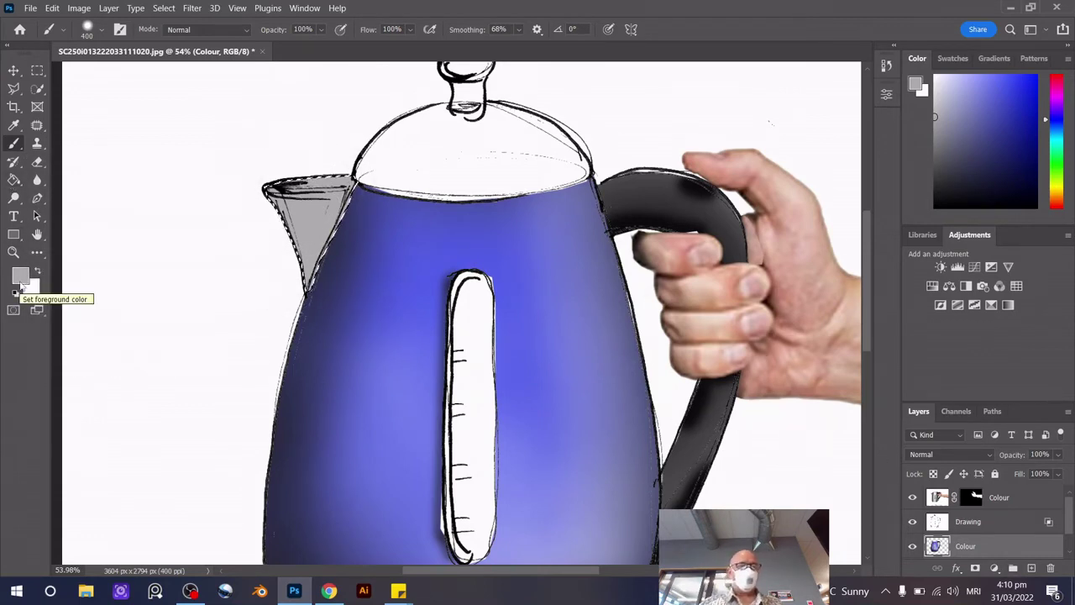
Paint a near-white (#eeeeee) strip along the spout's edge and set brush hardness to 15%
click(21, 277)
click(257, 115)
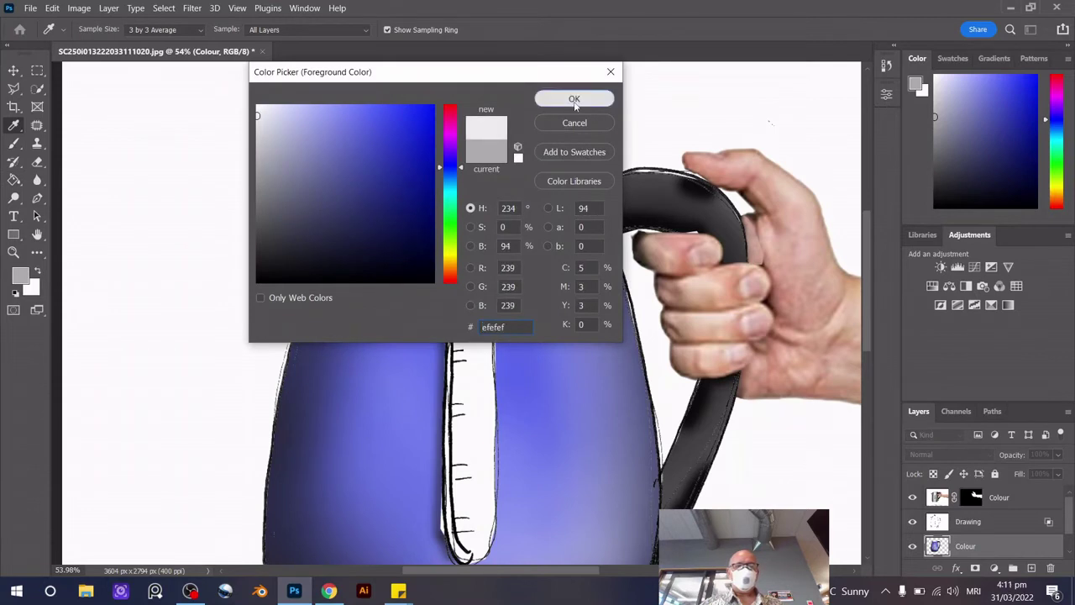
click(574, 98)
key(b)
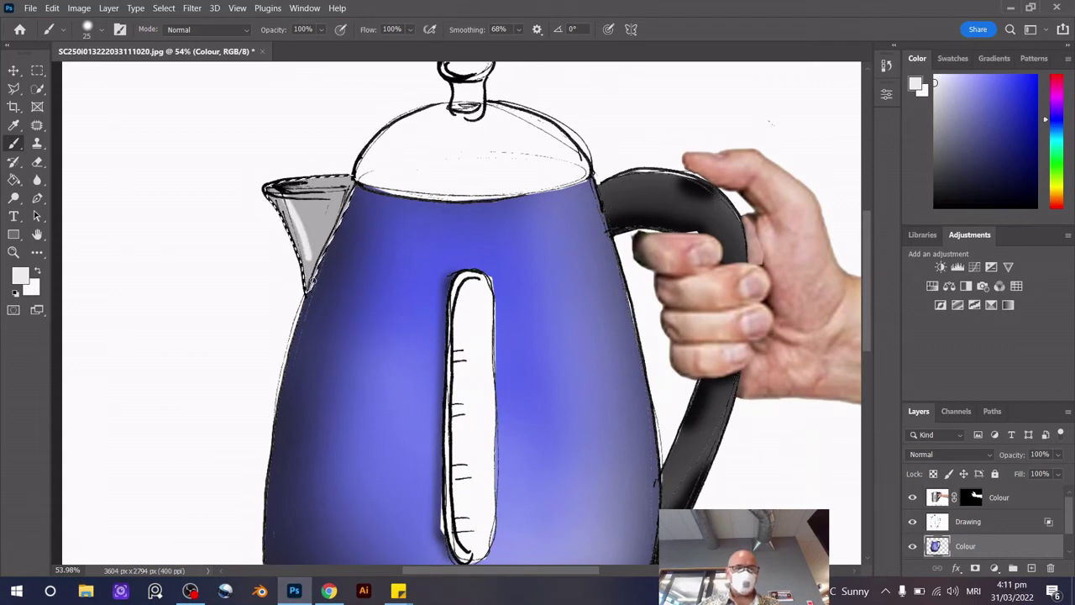
drag(322, 267, 303, 220)
click(100, 33)
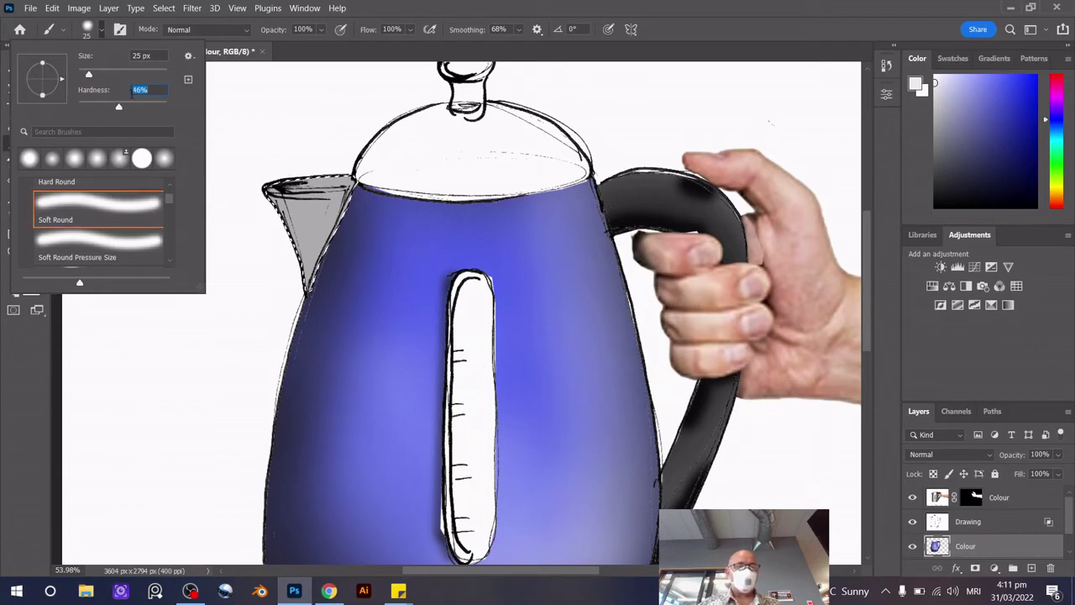
click(93, 108)
key(Return)
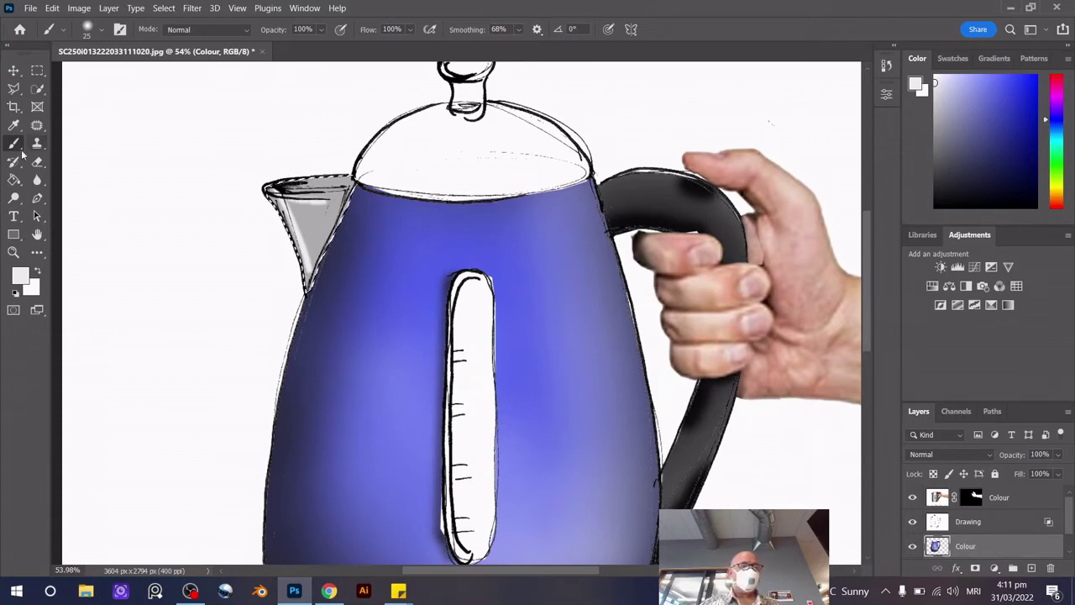
Set the foreground to dark grey, enlarge the brush to 500 px, and fit the kettle in view
click(21, 276)
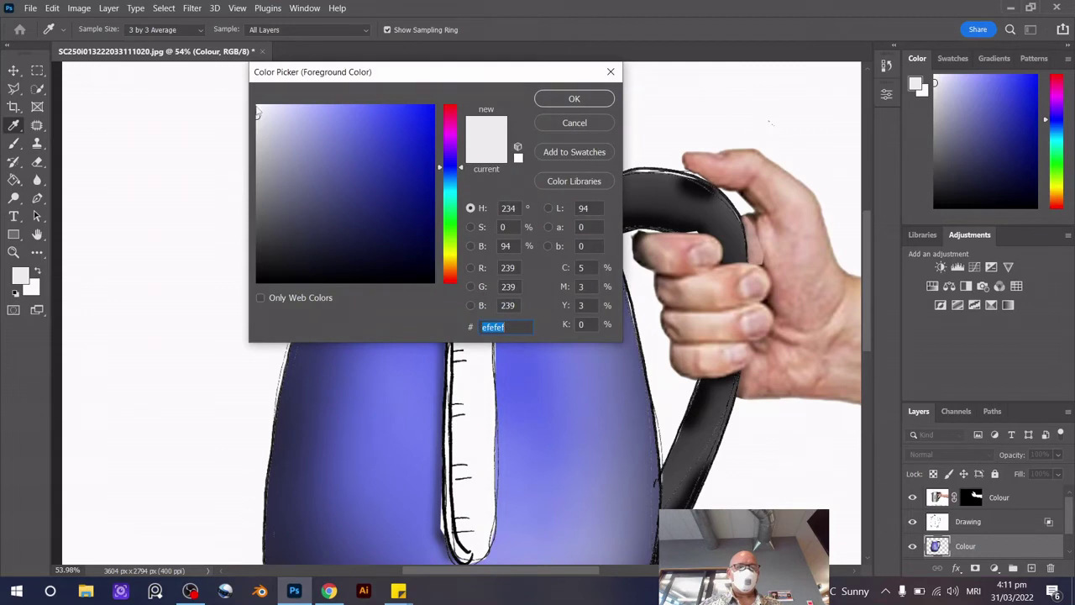
drag(258, 110, 260, 243)
click(574, 99)
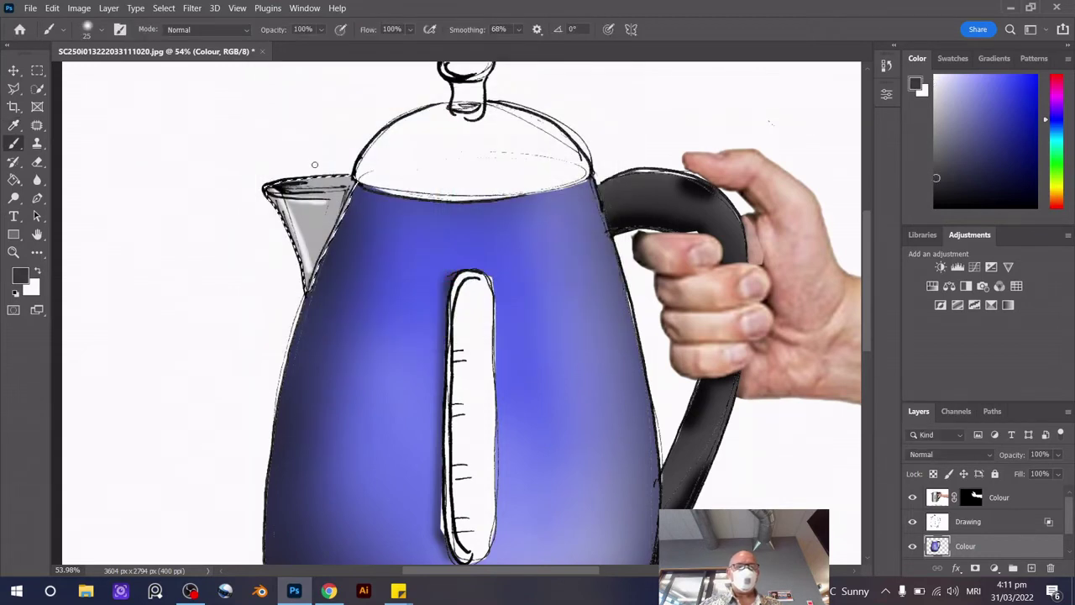
key(bracketright)
key(bracketright)
key(bracketright)
key(bracketright)
key(bracketright)
key(bracketright)
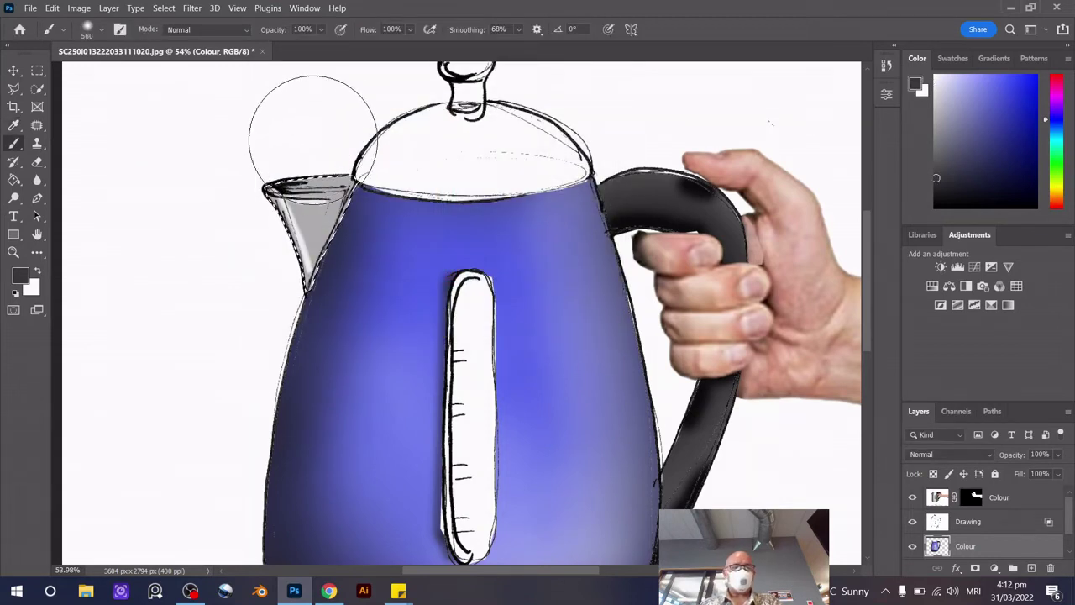
key(bracketright)
key(bracketright)
key(bracketright)
key(bracketright)
key(bracketright)
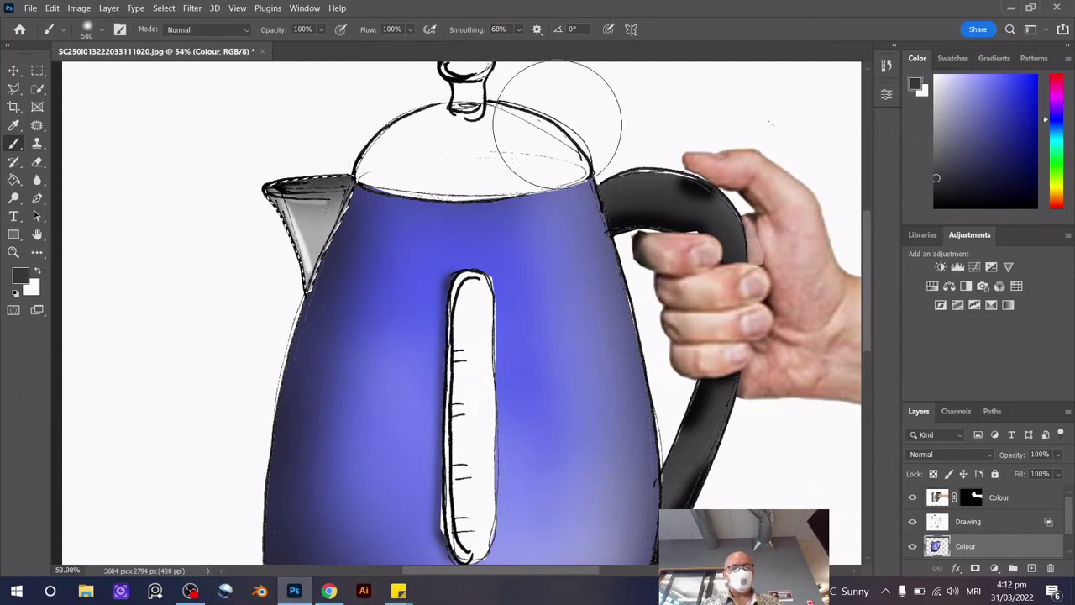
click(90, 38)
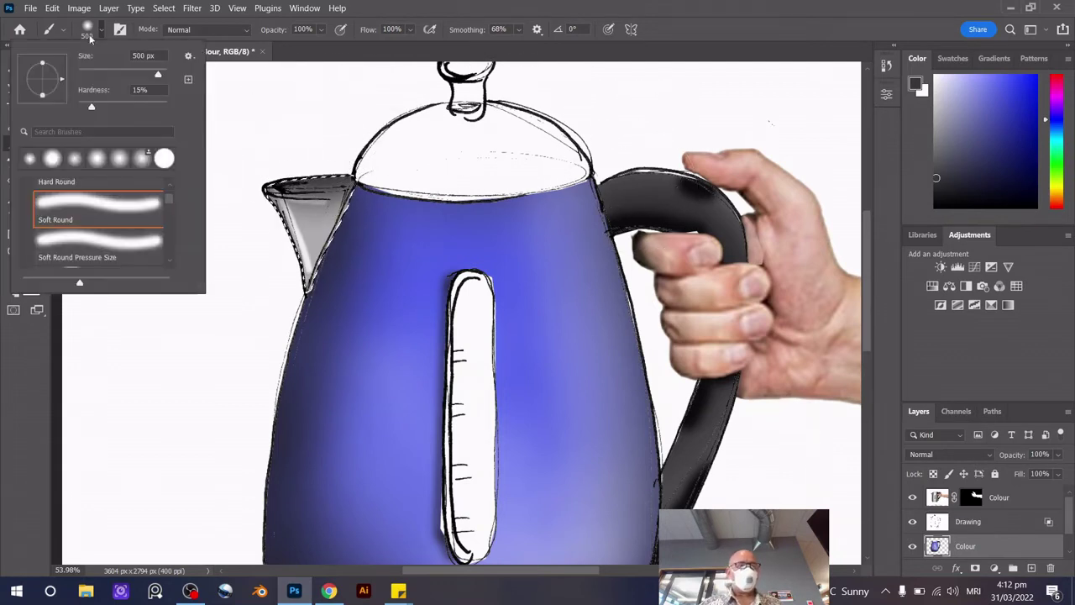
click(312, 113)
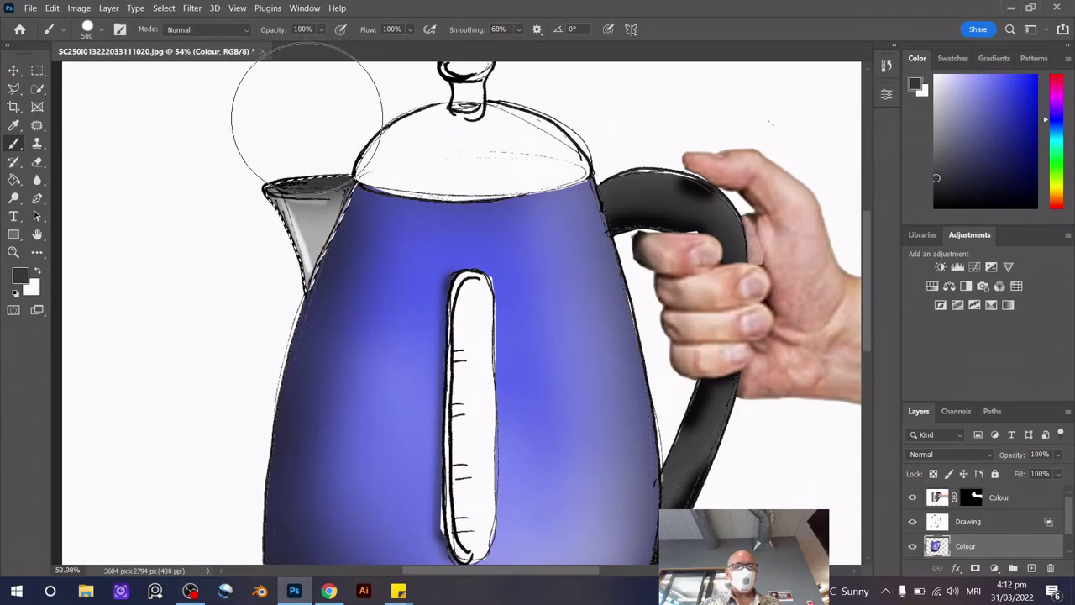
key(ctrl+0)
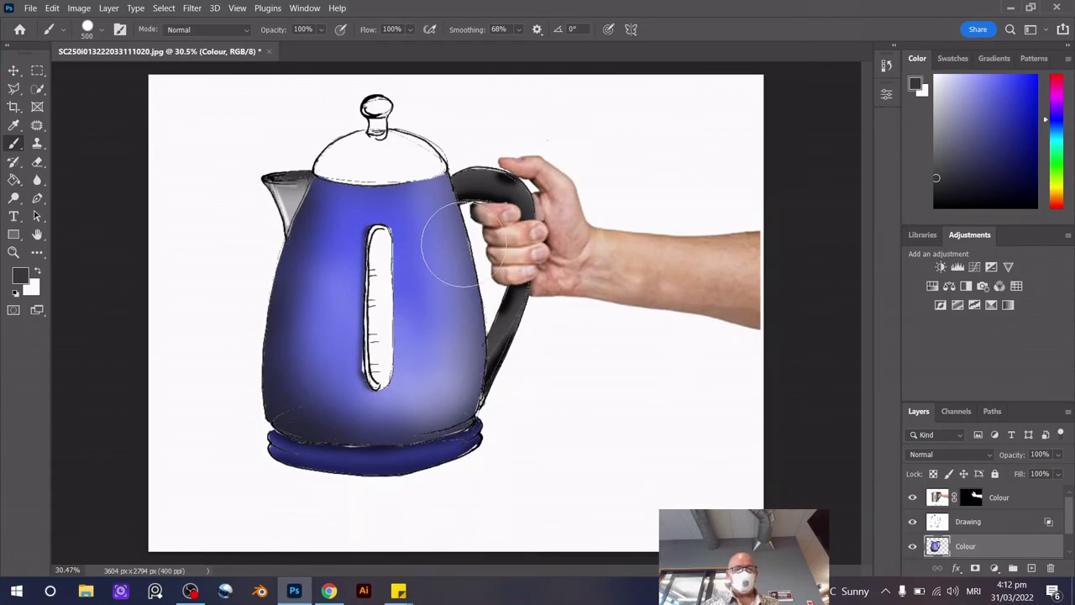
Adjust the view around the lid and switch to the Polygonal Lasso tool
key(ctrl+minus)
scroll(412, 213, up, 1)
scroll(411, 213, up, 3)
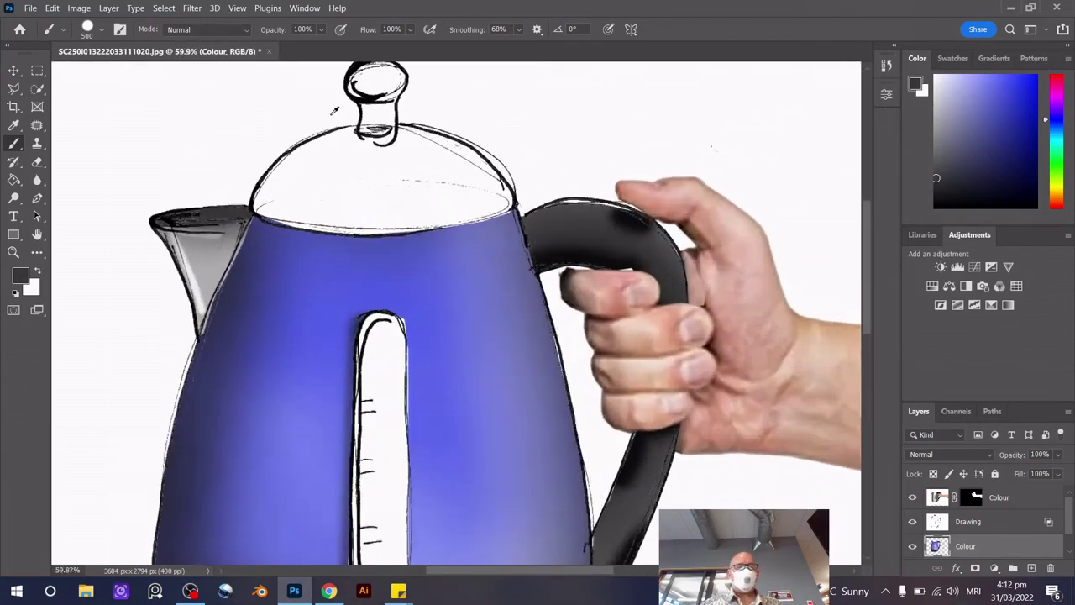
key(l)
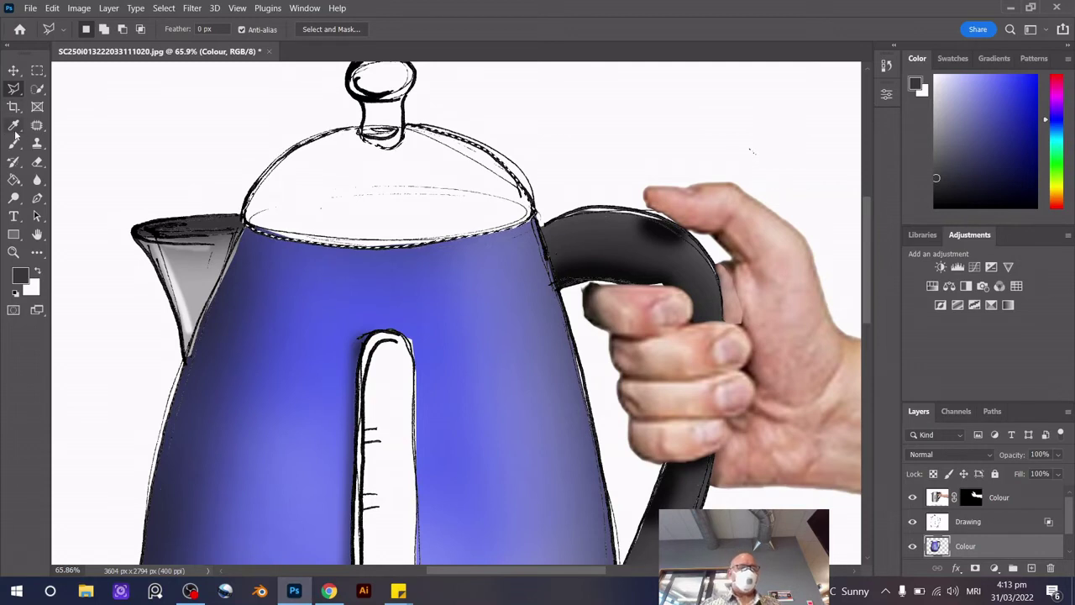
Sample the kettle body's blue and fill the selected lid with it
click(14, 168)
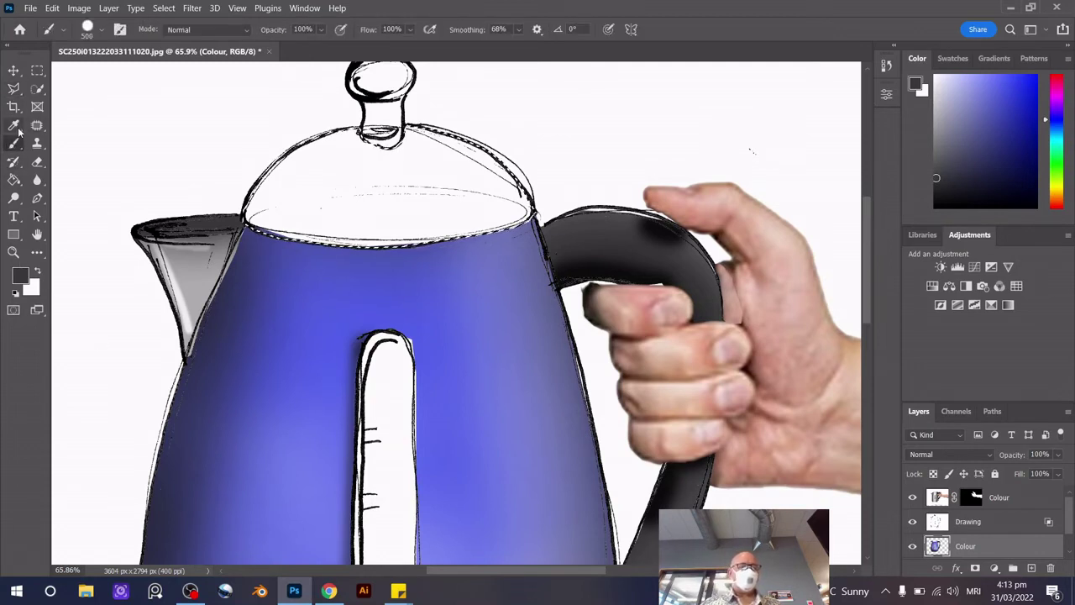
click(13, 125)
click(326, 407)
key(b)
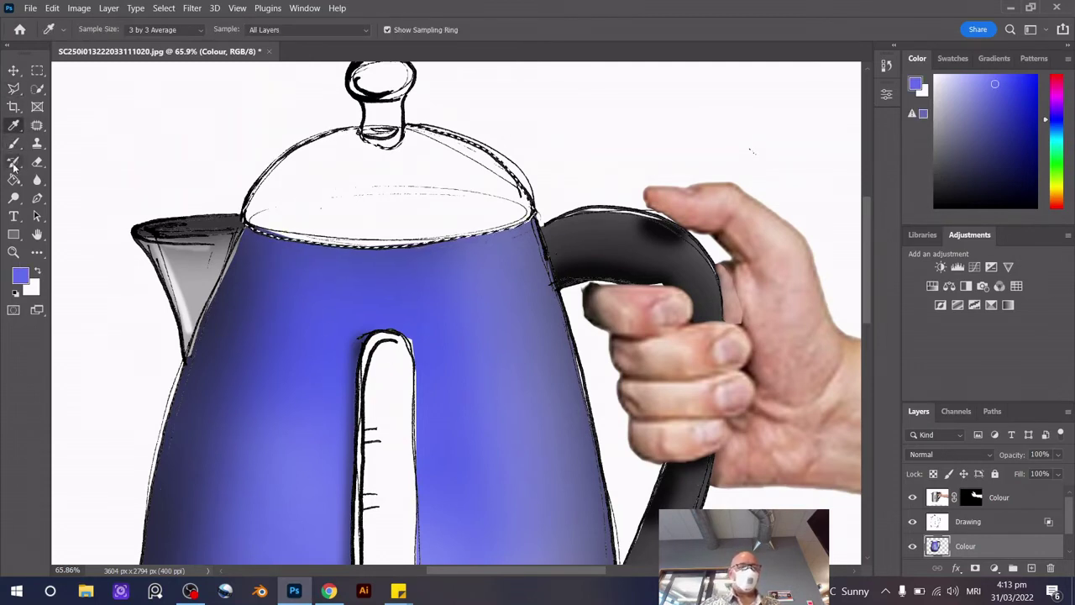
mouse_move(327, 176)
mouse_down()
mouse_move(504, 195)
mouse_move(576, 240)
mouse_up()
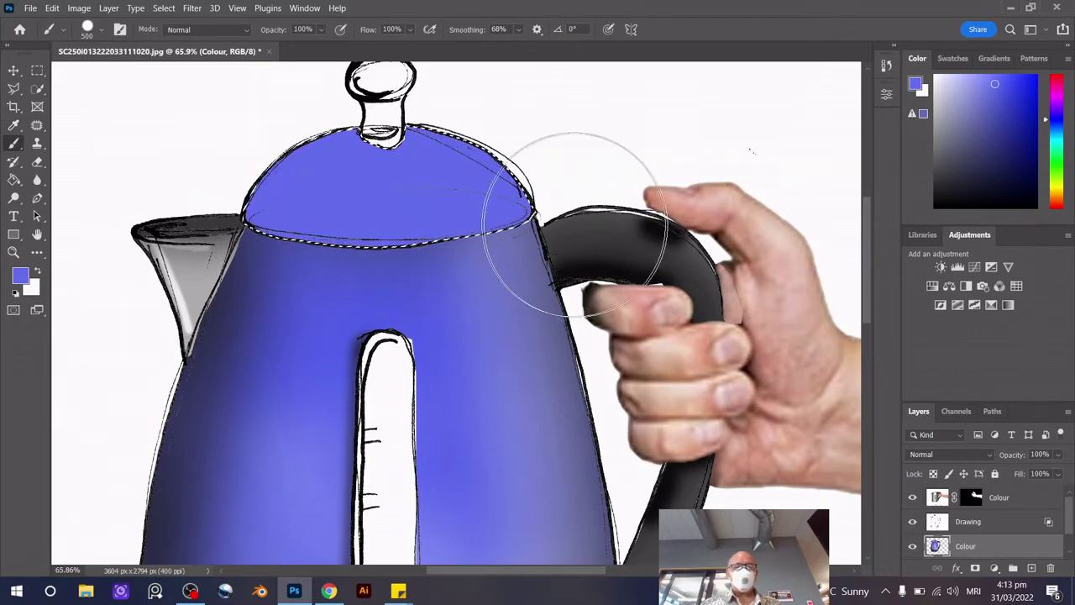
Choose a dark grey-blue at 62% brush opacity, try a dab on the lid, and undo it
click(20, 276)
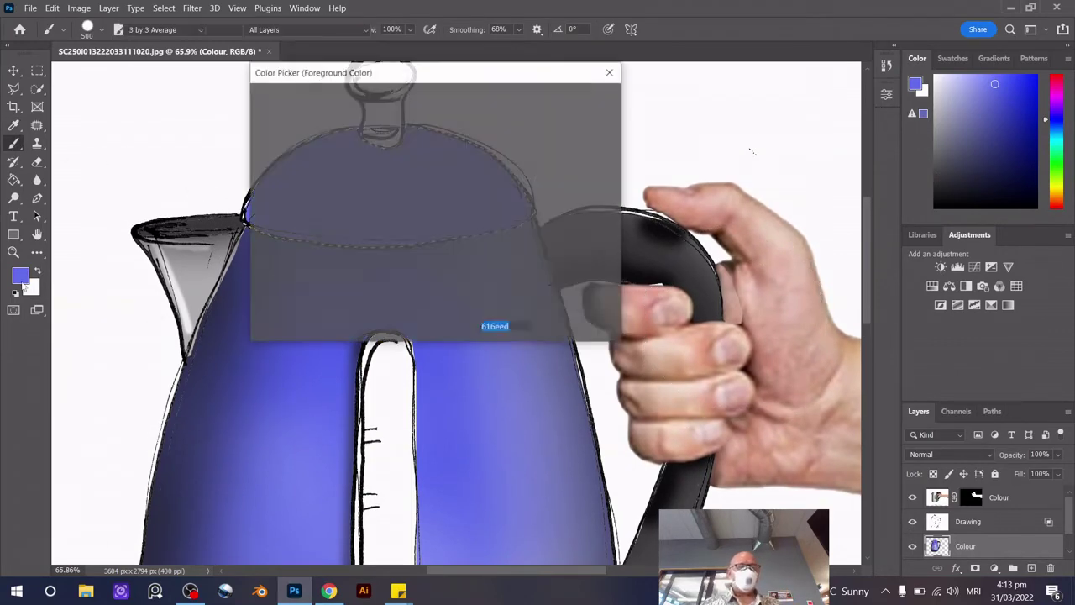
drag(280, 206, 298, 228)
click(611, 99)
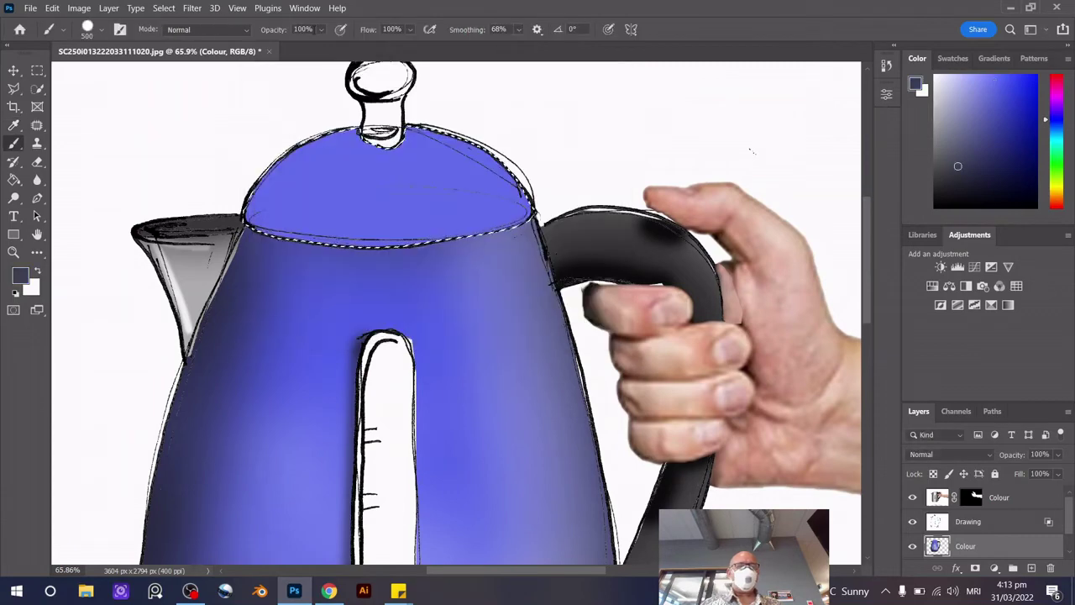
drag(313, 52, 309, 52)
click(318, 167)
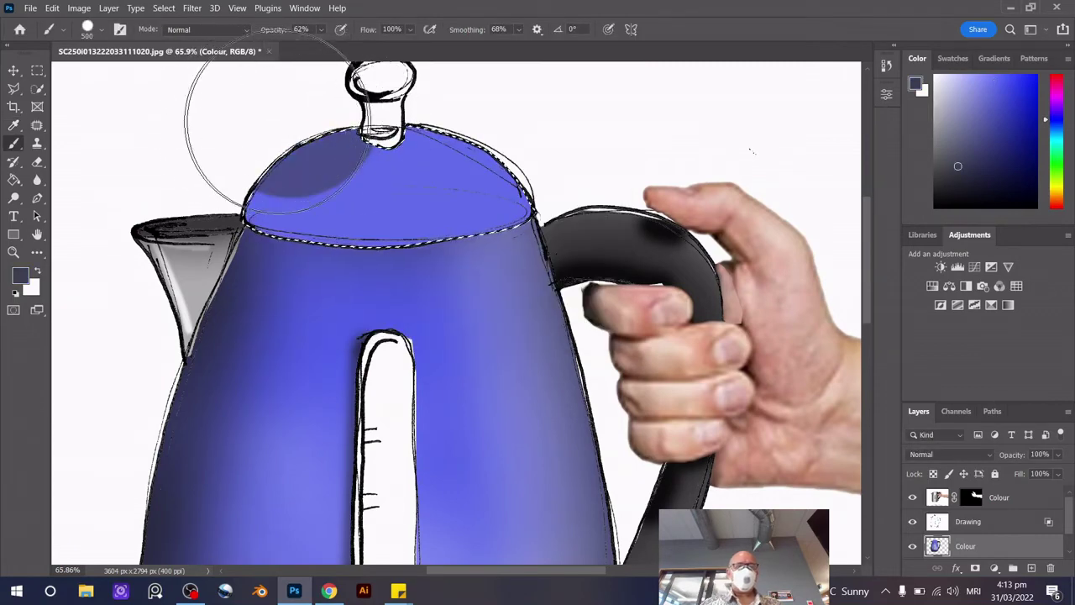
key(ctrl+z)
key(ctrl+z)
Soften the brush to 0% hardness and paint the lid's blue over its white patch
click(101, 32)
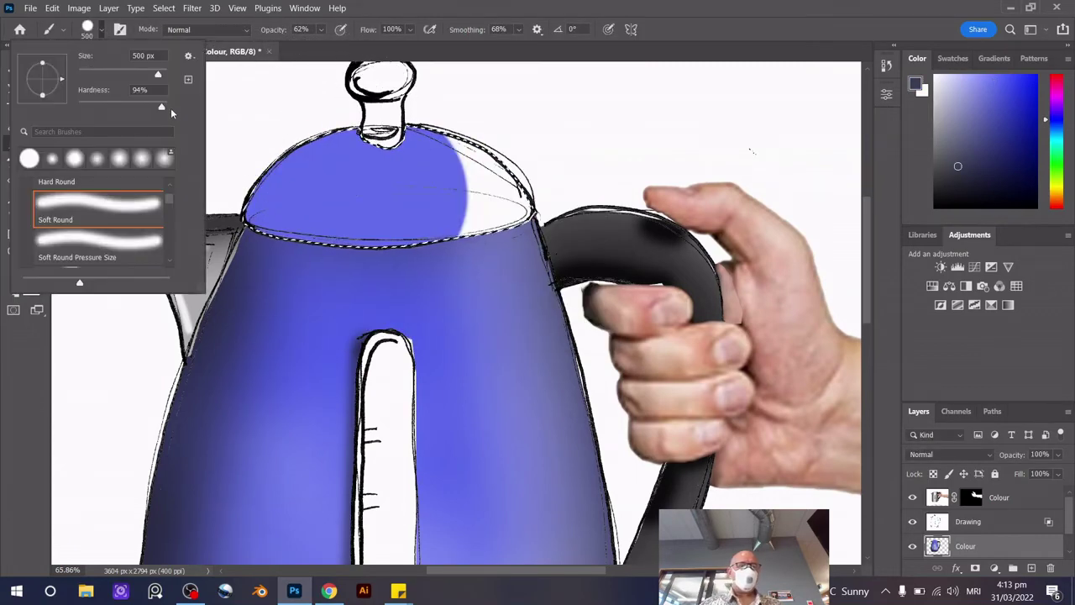
drag(161, 108, 78, 108)
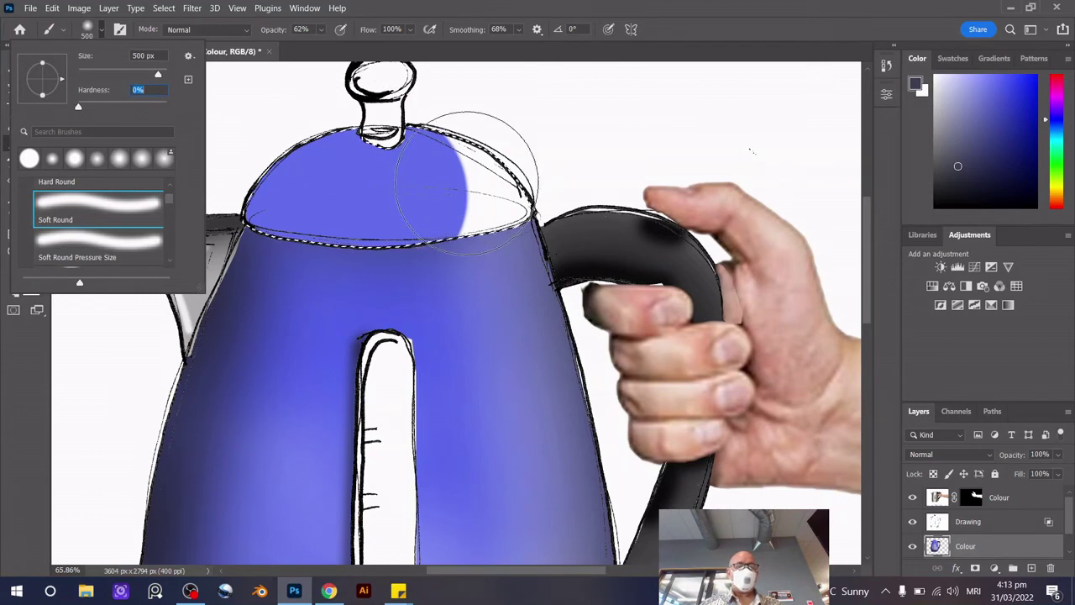
key(Return)
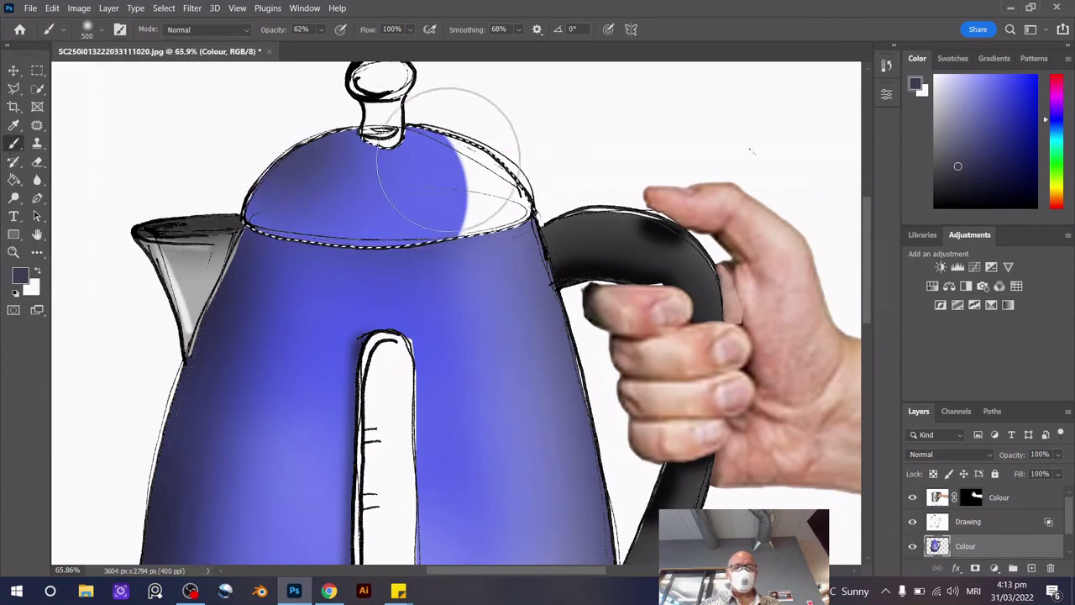
click(13, 124)
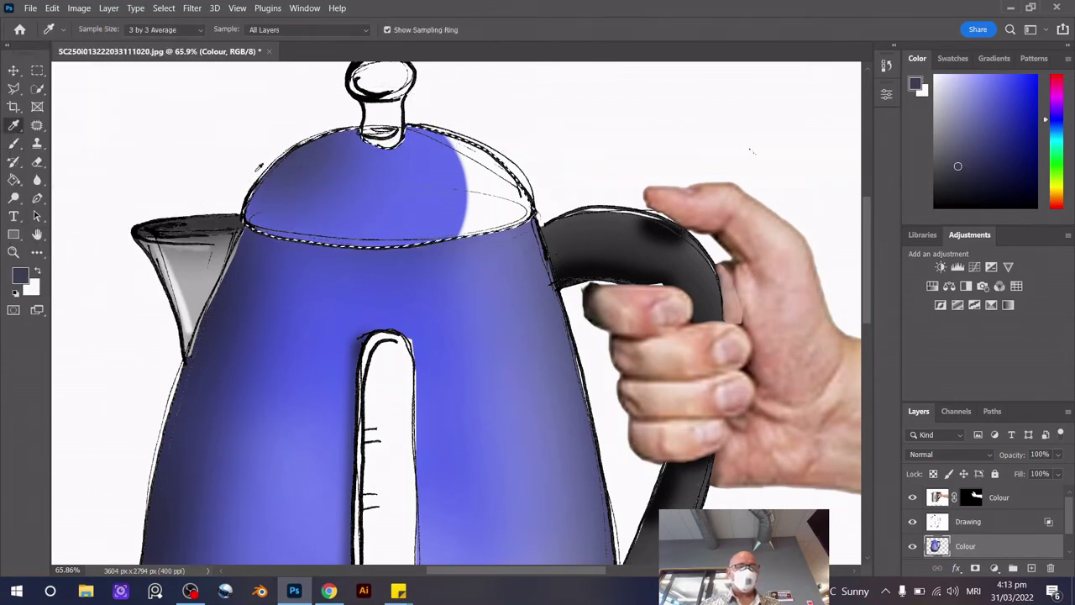
click(422, 205)
click(13, 142)
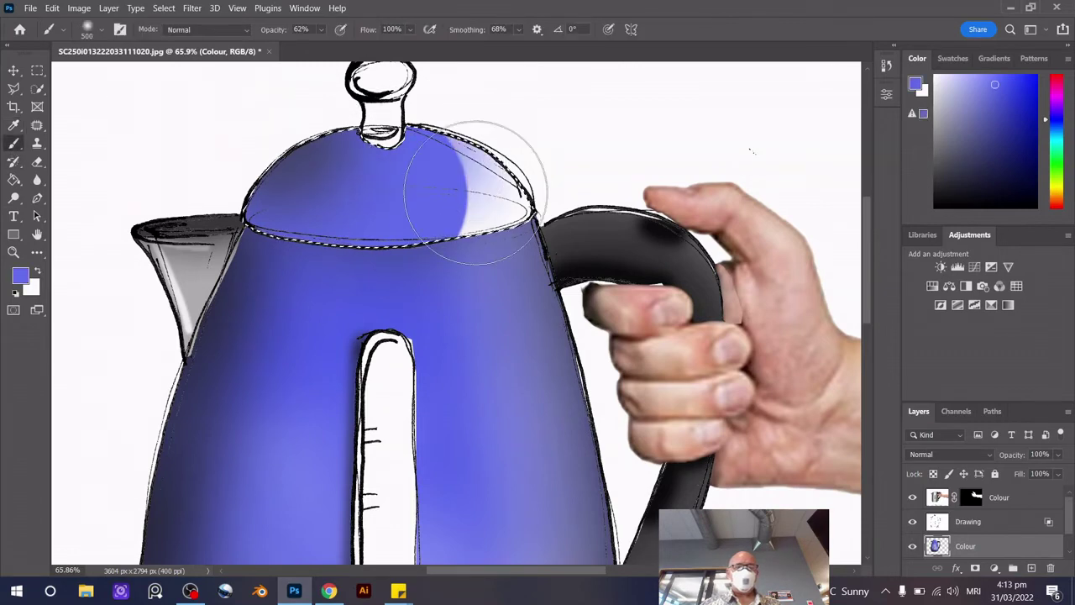
drag(470, 168, 466, 185)
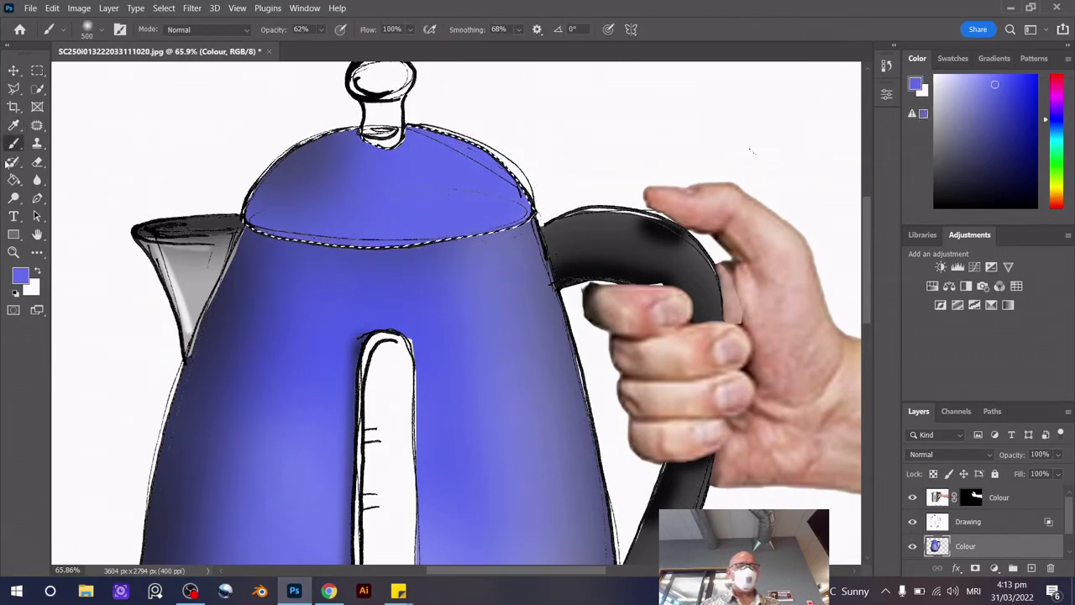
Shade under the knob in slightly darker blue with a 175 px brush, then deselect and zoom out
click(14, 125)
click(21, 276)
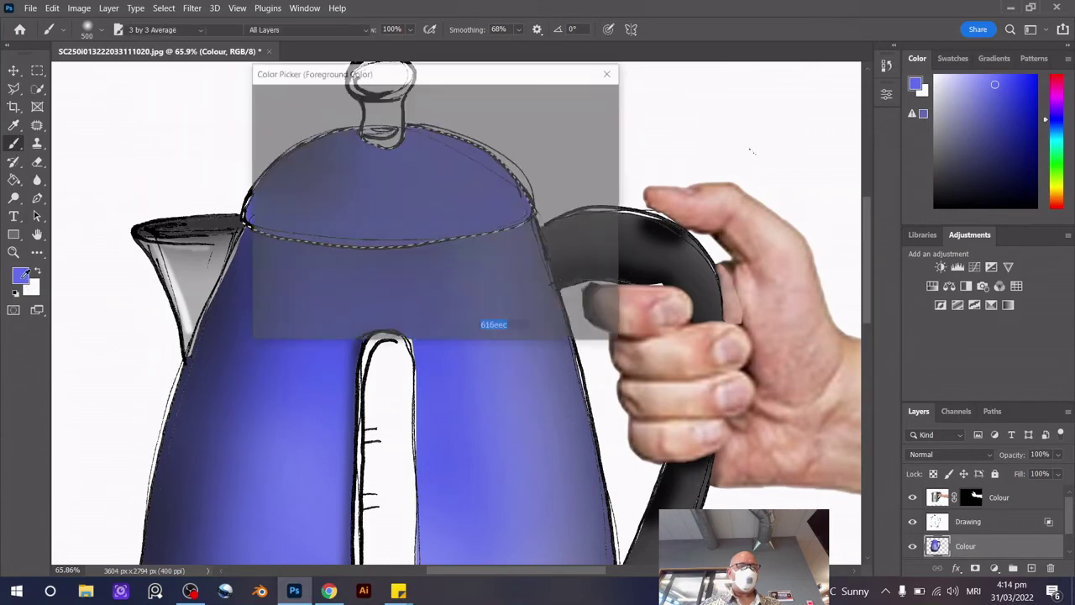
click(300, 220)
click(573, 98)
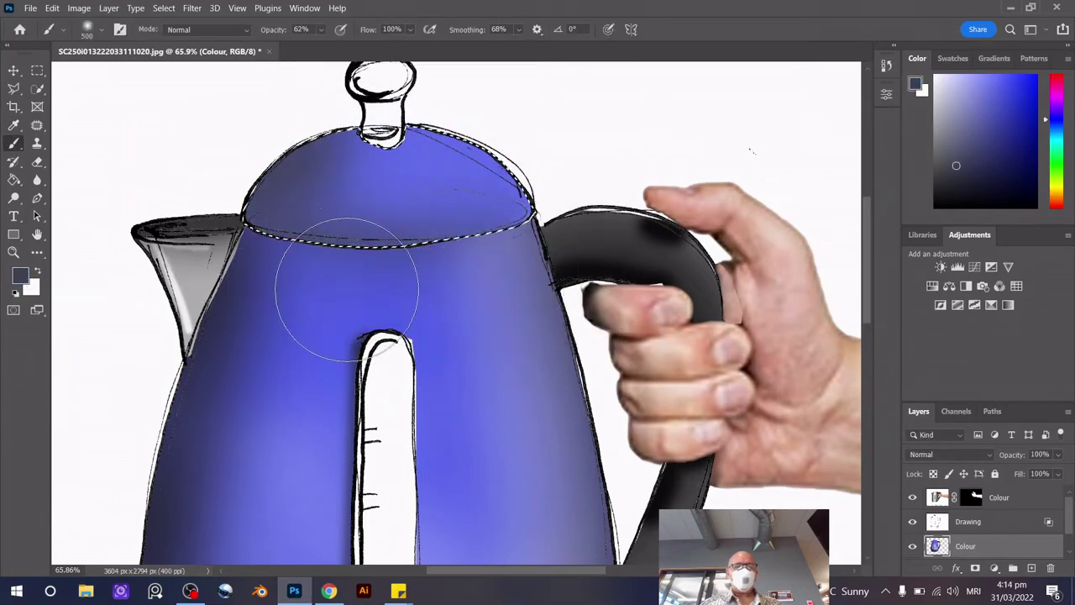
key(bracketleft)
key(bracketleft)
key(bracketleft)
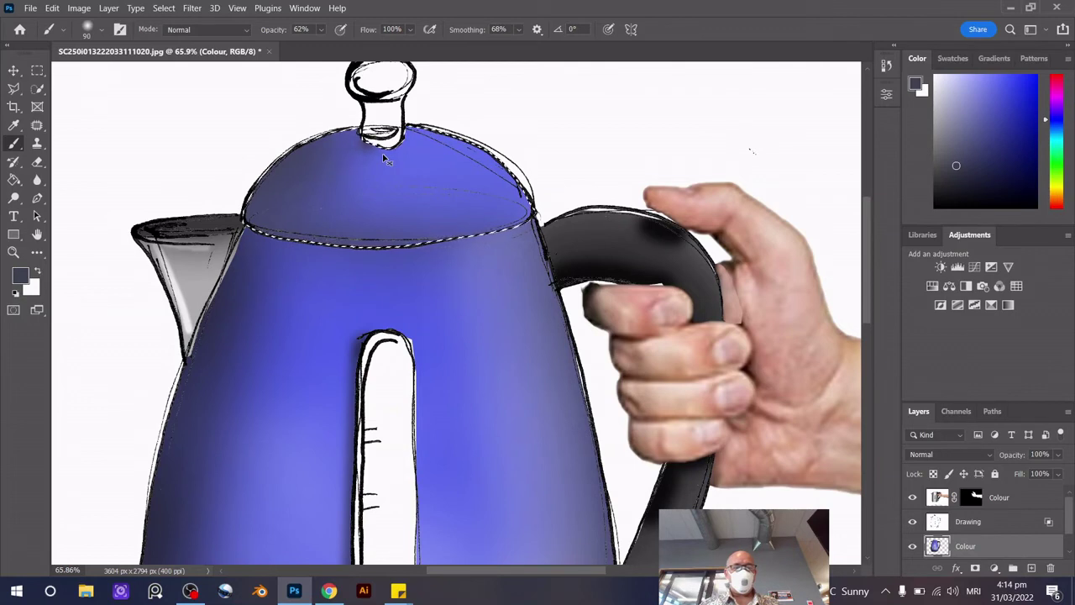
key(bracketright)
key(bracketright)
key(bracketright)
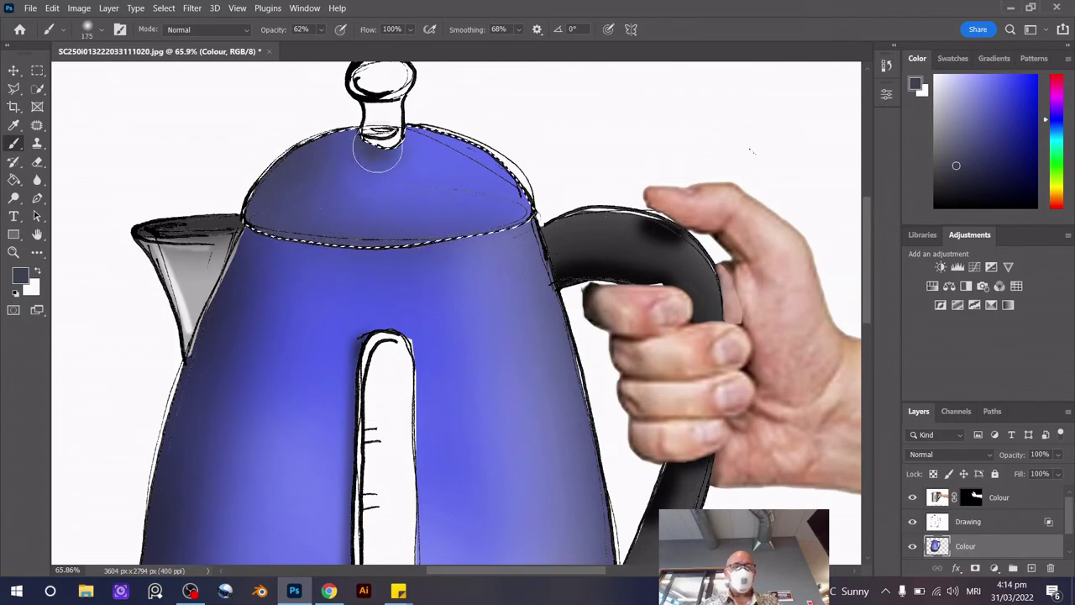
drag(376, 149, 463, 168)
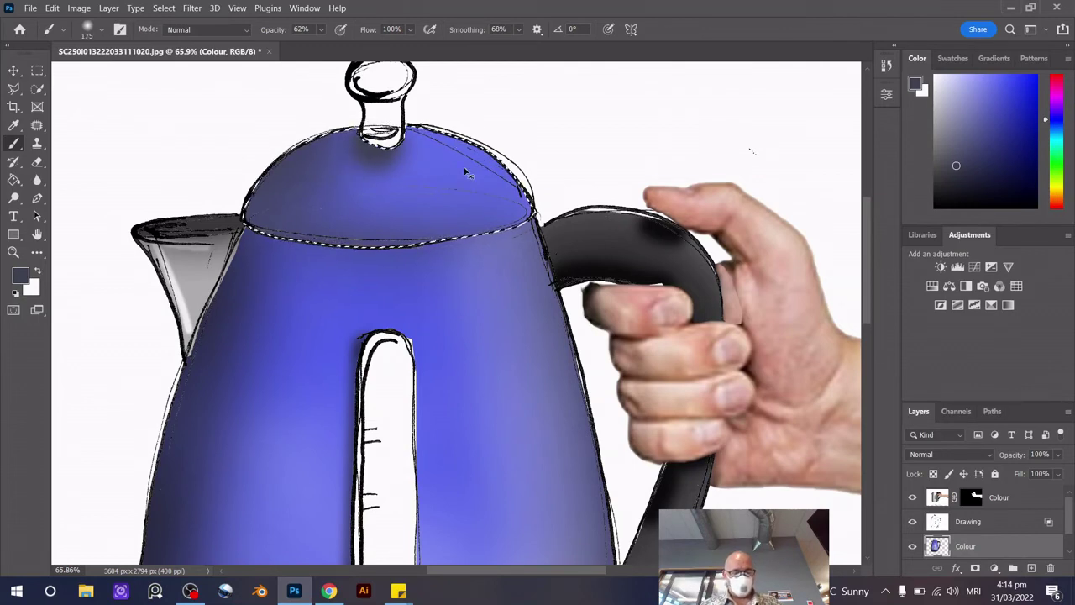
key(ctrl+d)
scroll(464, 168, down, 3)
scroll(610, 252, down, 2)
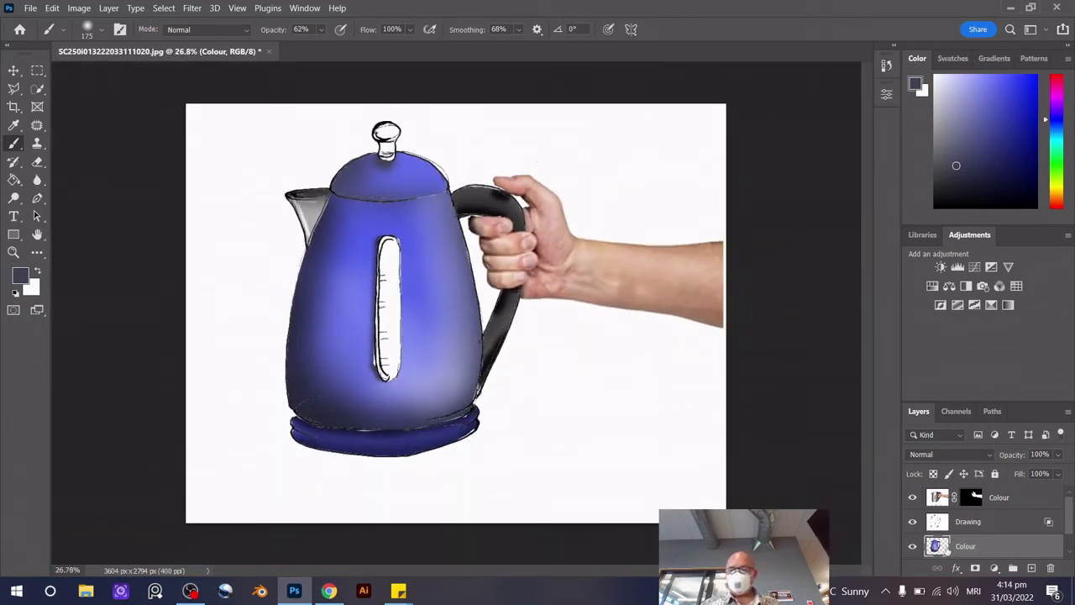
Add a new layer below the Colour layer and draw a wide, flat elliptical selection under the kettle
scroll(947, 546, down, 1)
right_click(937, 522)
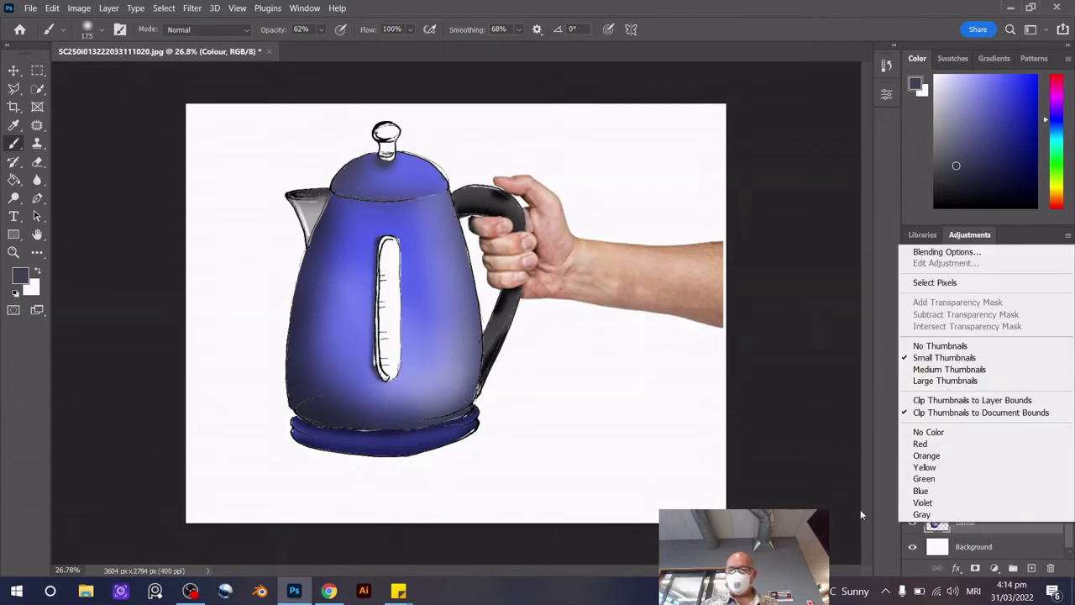
click(1031, 568)
drag(988, 530, 941, 558)
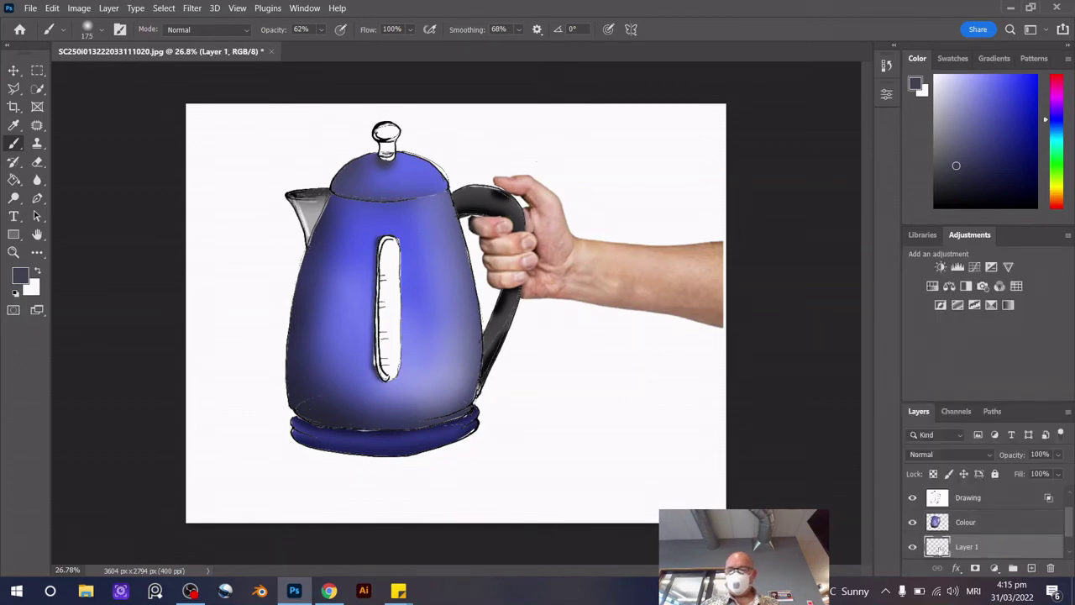
right_click(37, 72)
click(100, 84)
mouse_move(210, 447)
mouse_down()
mouse_move(456, 518)
mouse_move(472, 544)
mouse_up()
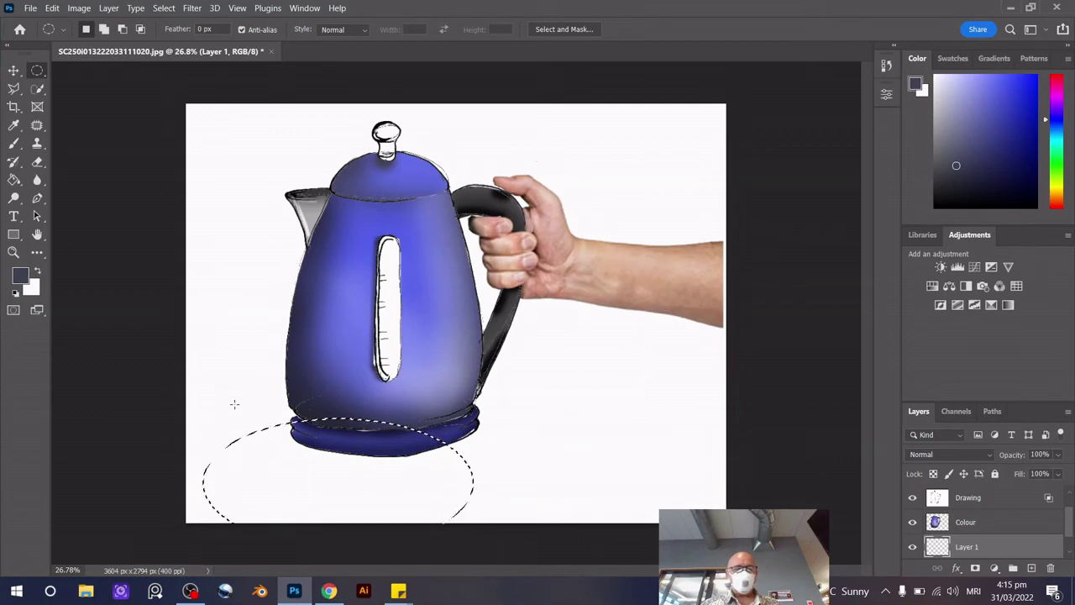
mouse_move(192, 434)
mouse_down()
mouse_move(291, 476)
mouse_move(533, 512)
mouse_up()
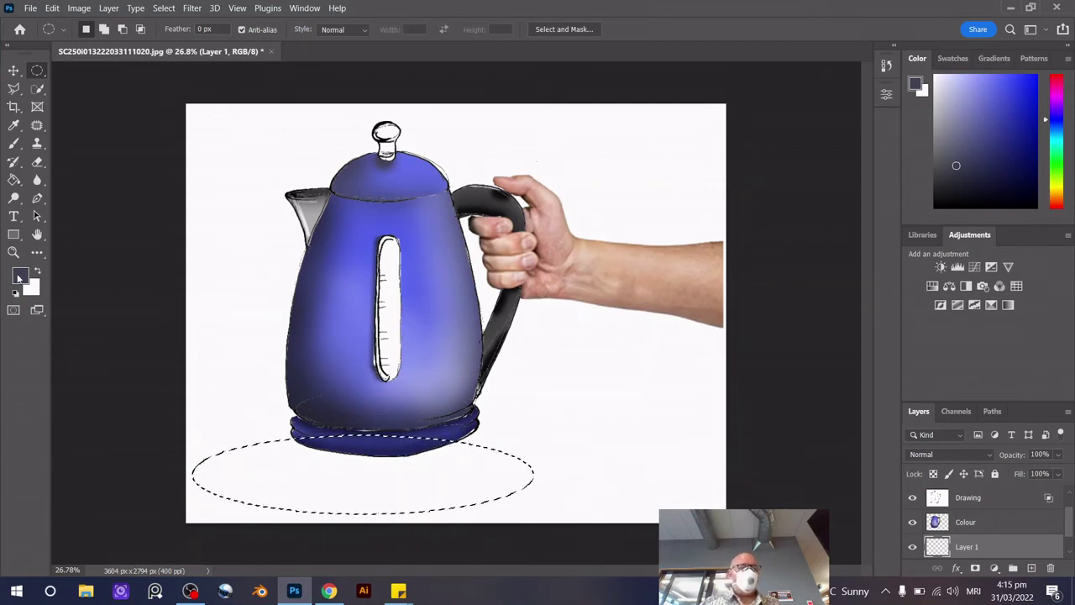
Try painting a soft grey shadow inside the ellipse, then undo the strokes
click(20, 275)
click(606, 99)
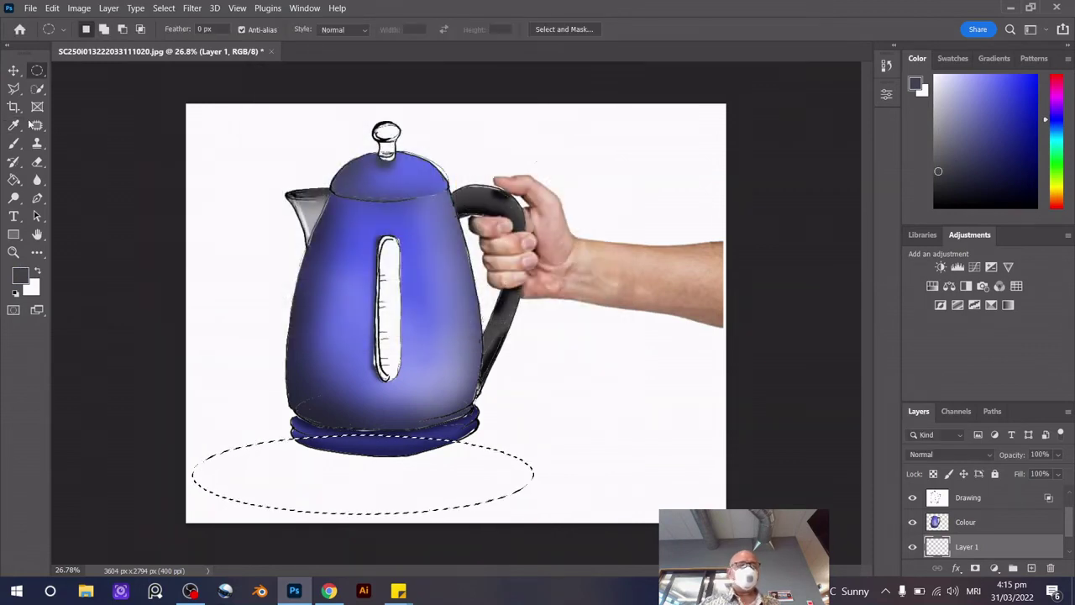
click(13, 144)
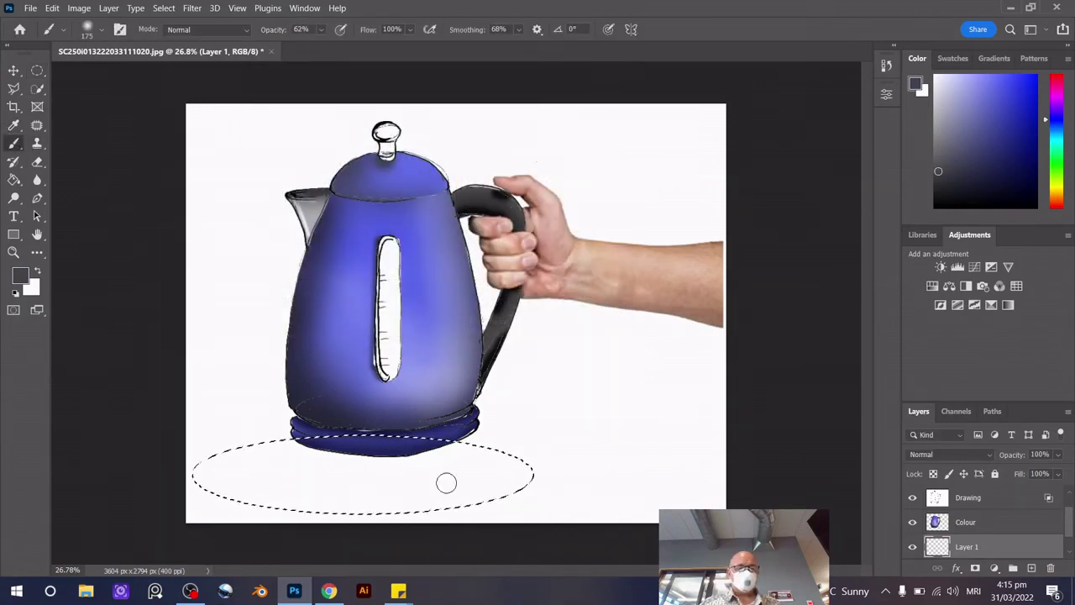
drag(271, 429, 733, 447)
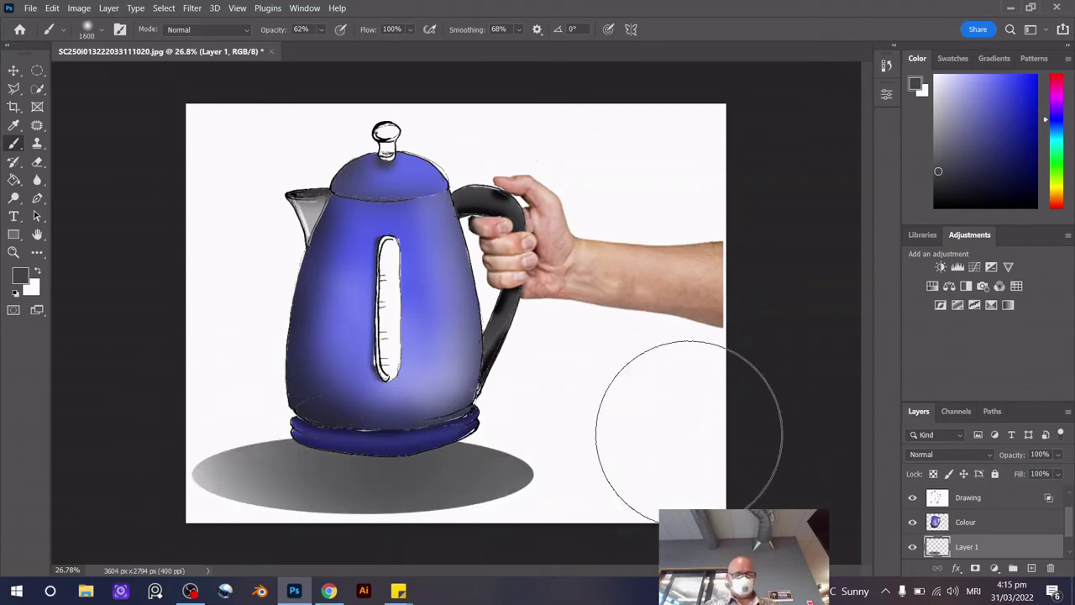
scroll(722, 453, down, 2)
key(ctrl+z)
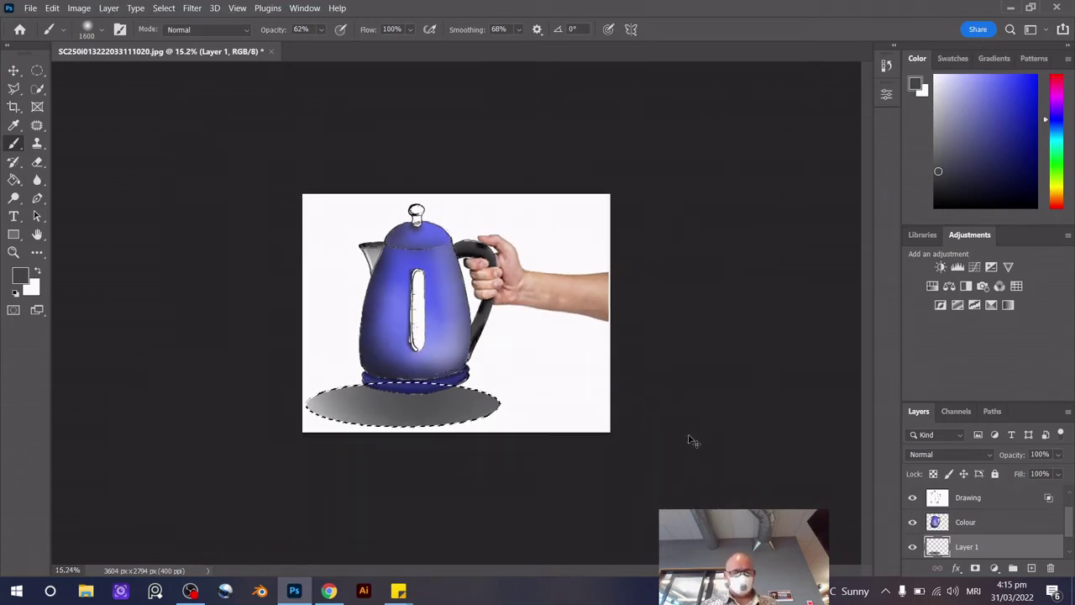
key(ctrl+z)
drag(504, 420, 397, 401)
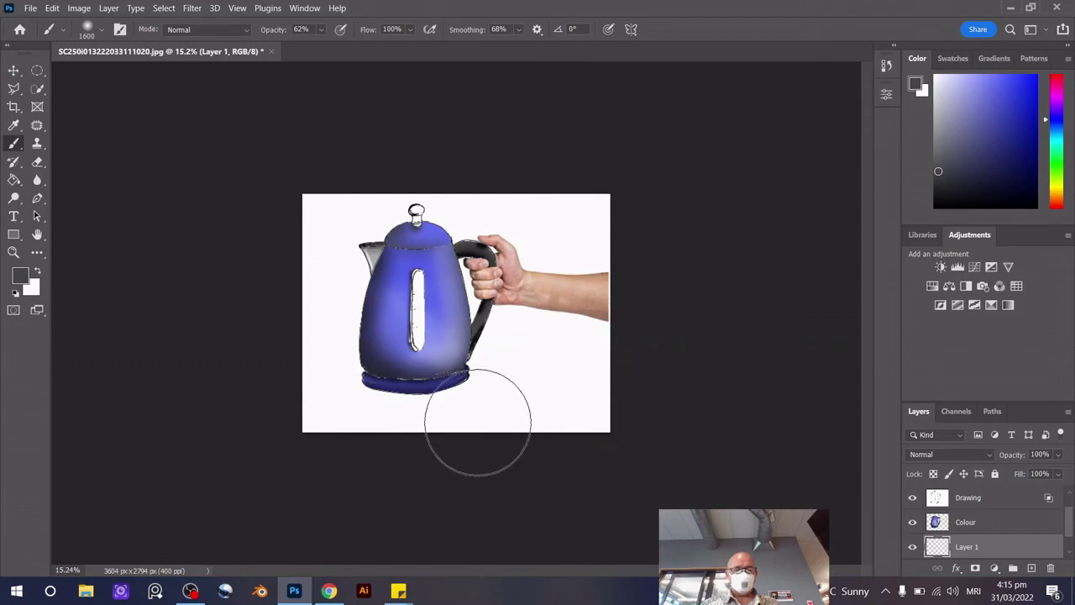
key(ctrl+z)
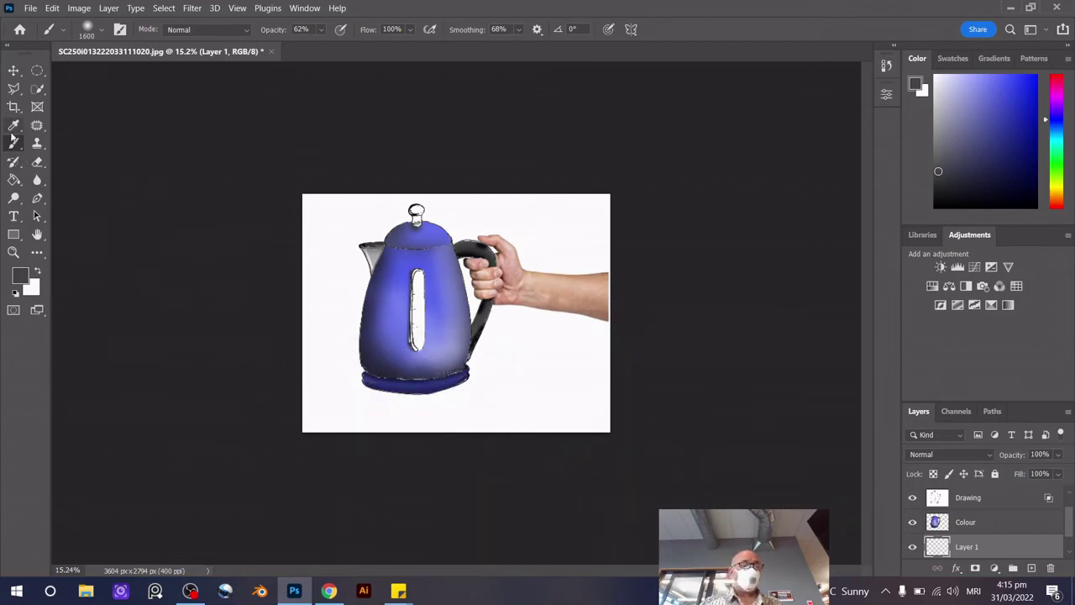
Redraw the shadow ellipse under the kettle and paint soft grey shading into it
click(37, 70)
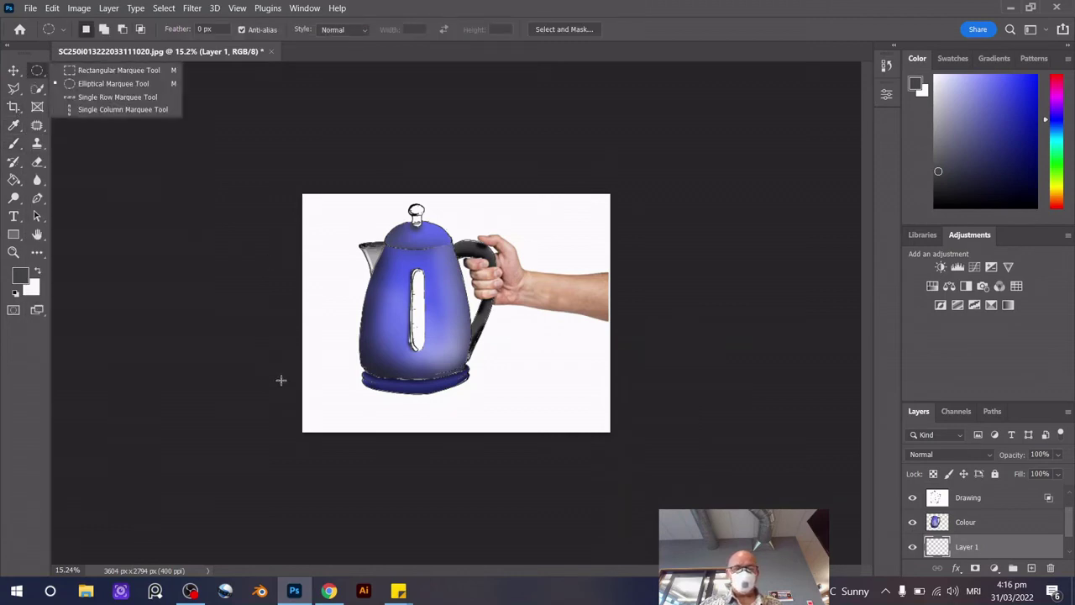
mouse_move(280, 380)
mouse_down()
mouse_move(576, 436)
mouse_move(524, 437)
mouse_up()
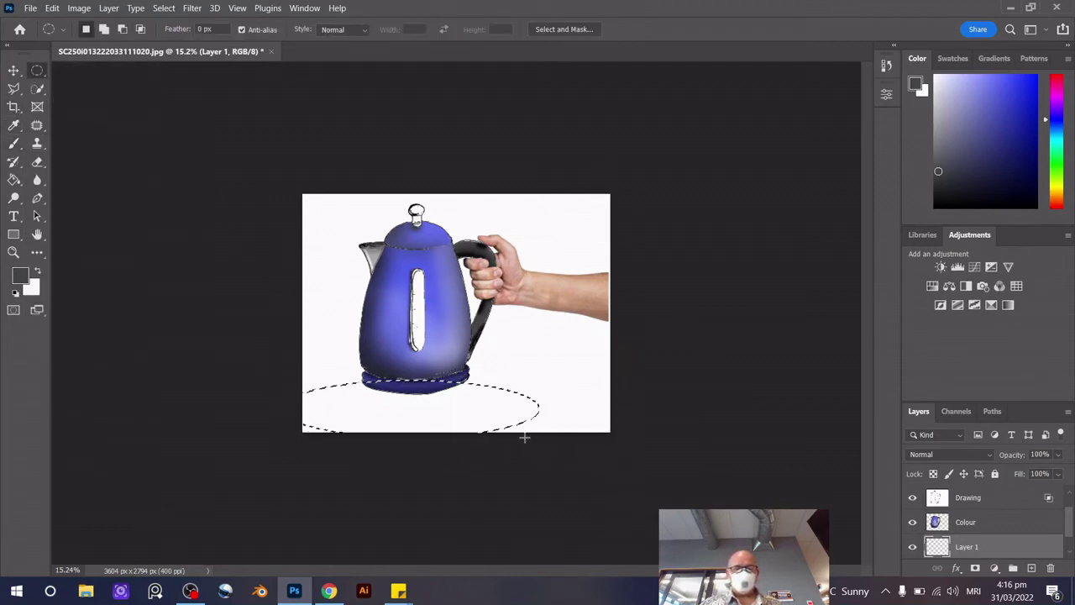
click(14, 143)
mouse_move(463, 408)
mouse_down()
mouse_move(391, 396)
mouse_move(412, 408)
mouse_move(411, 395)
mouse_move(365, 386)
mouse_move(396, 393)
mouse_up()
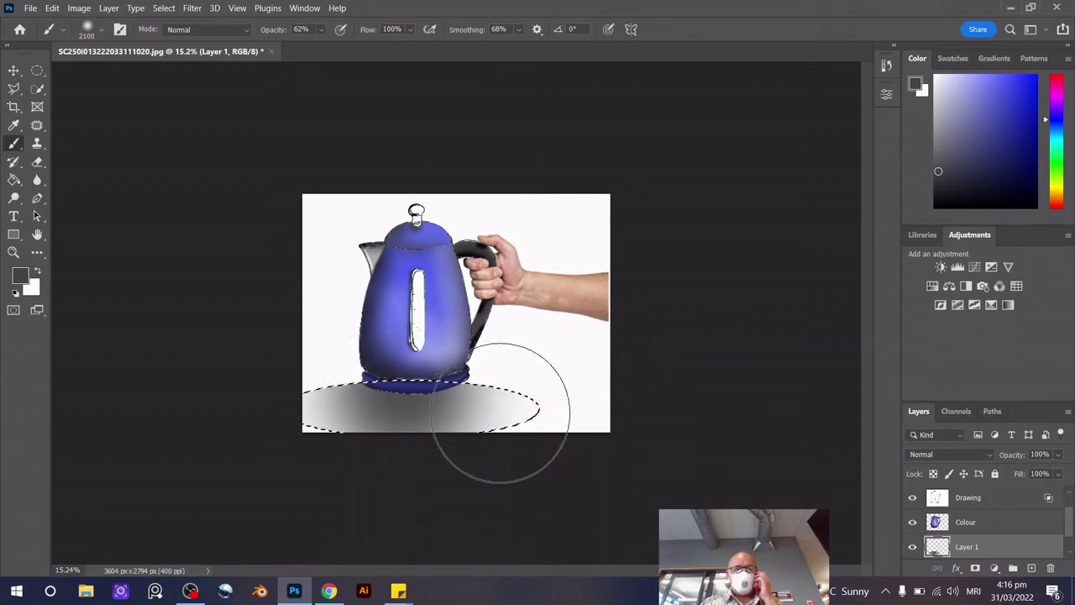
click(14, 70)
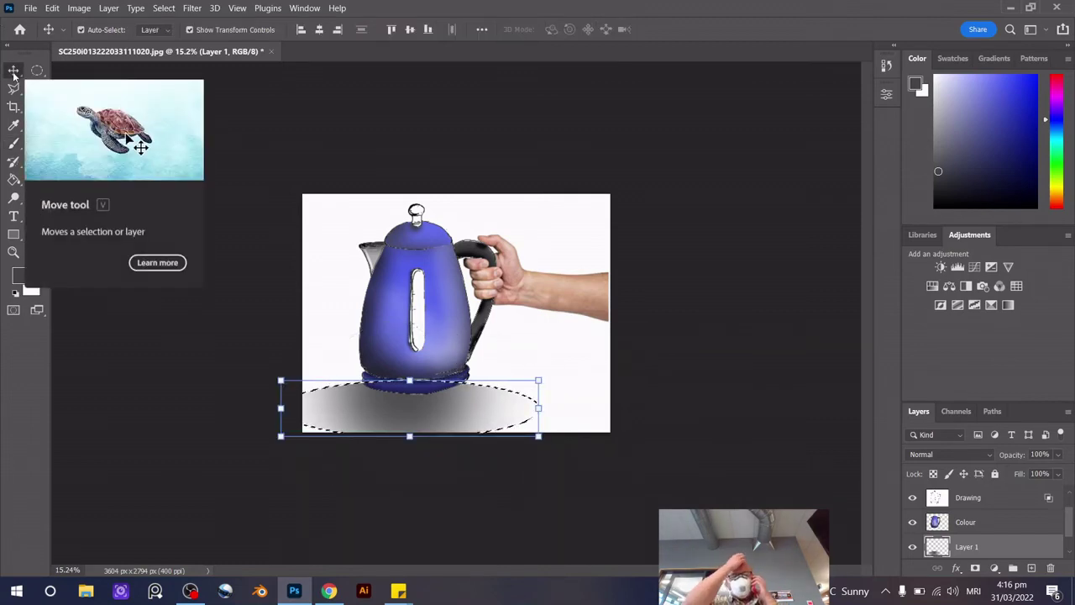
Deselect the finished floor shadow and zoom back in on the kettle
key(ctrl+d)
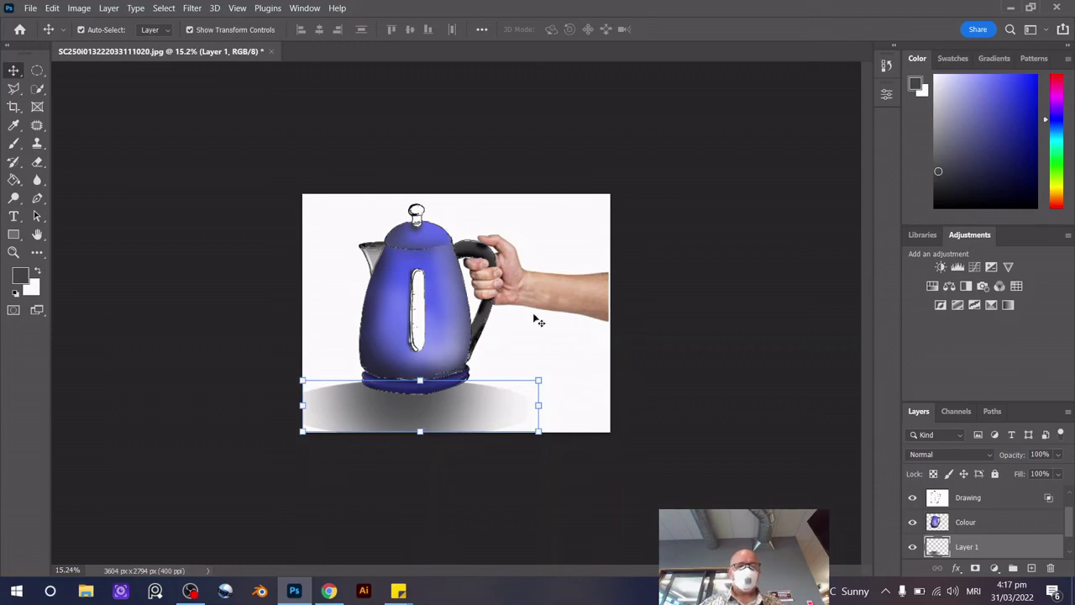
scroll(412, 312, up, 1)
scroll(411, 313, up, 5)
On the Colour layer, select the water window from elliptical ends plus a rectangular middle
click(537, 404)
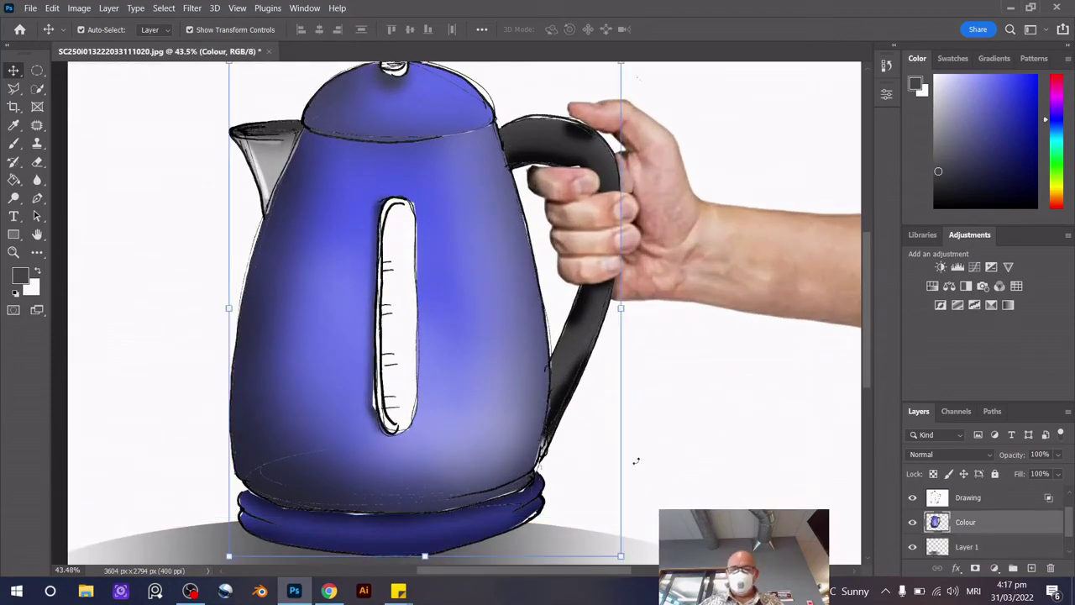
click(37, 71)
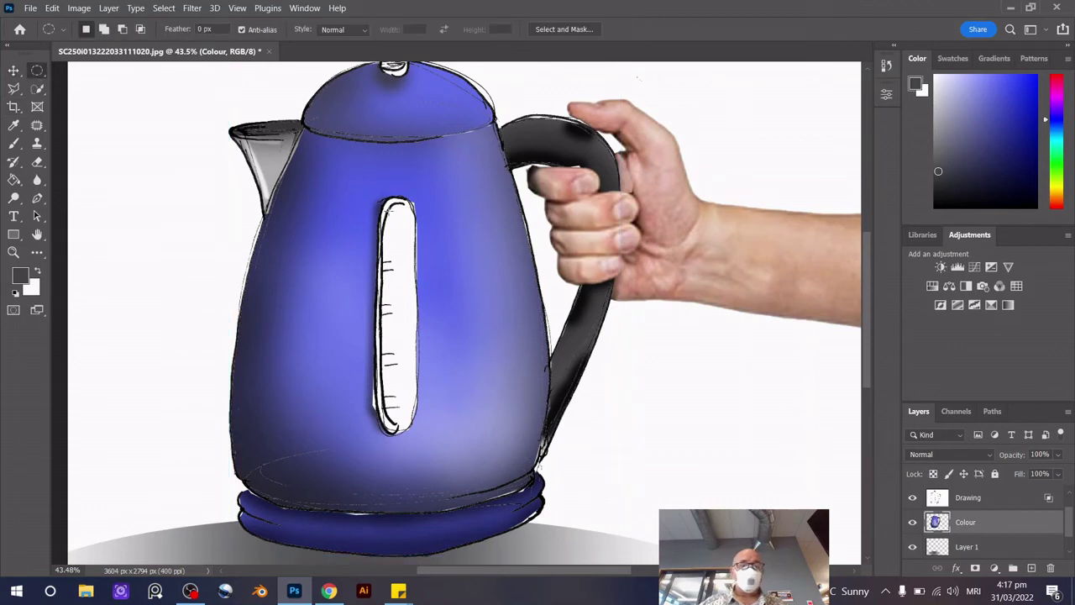
drag(386, 199, 419, 238)
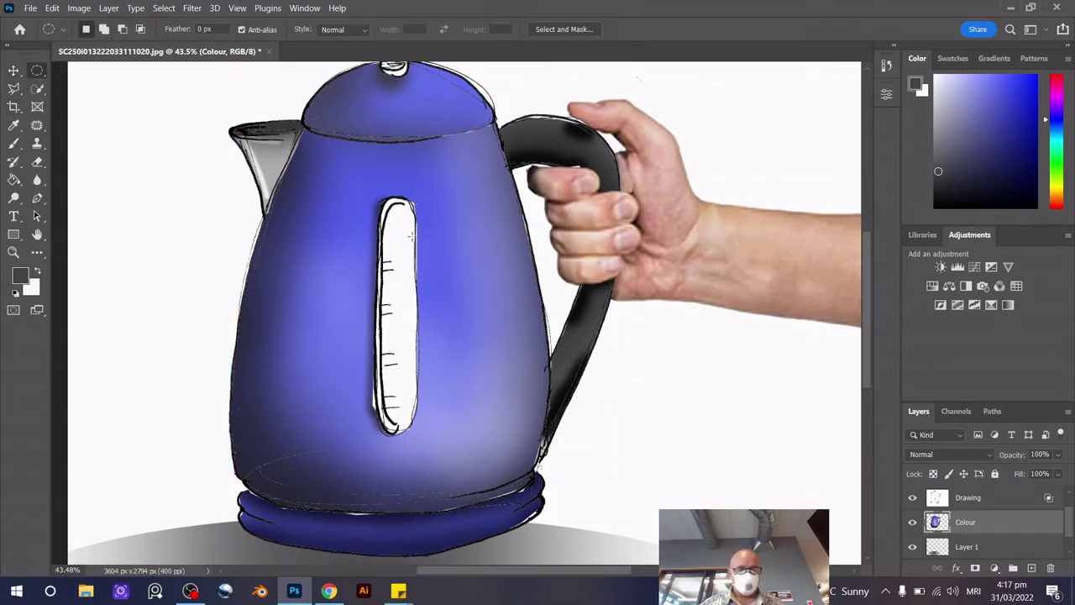
drag(378, 199, 416, 238)
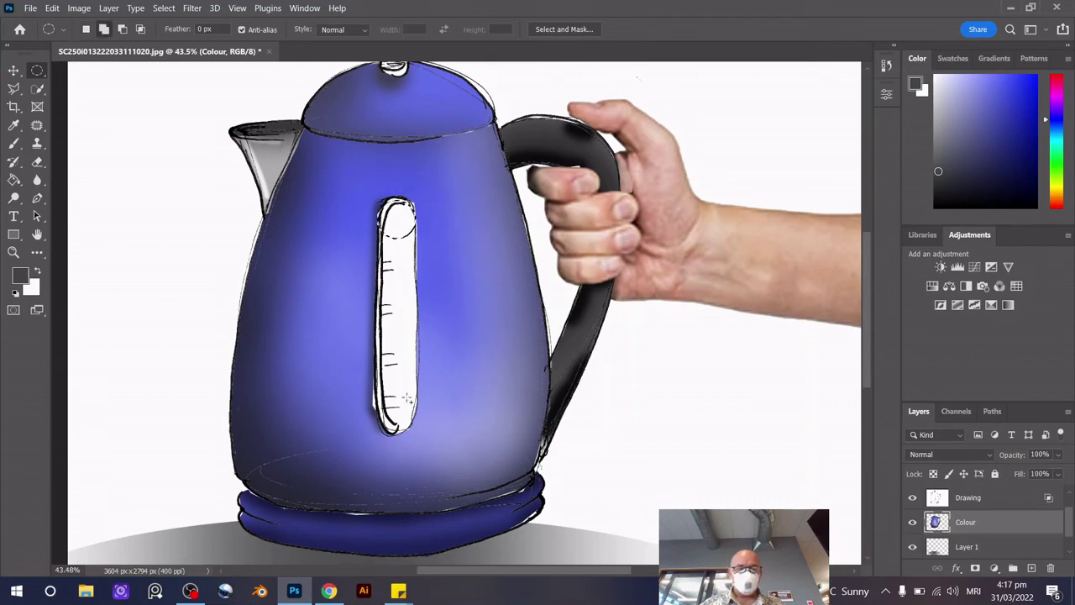
drag(372, 401, 415, 435)
right_click(42, 75)
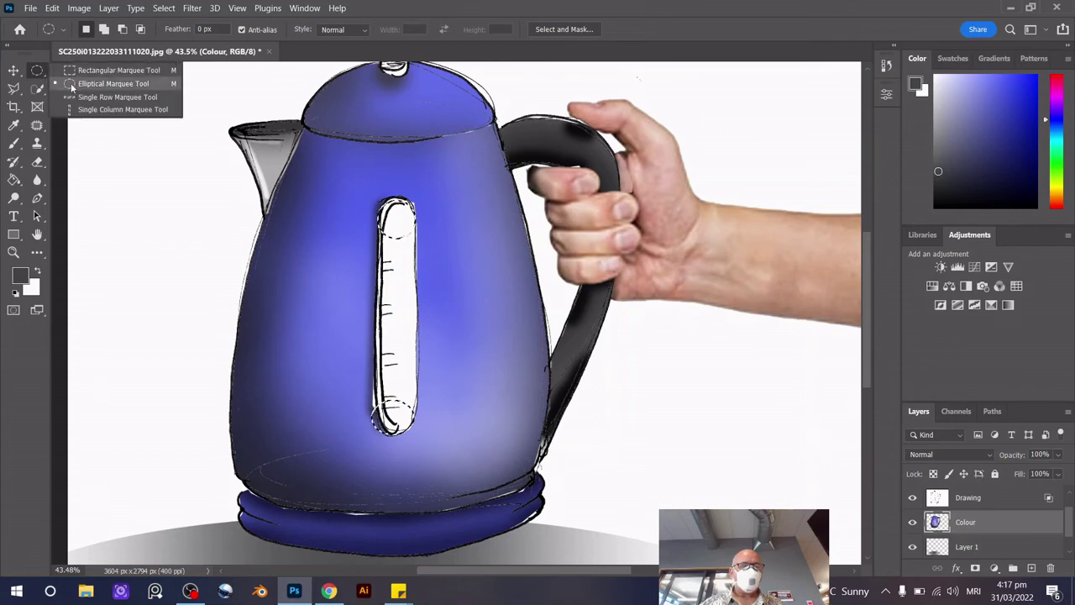
click(93, 68)
drag(379, 225, 419, 414)
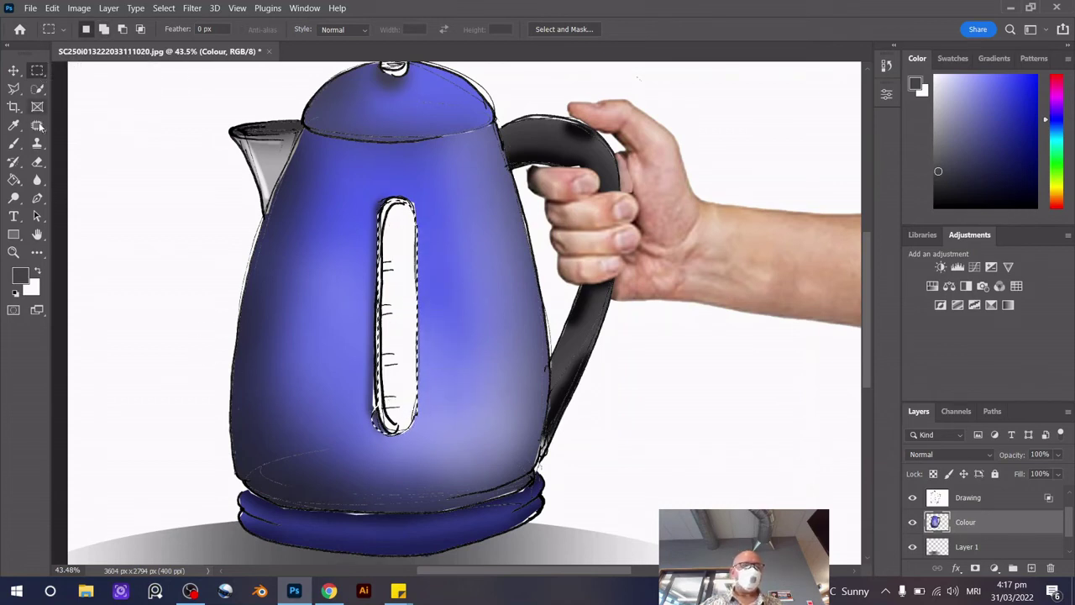
Paint the selected water window dark grey with a smaller brush
click(14, 142)
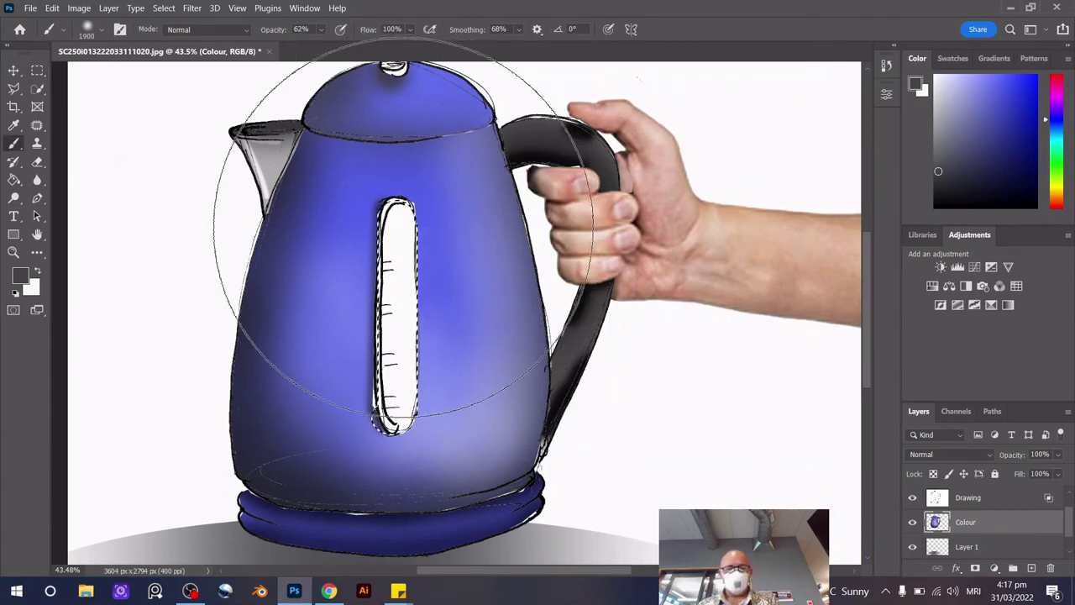
key(bracketleft)
key(bracketleft)
key(bracketleft)
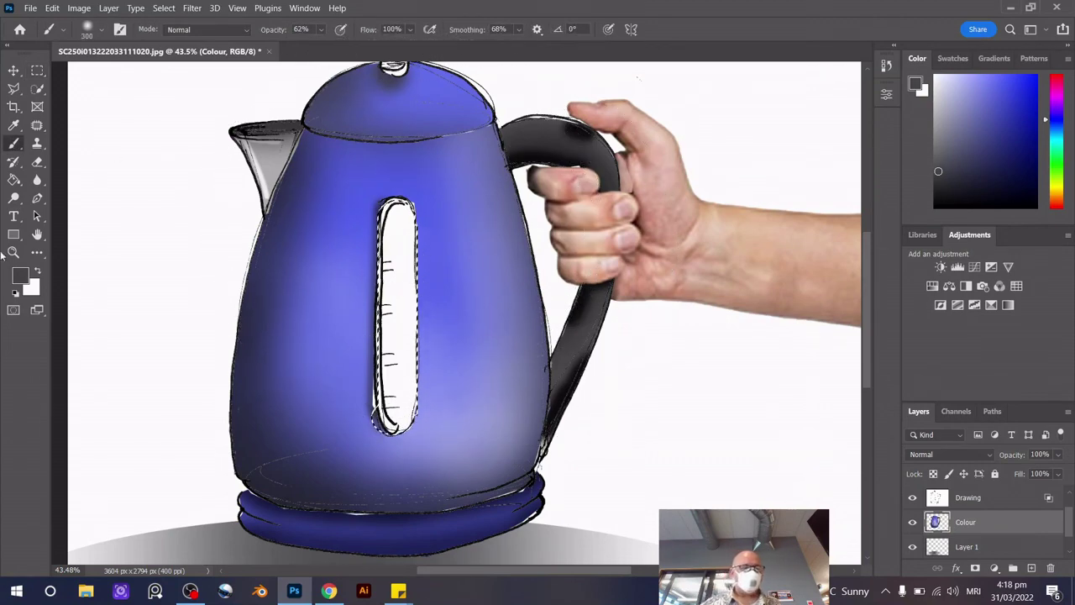
click(19, 275)
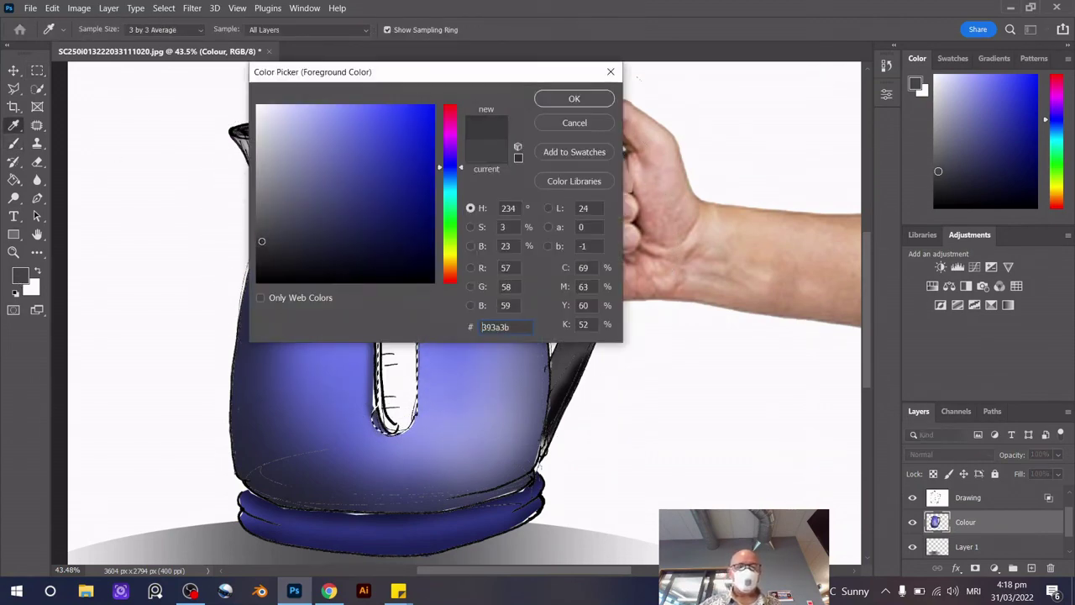
click(574, 98)
mouse_move(390, 236)
mouse_down()
mouse_move(403, 388)
mouse_move(404, 198)
mouse_move(402, 318)
mouse_up()
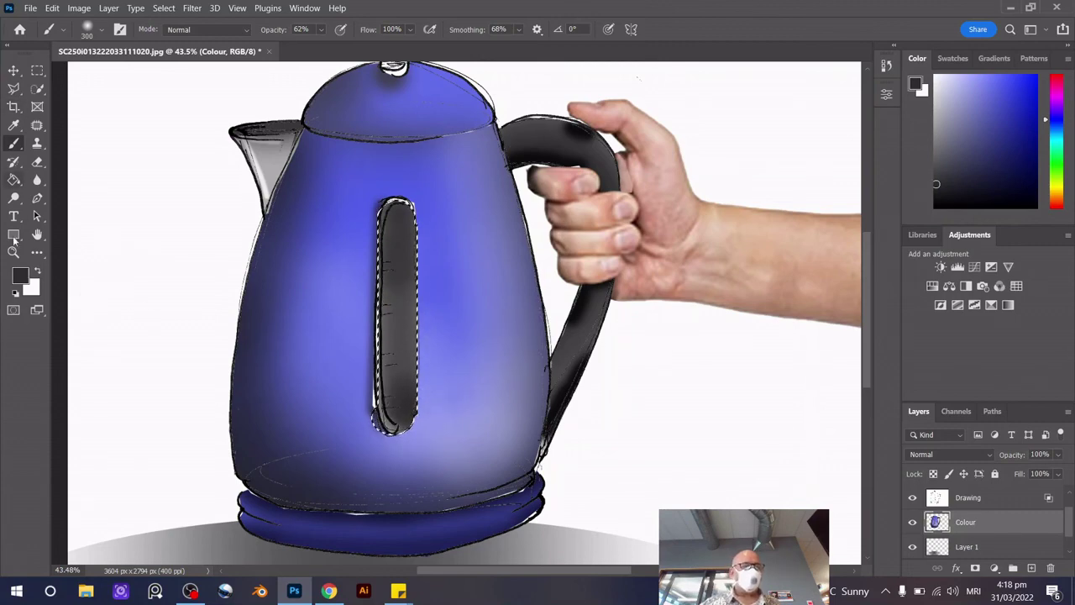
Paint a straight light-grey highlight streak down the window with a smaller brush
click(21, 275)
click(257, 124)
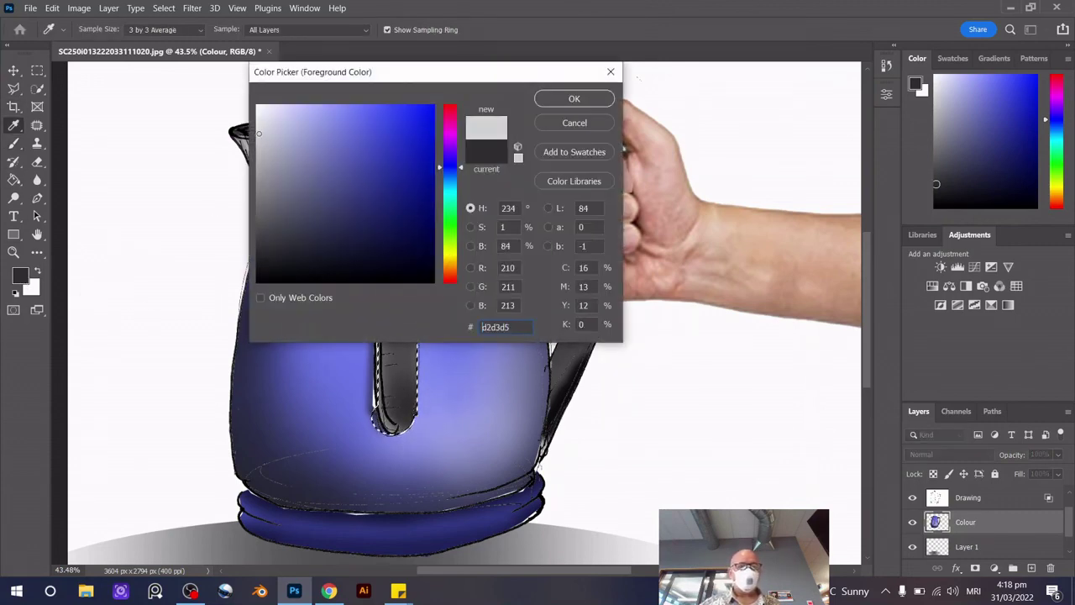
click(578, 100)
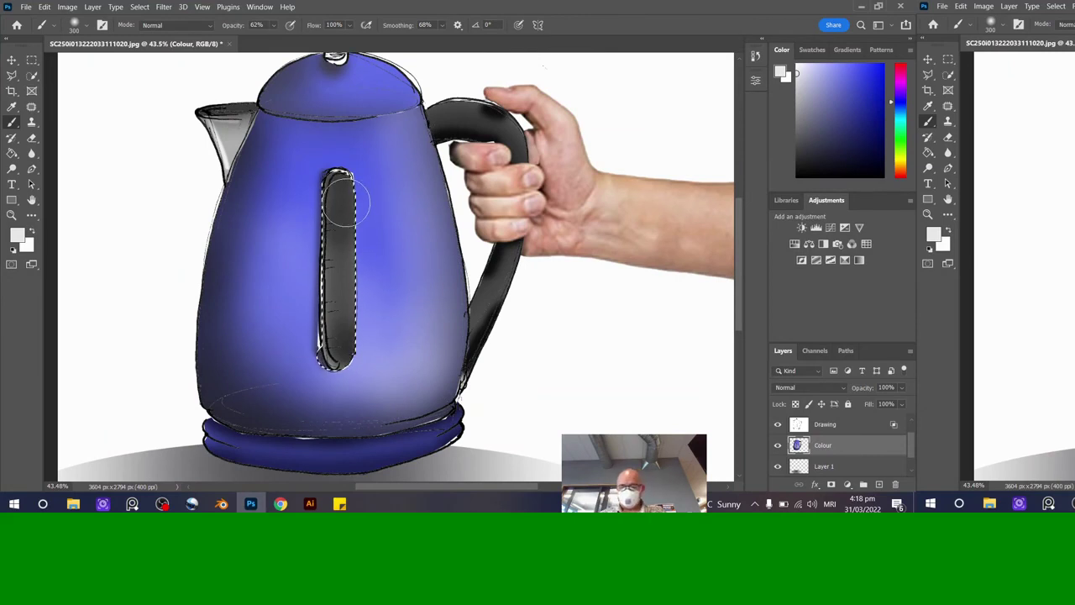
key(bracketleft)
key(bracketleft)
key(bracketleft)
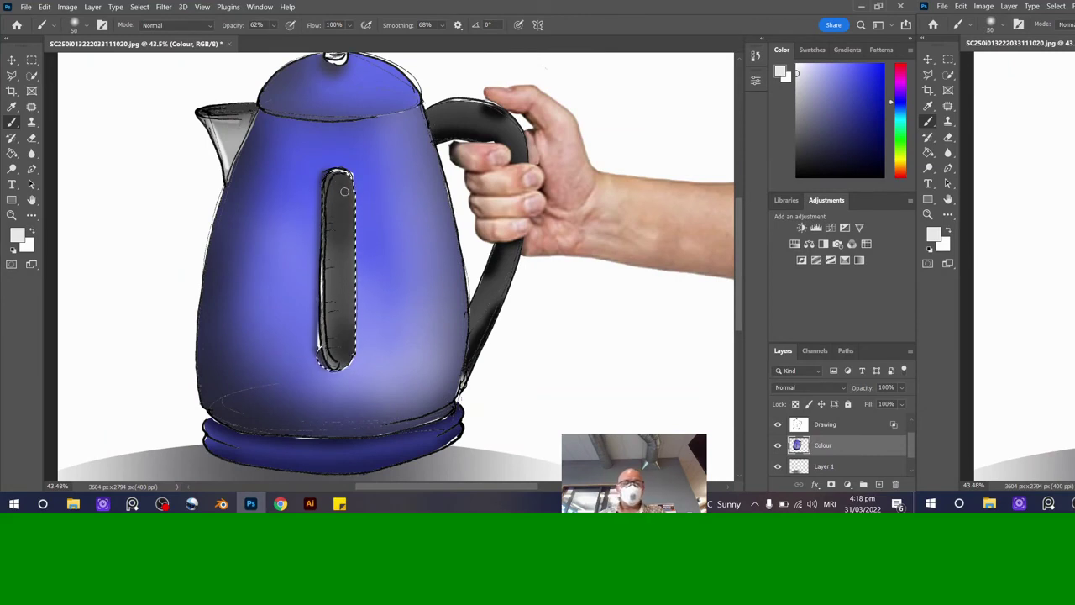
shift+click(345, 356)
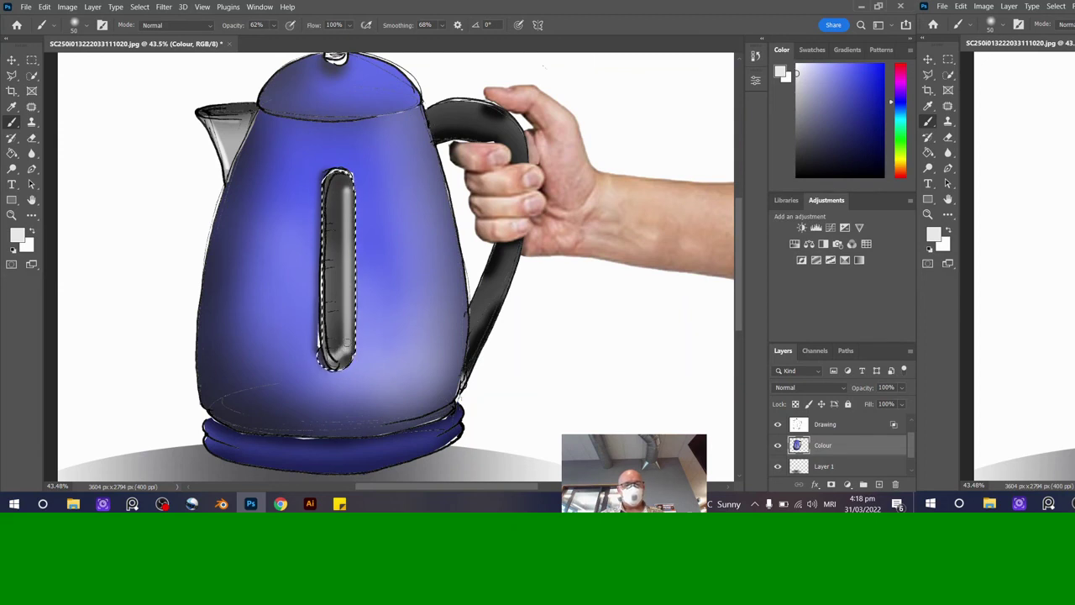
Paint two top-to-bottom light highlight strokes down the water window's left side
scroll(506, 337, down, 1)
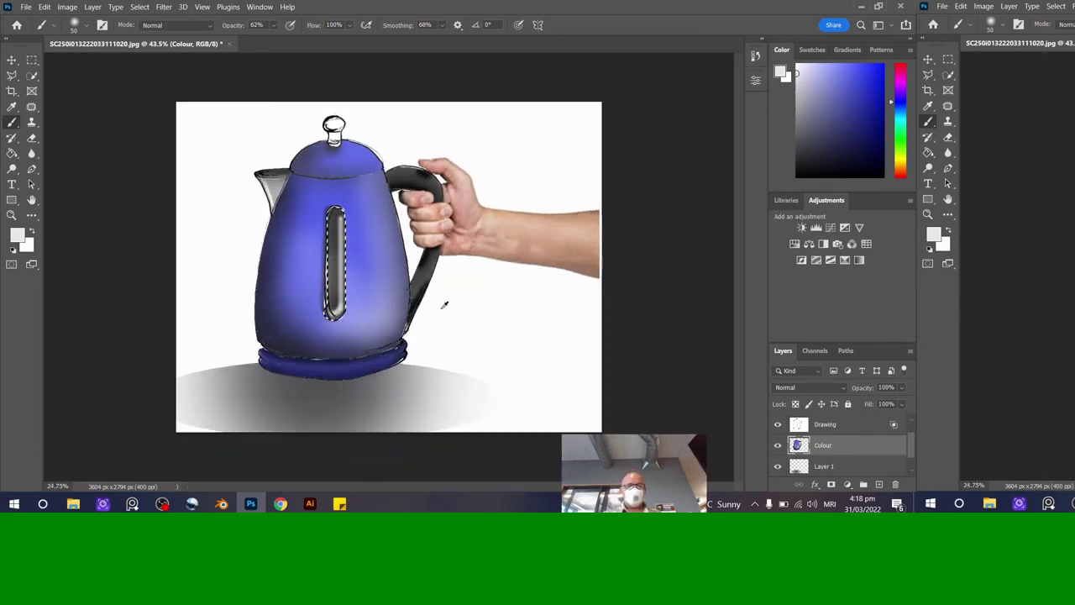
scroll(436, 304, down, 1)
scroll(432, 300, down, 1)
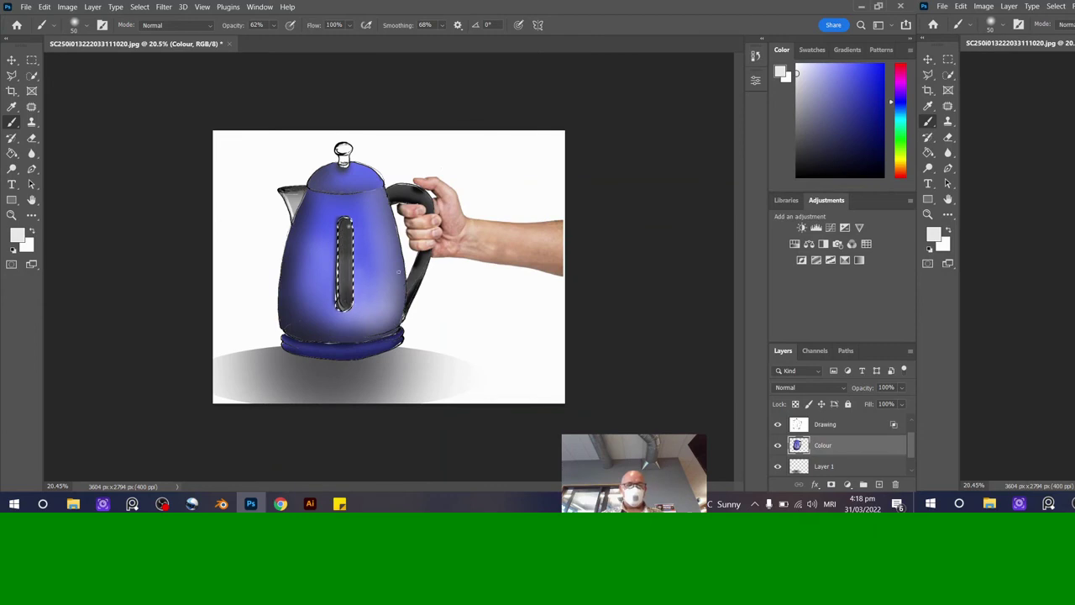
scroll(346, 252, up, 2)
scroll(331, 210, up, 2)
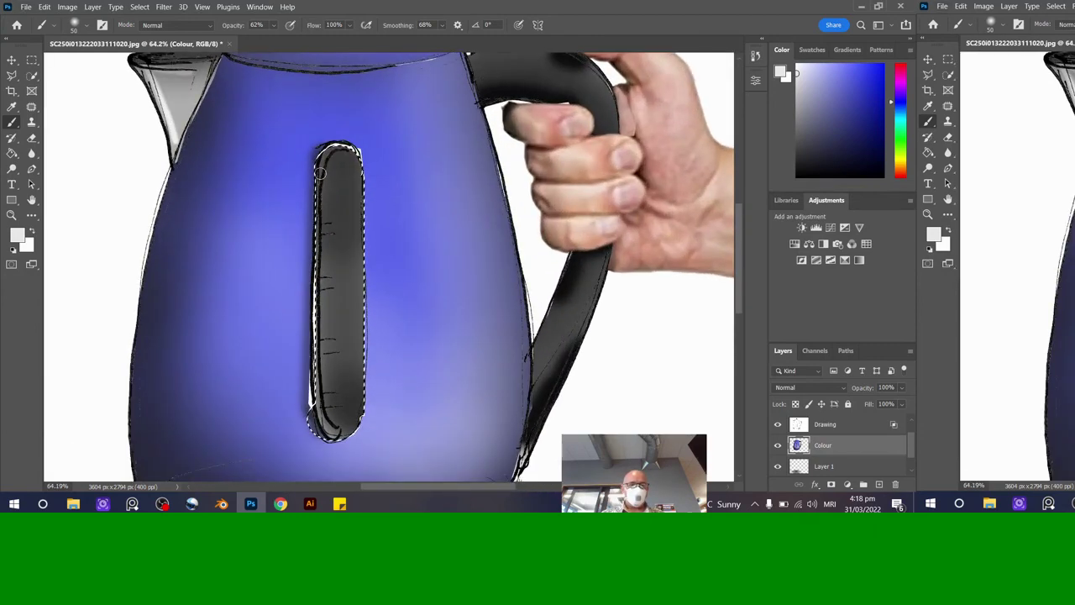
drag(328, 164, 326, 414)
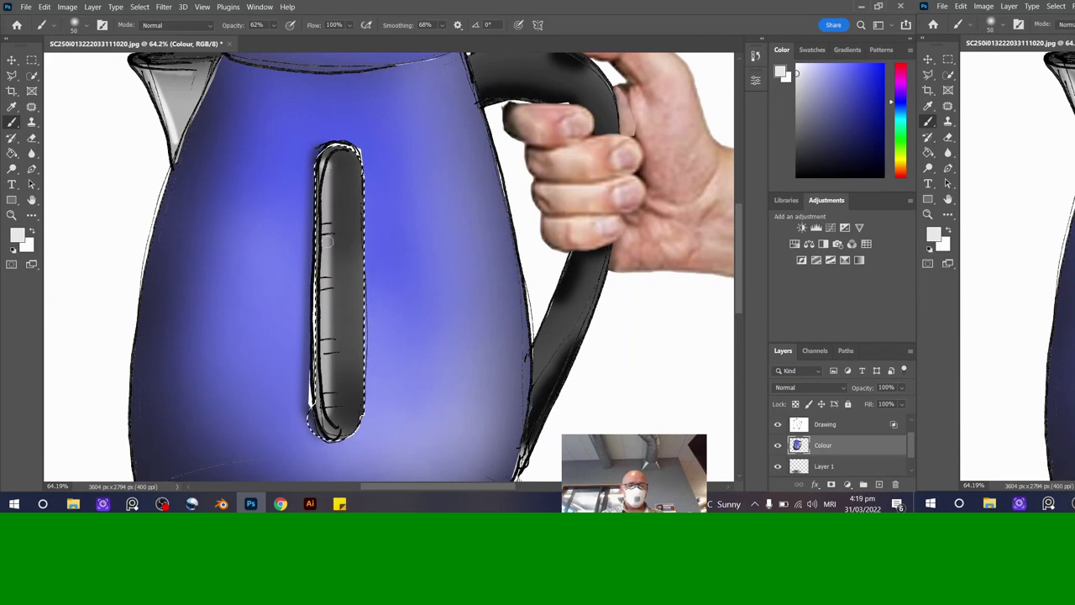
mouse_move(328, 164)
mouse_down()
mouse_move(326, 414)
mouse_move(346, 417)
mouse_up()
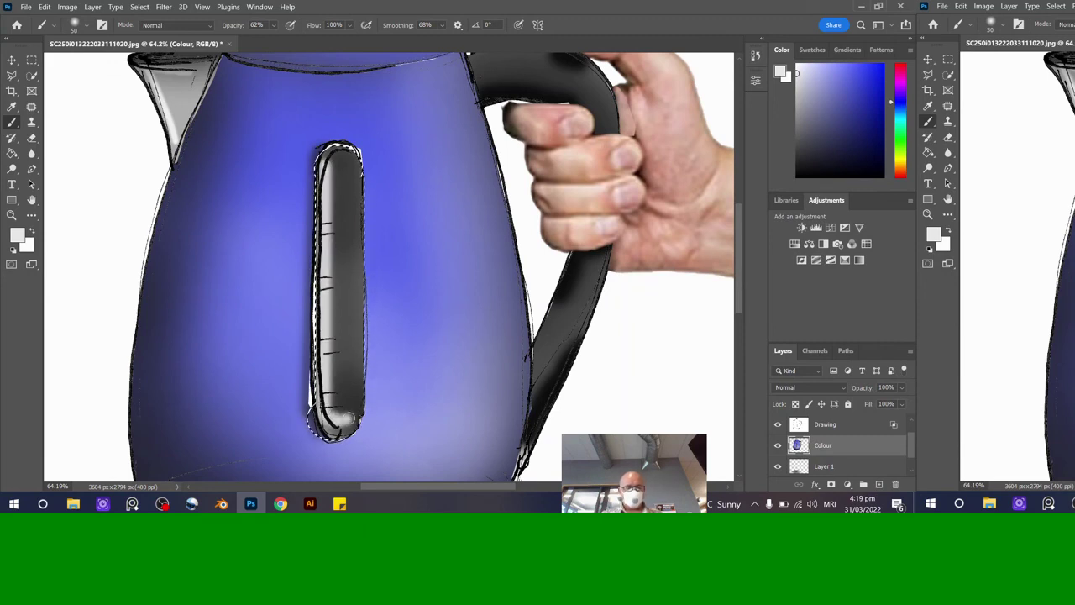
scroll(345, 417, down, 3)
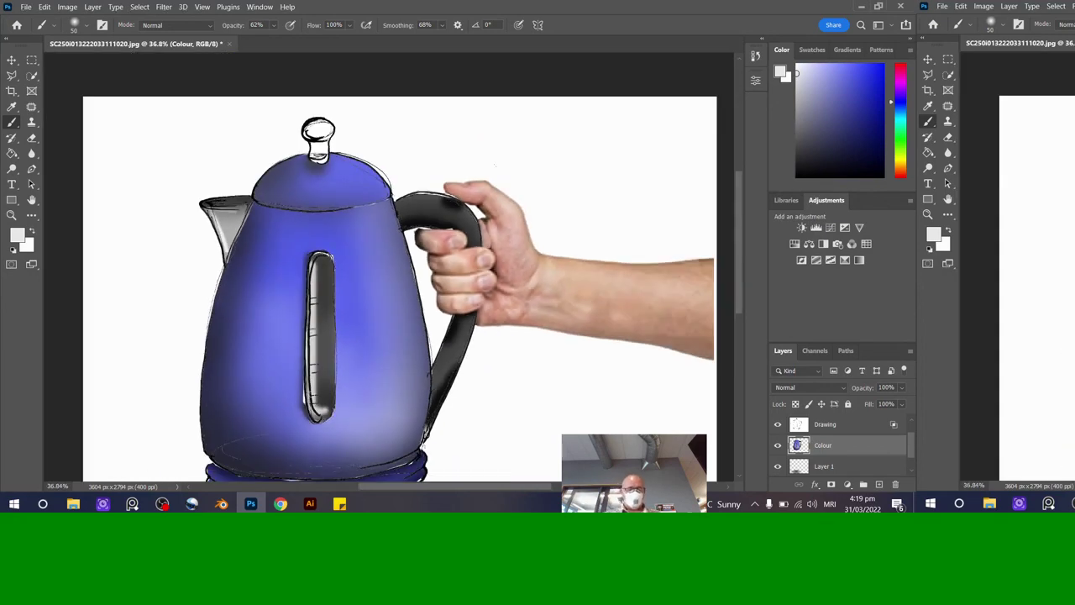
scroll(322, 345, down, 1)
scroll(336, 319, up, 5)
scroll(367, 278, up, 2)
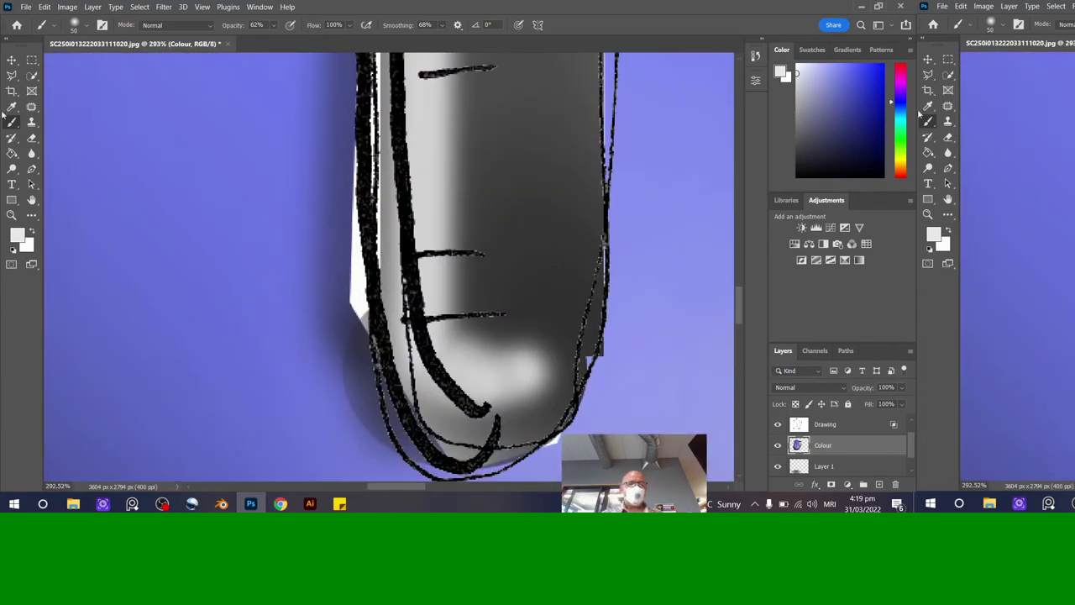
Sample the kettle's purple body colour and paint it over the white glow by the window
click(12, 60)
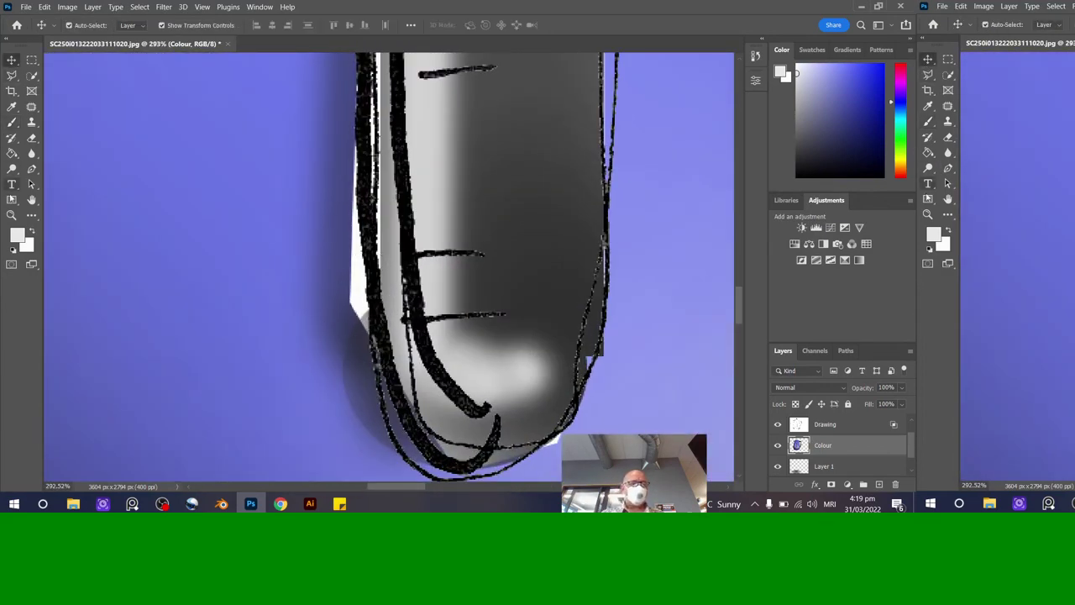
click(13, 123)
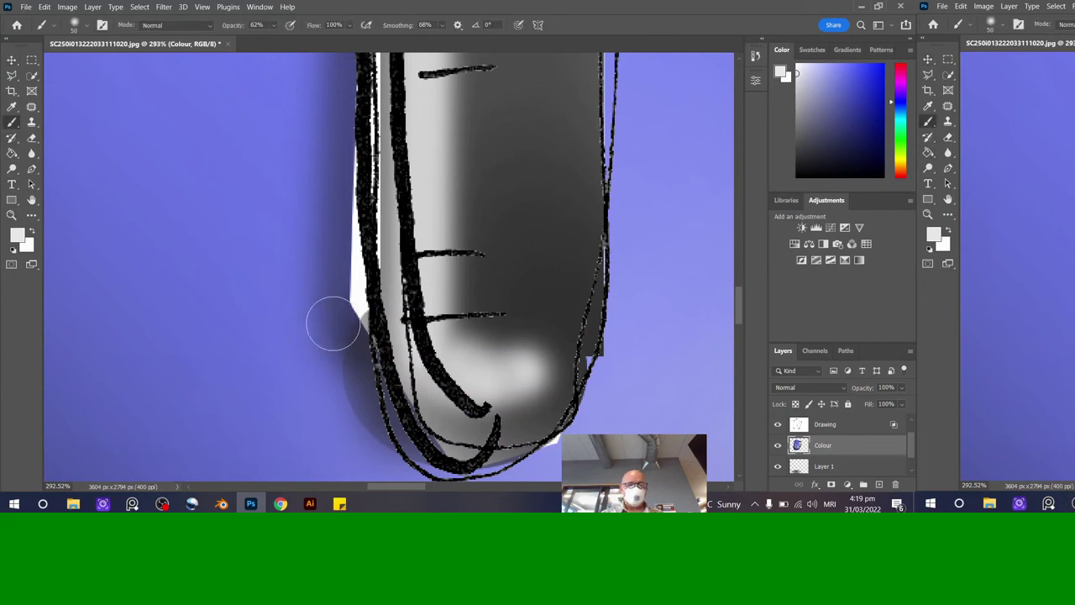
click(12, 107)
click(330, 276)
key(b)
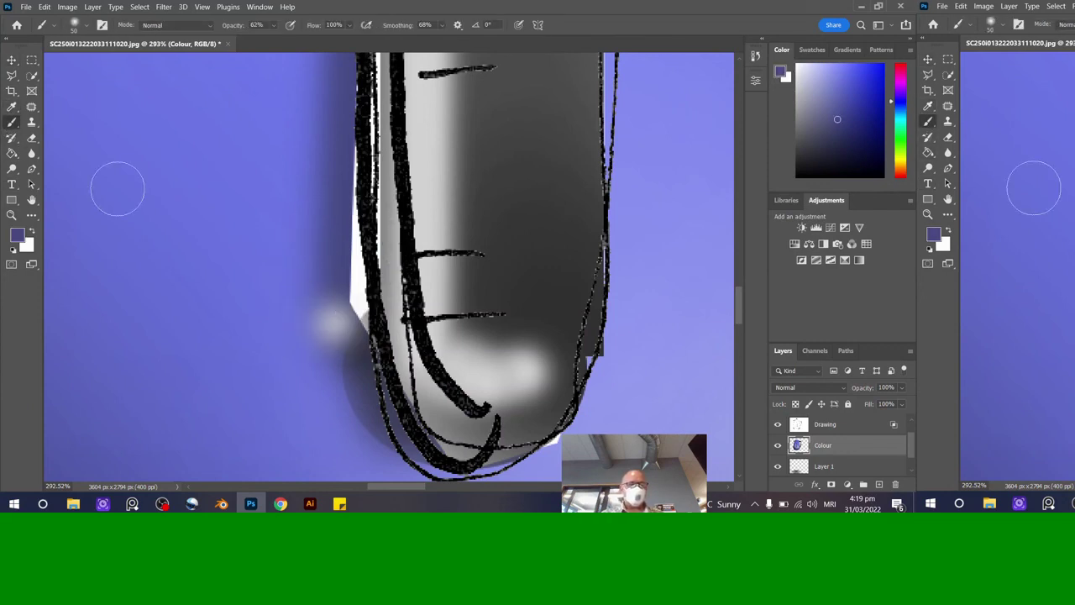
drag(332, 332, 342, 186)
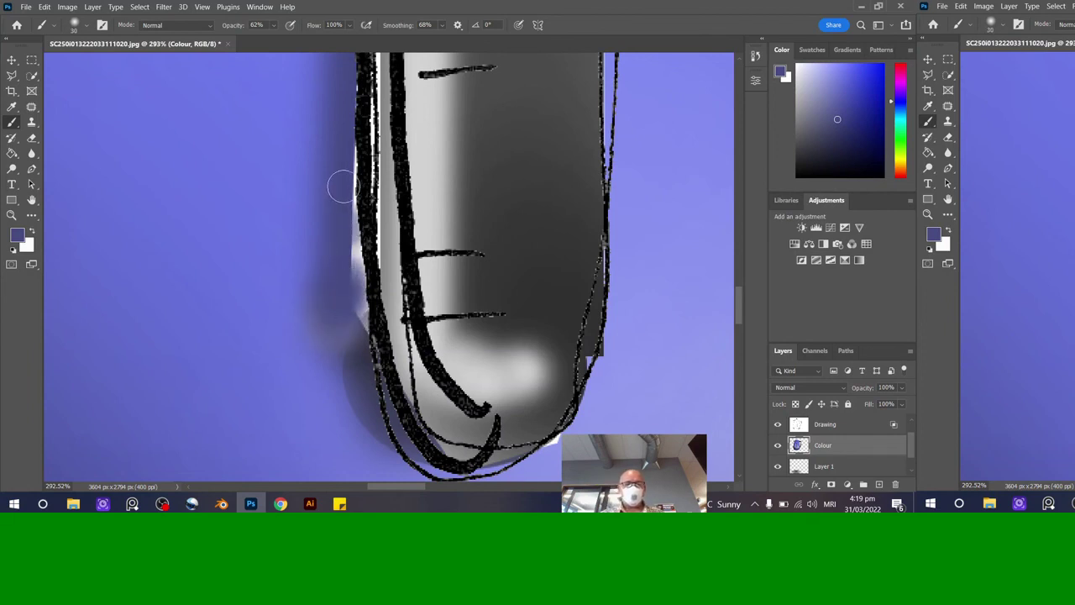
At 100% brush opacity, cover the glow along the window's lower-left edge, then fit the image
click(273, 25)
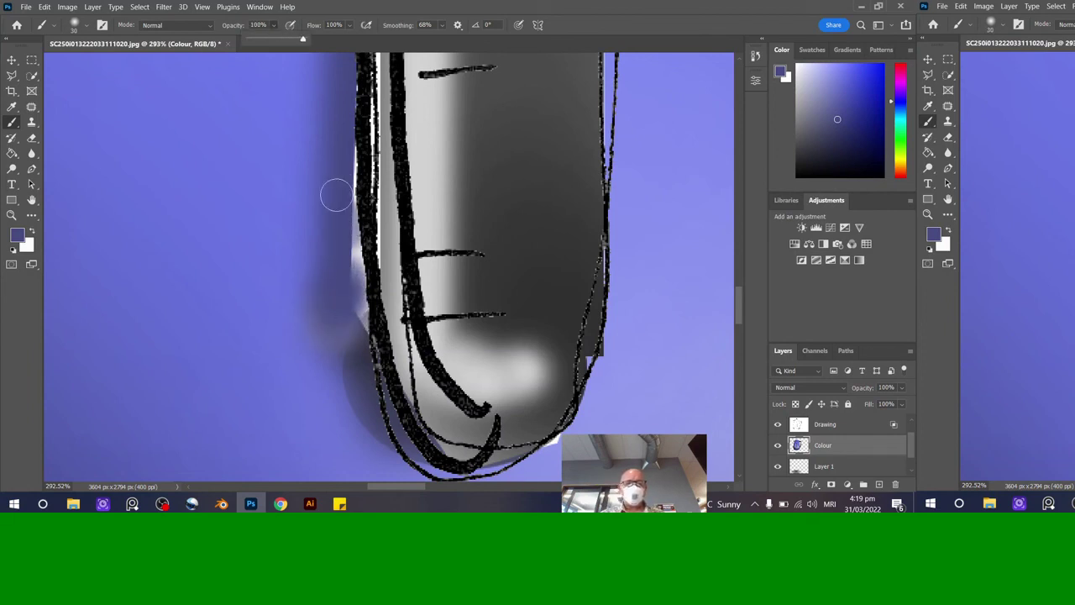
drag(336, 195, 343, 169)
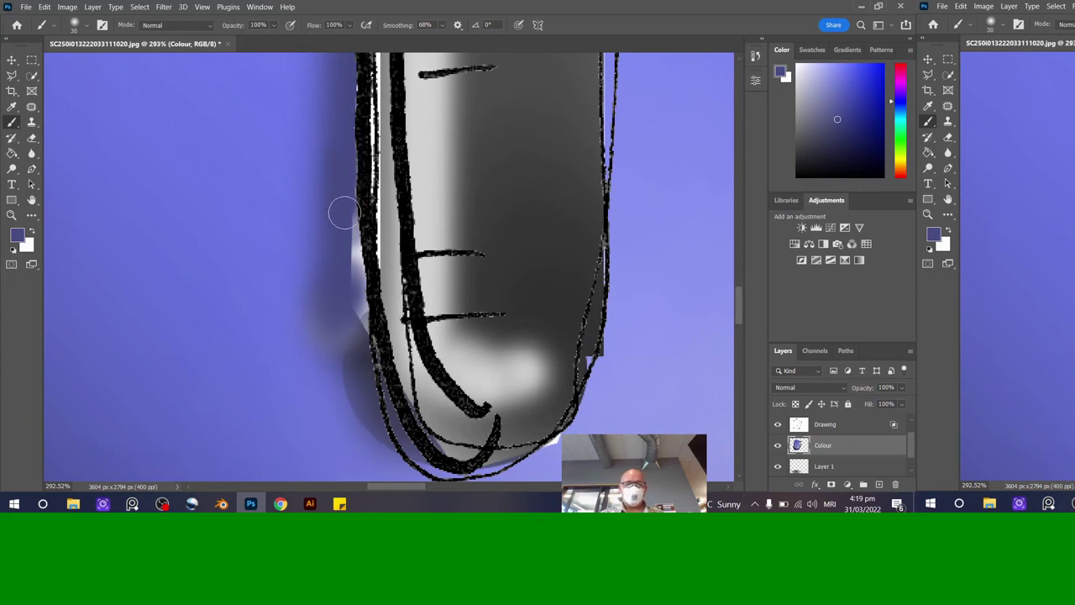
mouse_move(345, 213)
mouse_down()
mouse_move(360, 311)
mouse_move(339, 328)
mouse_move(344, 386)
mouse_move(361, 368)
mouse_up()
drag(352, 204, 356, 180)
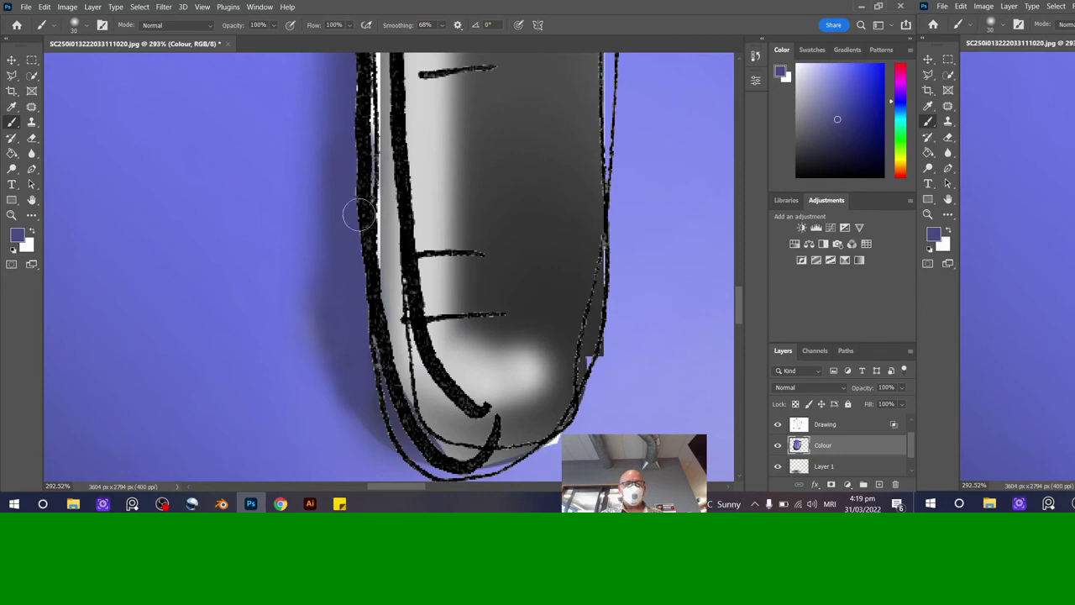
key(ctrl+0)
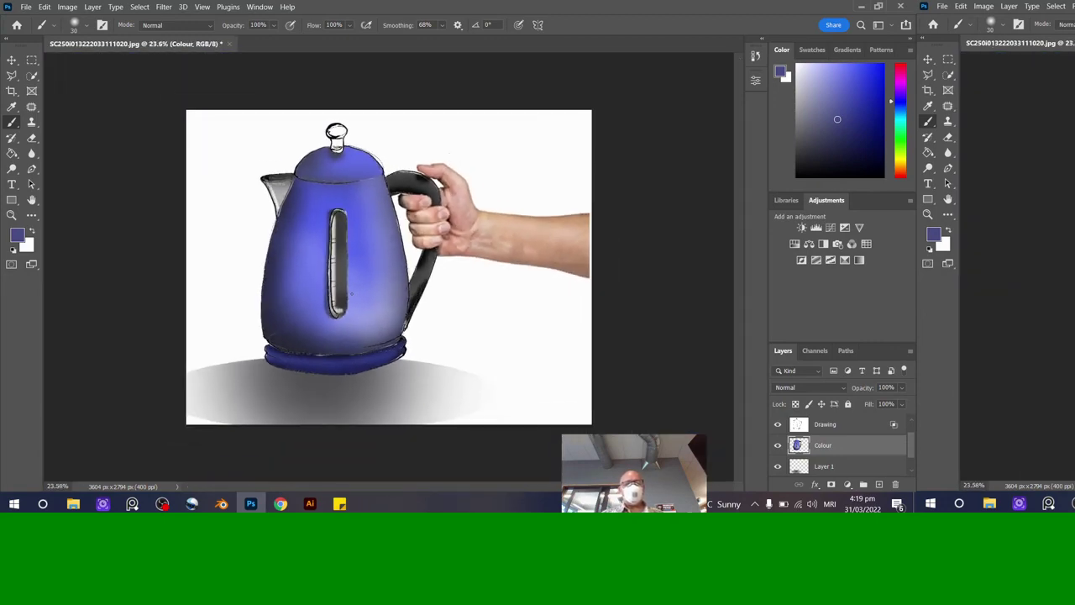
click(26, 7)
In Save As, browse to the Desktop > Photoshop > 12TVC_2022 folder
click(75, 148)
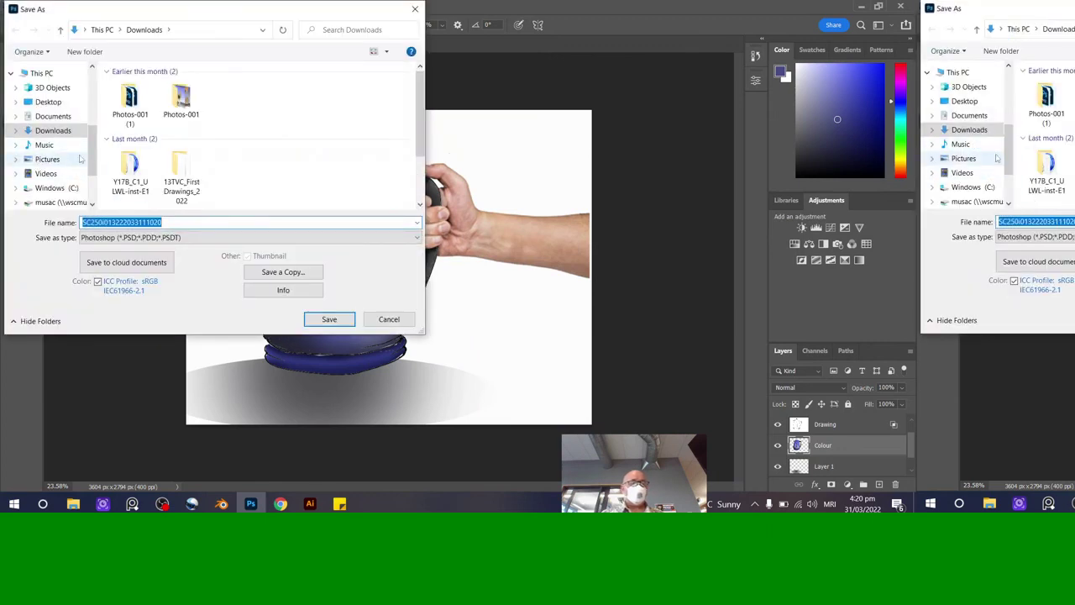
text(Kettle)
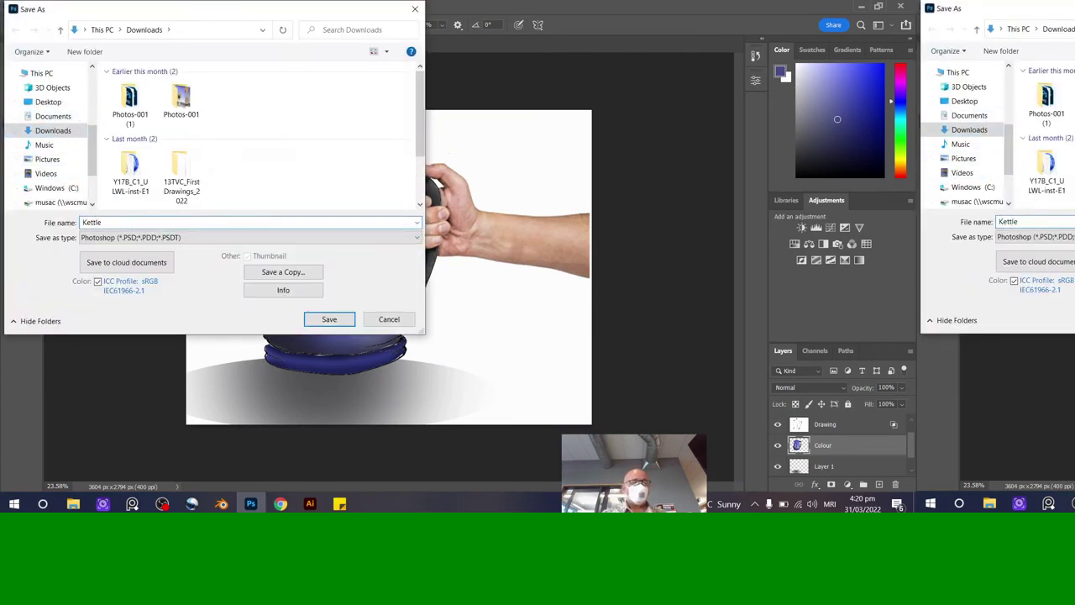
click(48, 102)
scroll(324, 152, down, 3)
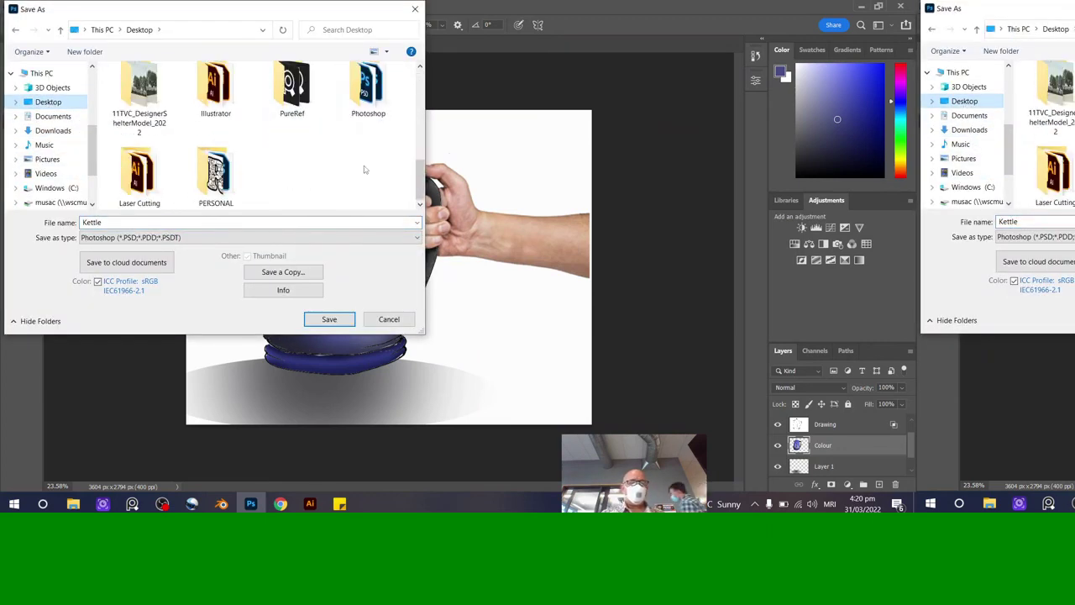
double_click(364, 159)
click(366, 186)
double_click(366, 186)
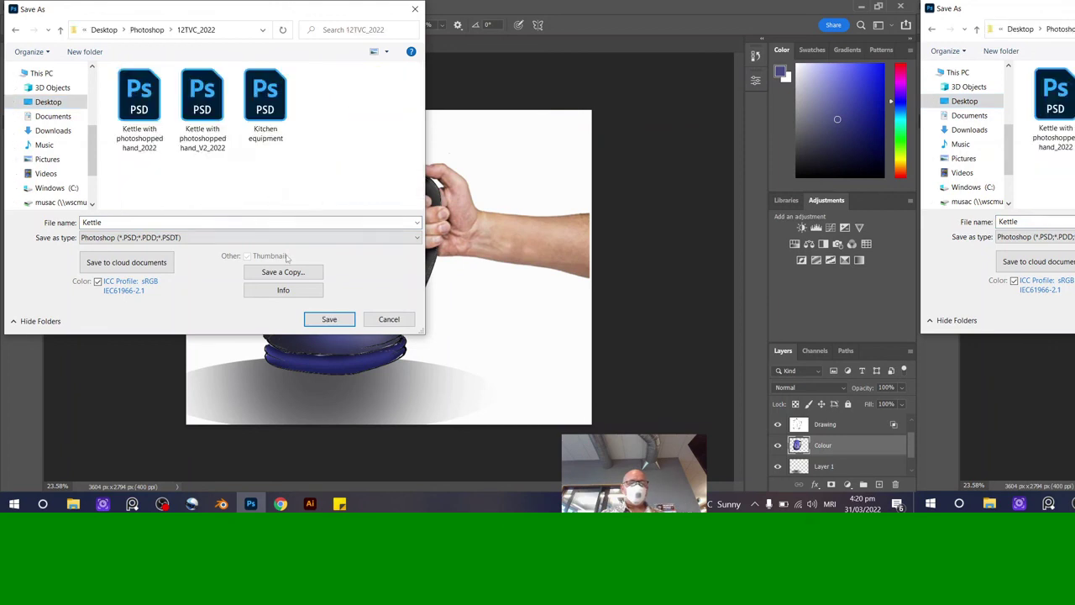
Save the file as 'Kettle with photoshopped hand_V3_2022.psd' by changing V2 to V3
click(202, 109)
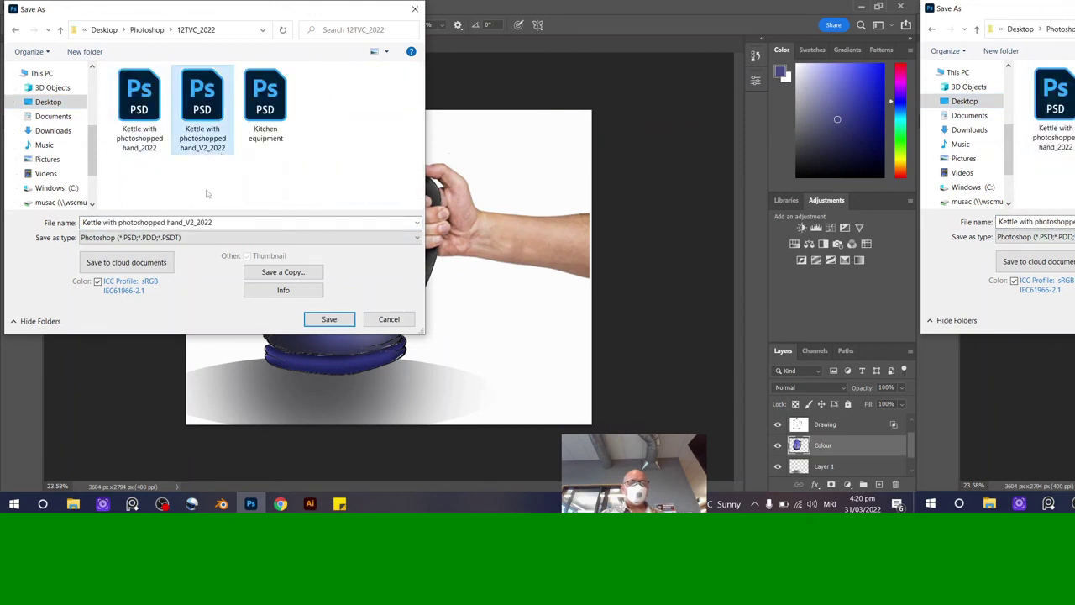
click(193, 223)
key(BackSpace)
text(3)
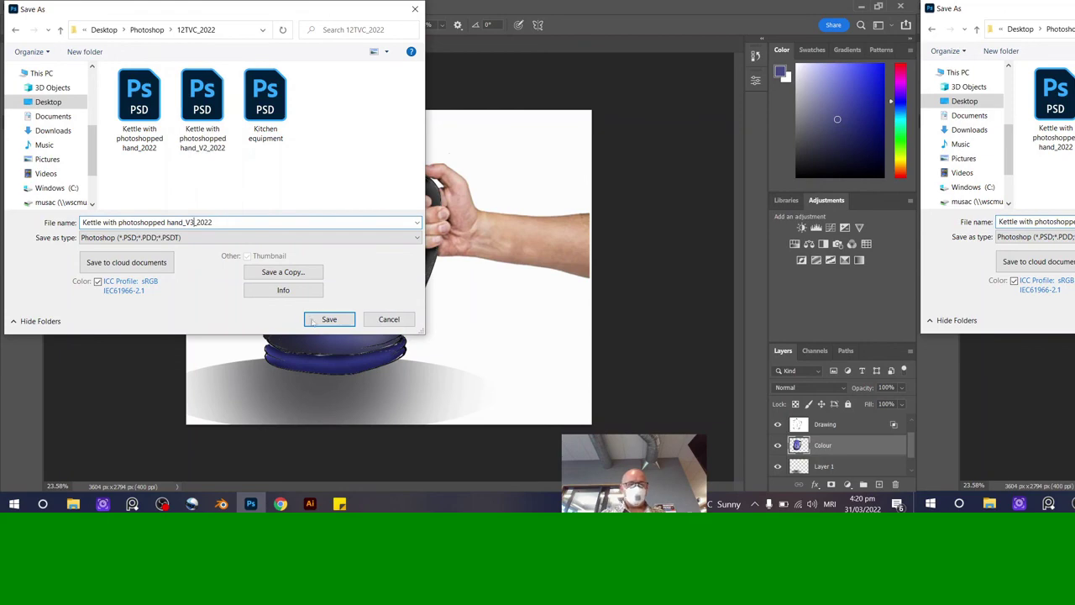
key(Return)
scroll(247, 257, up, 2)
scroll(248, 254, up, 1)
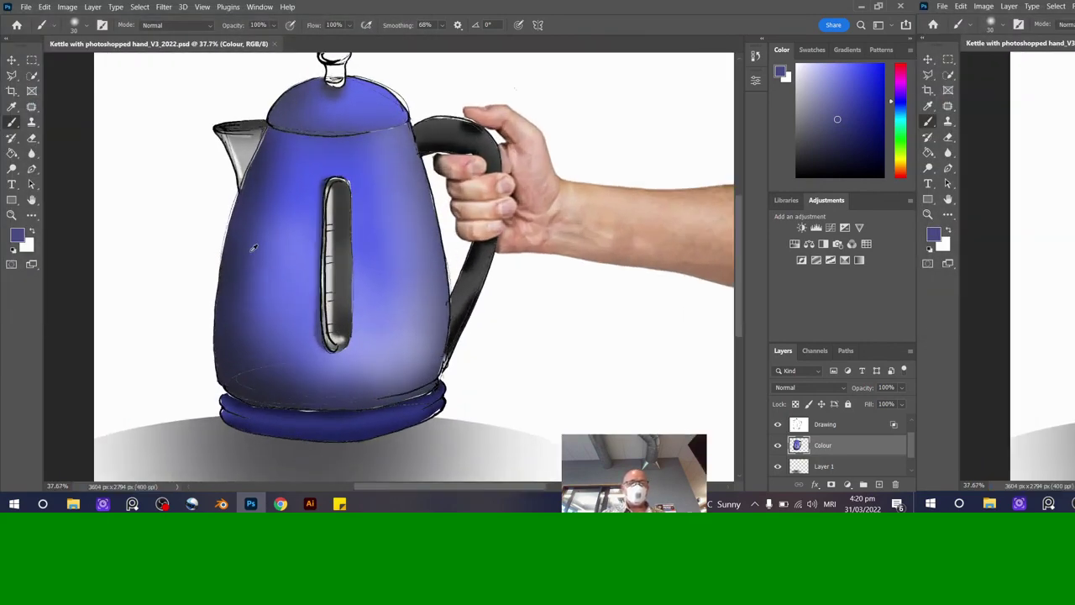